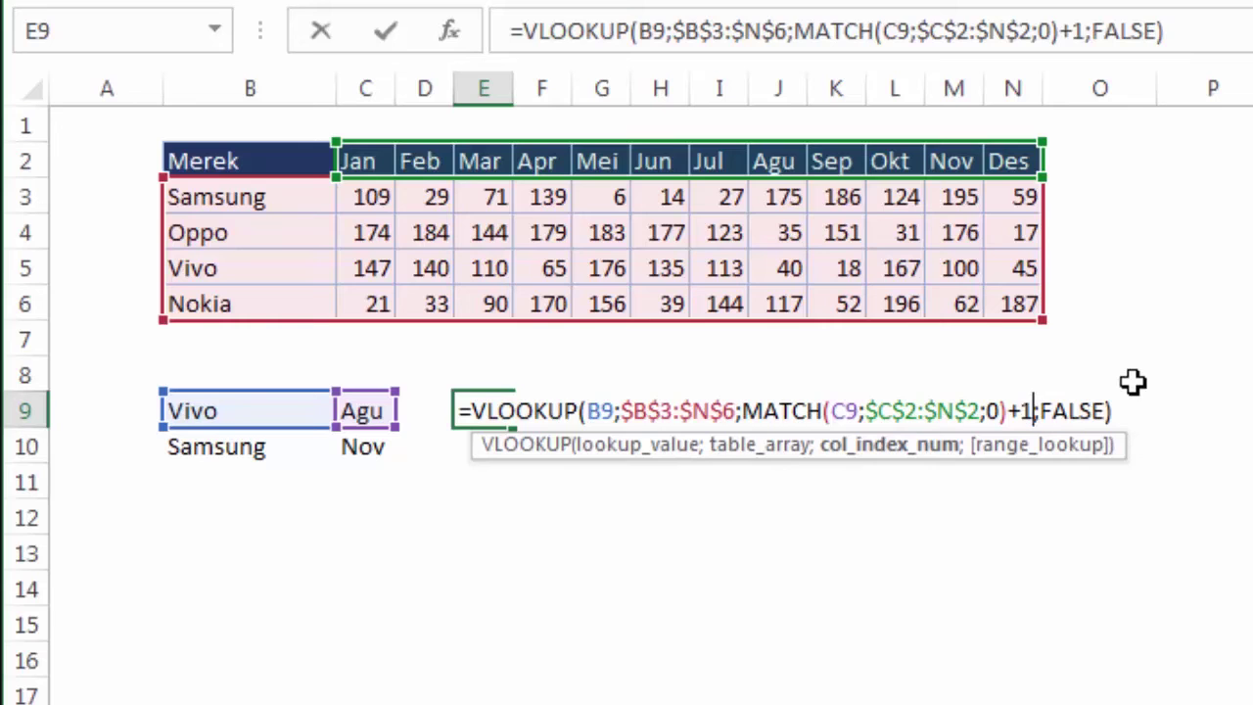
Commit the E9 lookup formula and confirm it matches Vivo's Agu sales of 40
{"action": "key", "text": "Return"}
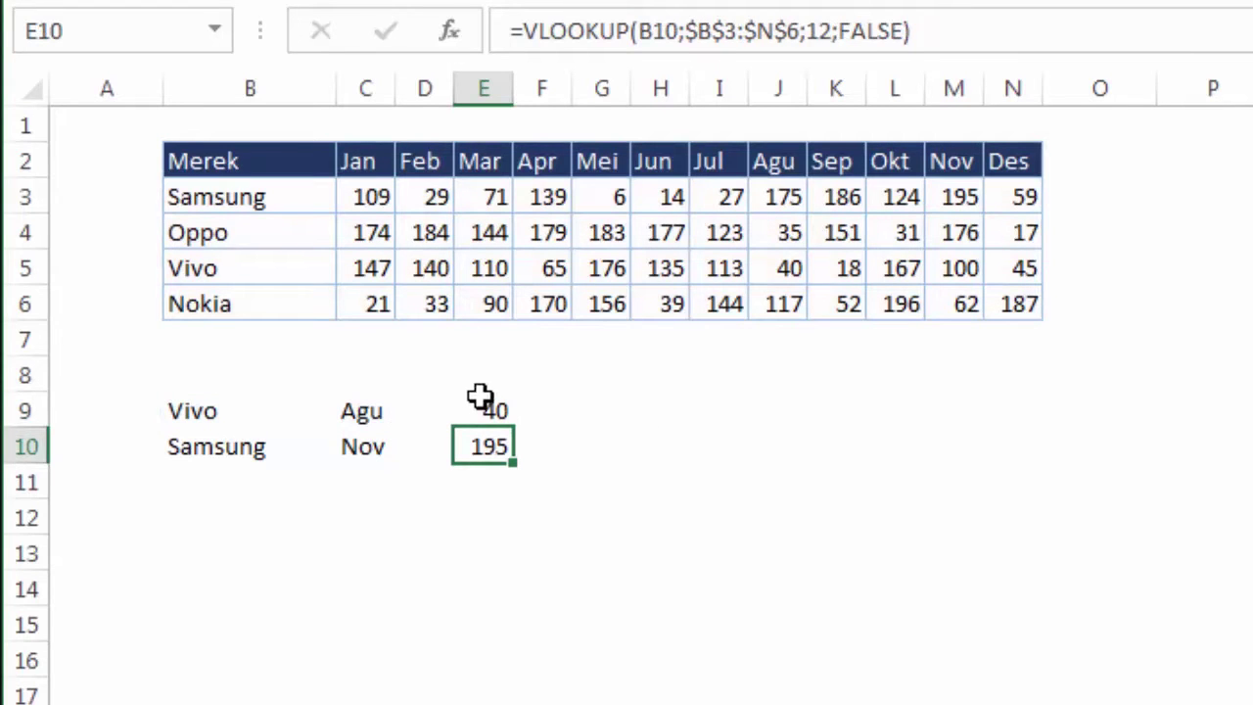
{"action": "left_click", "coordinate": [484, 405]}
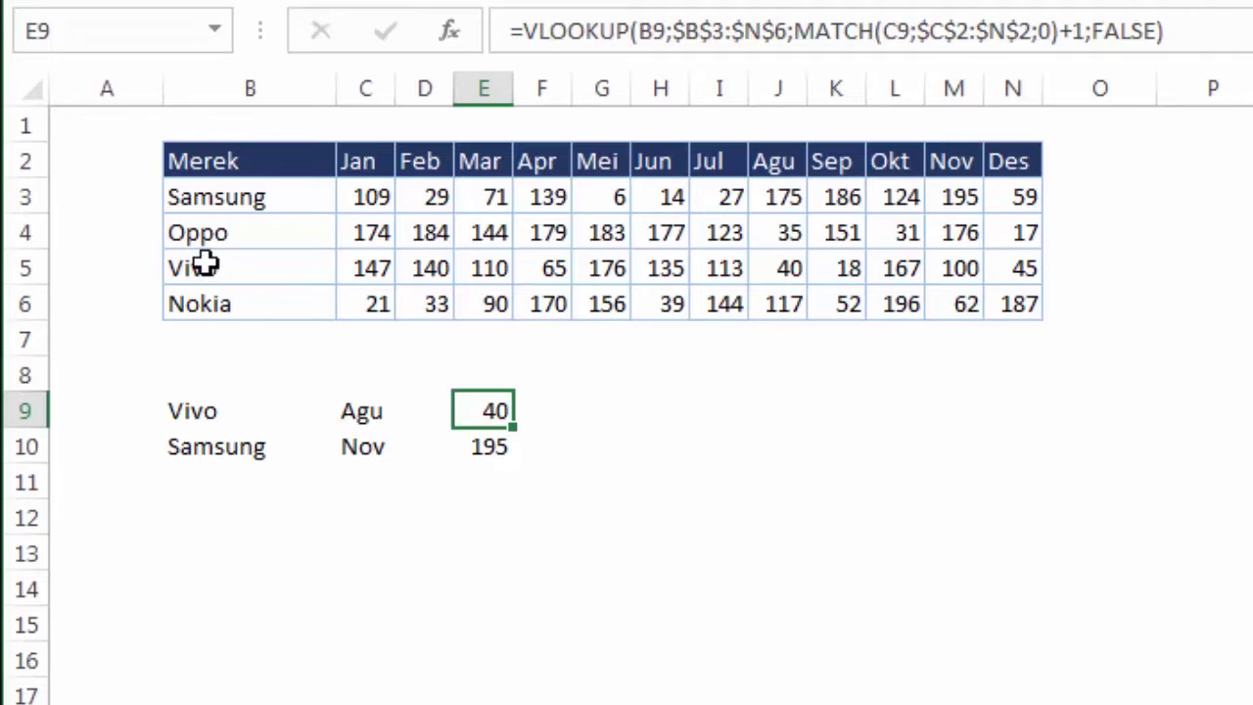
{"action": "left_click_drag", "start_coordinate": [225, 264], "coordinate": [780, 262]}
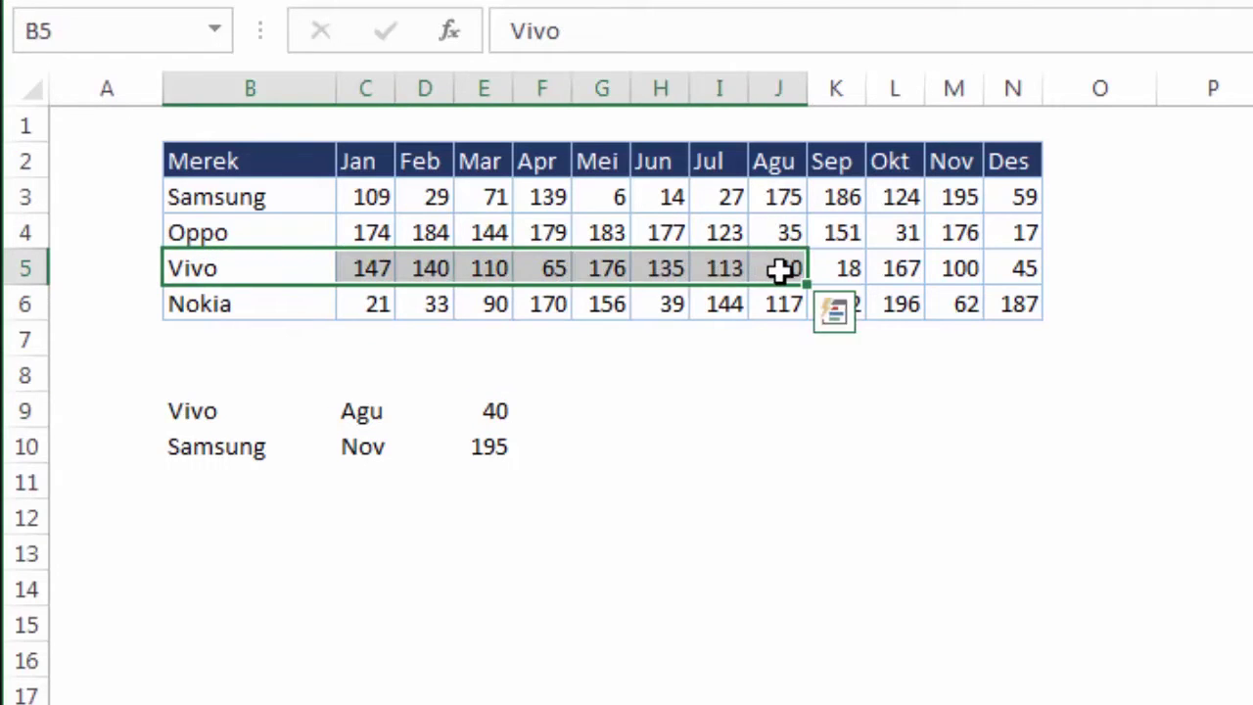
{"action": "left_click", "coordinate": [780, 263]}
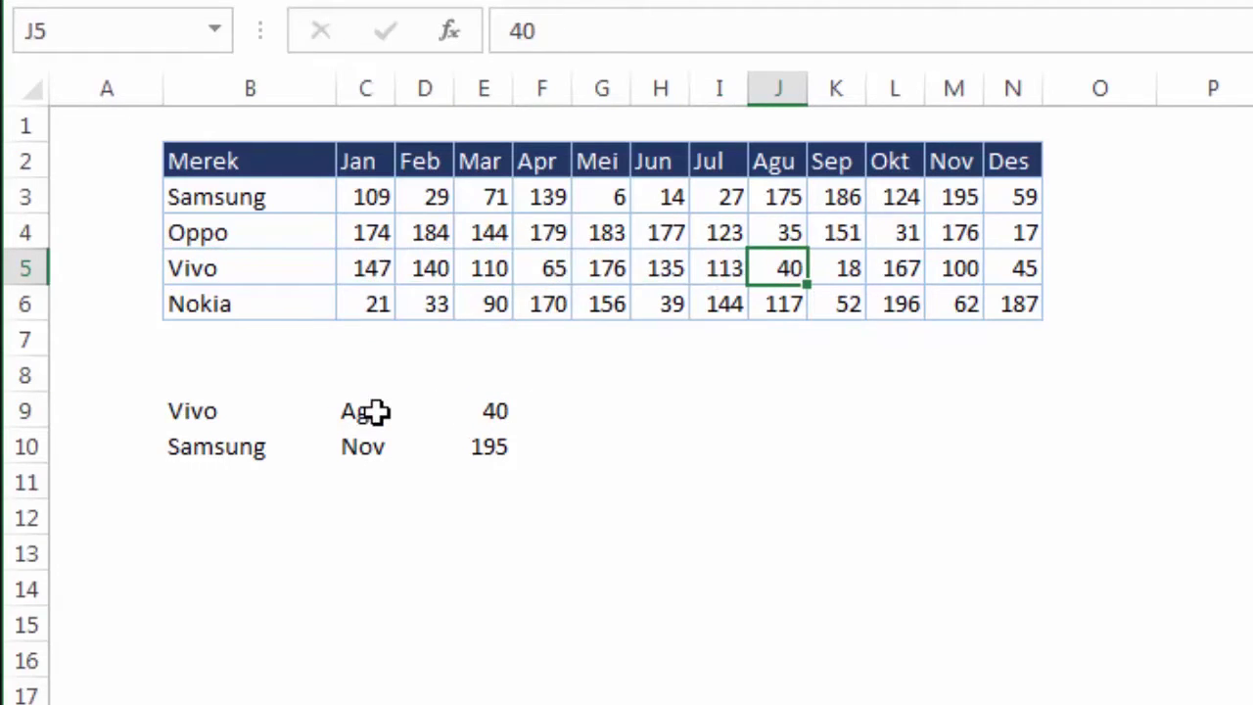
Copy E9's formula down to E10 and check it against Samsung's Nov sales of 195
{"action": "left_click", "coordinate": [488, 412]}
{"action": "left_click", "coordinate": [493, 410]}
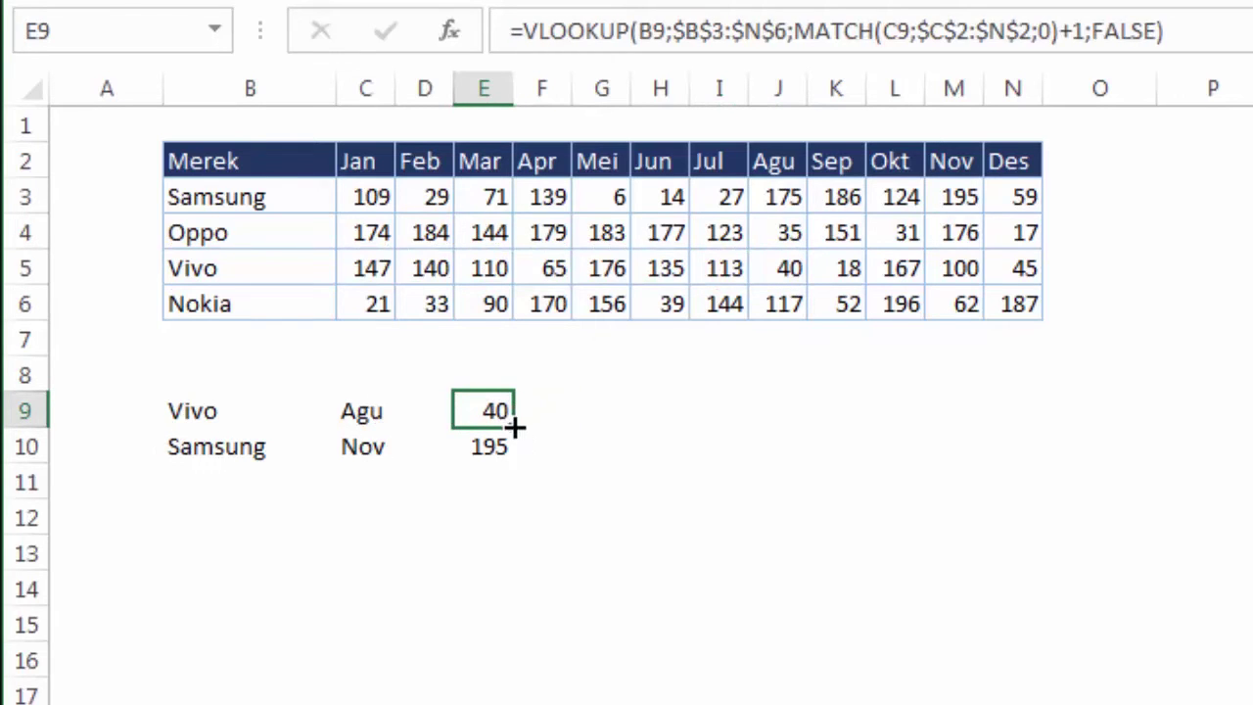
{"action": "left_click_drag", "start_coordinate": [512, 427], "coordinate": [513, 457]}
{"action": "left_click", "coordinate": [659, 447]}
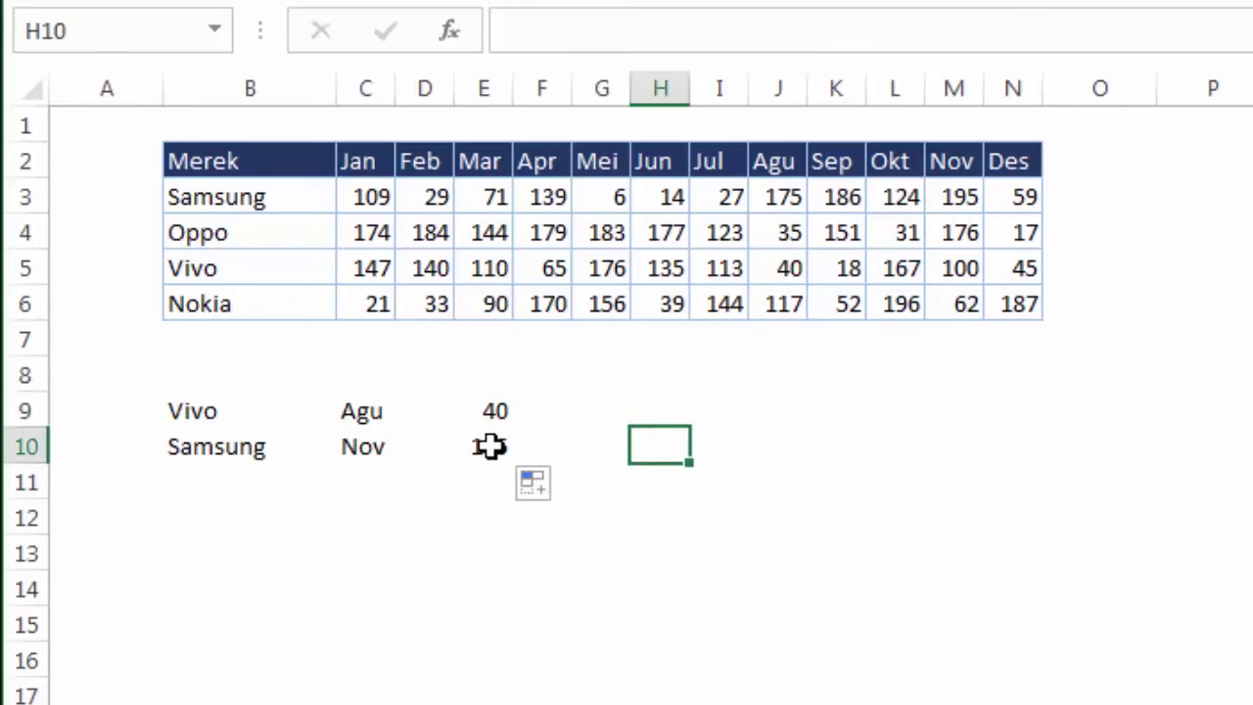
{"action": "left_click", "coordinate": [490, 447]}
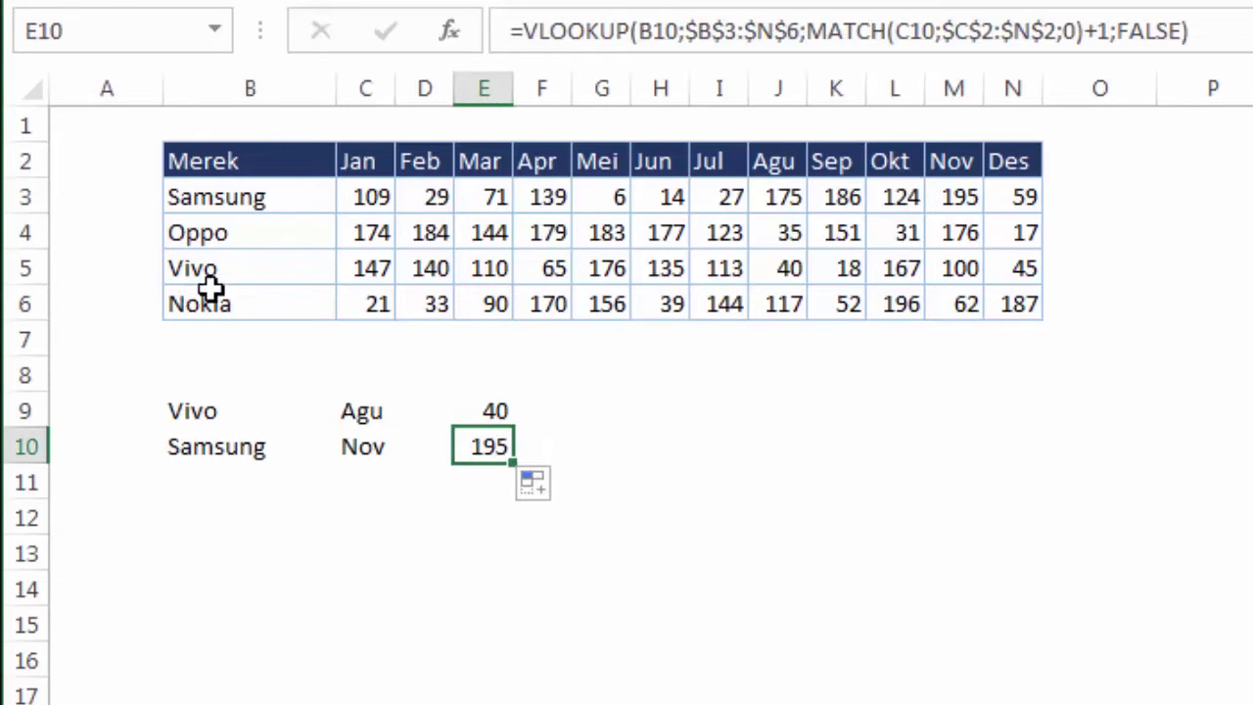
{"action": "left_click", "coordinate": [279, 203]}
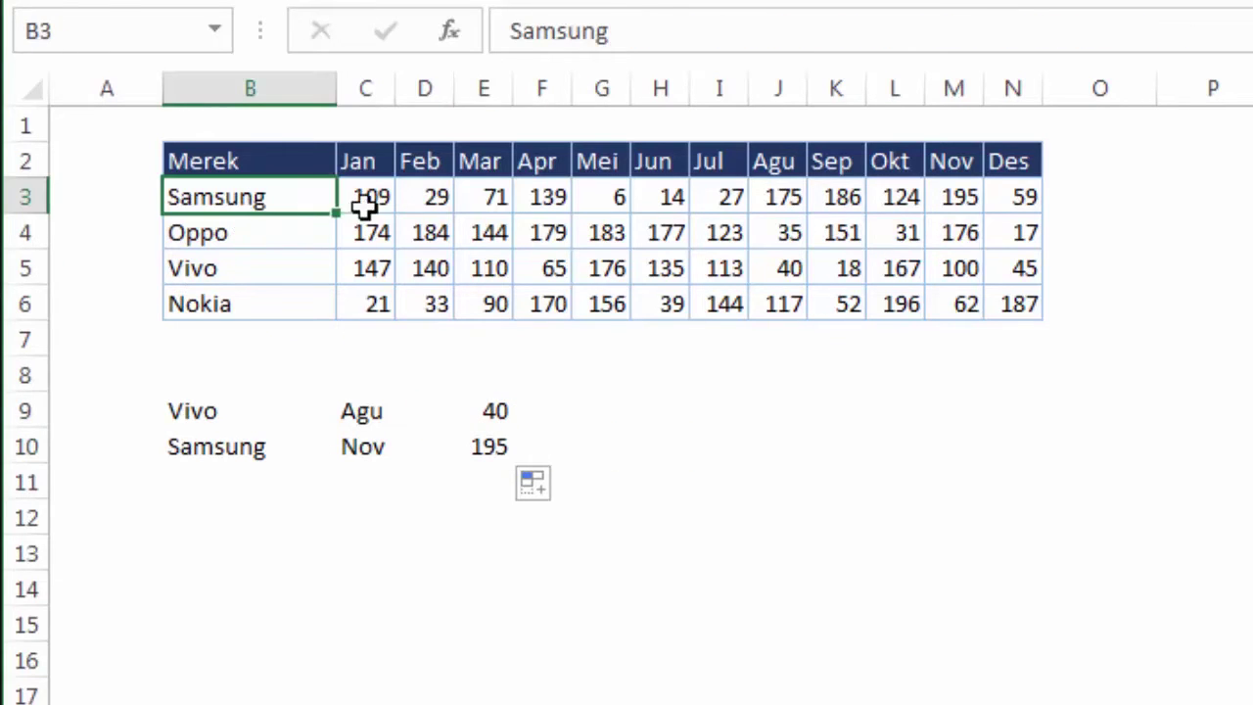
{"action": "left_click_drag", "start_coordinate": [364, 206], "coordinate": [967, 196]}
{"action": "left_click", "coordinate": [968, 195]}
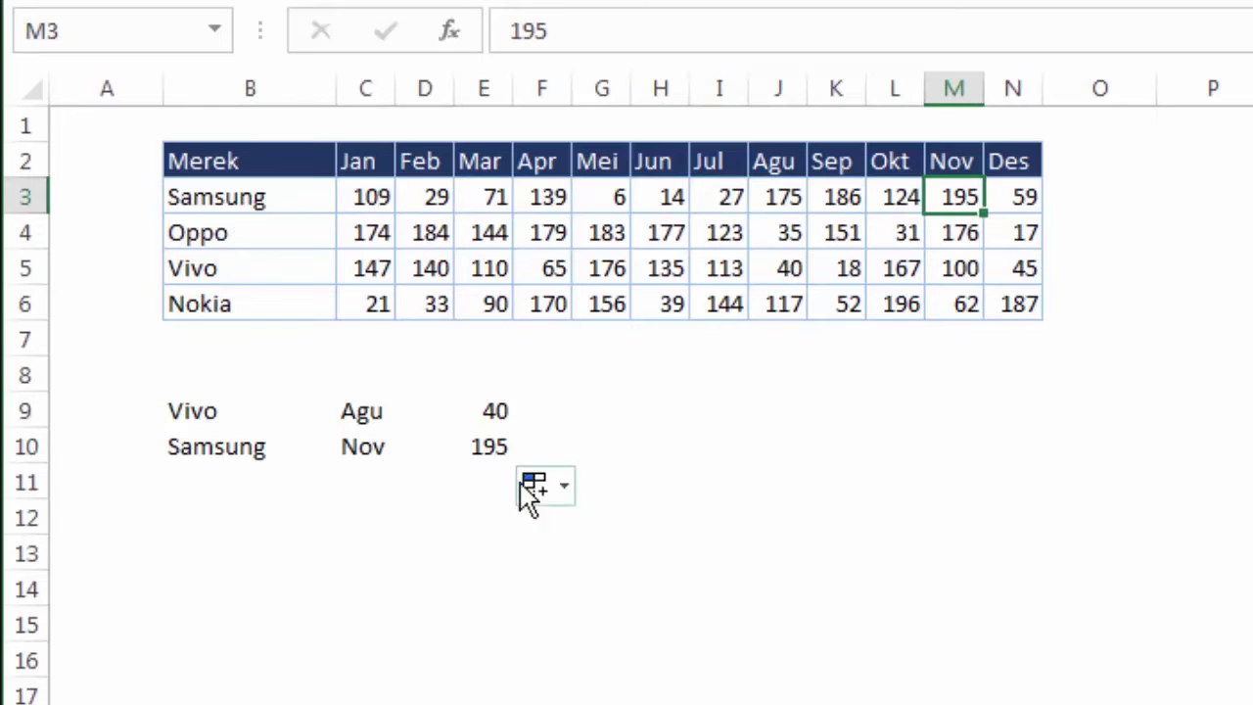
{"action": "left_click", "coordinate": [386, 446]}
Change Vivo's month in C9 to Mar so E9 recalculates to 110
{"action": "left_click", "coordinate": [395, 415]}
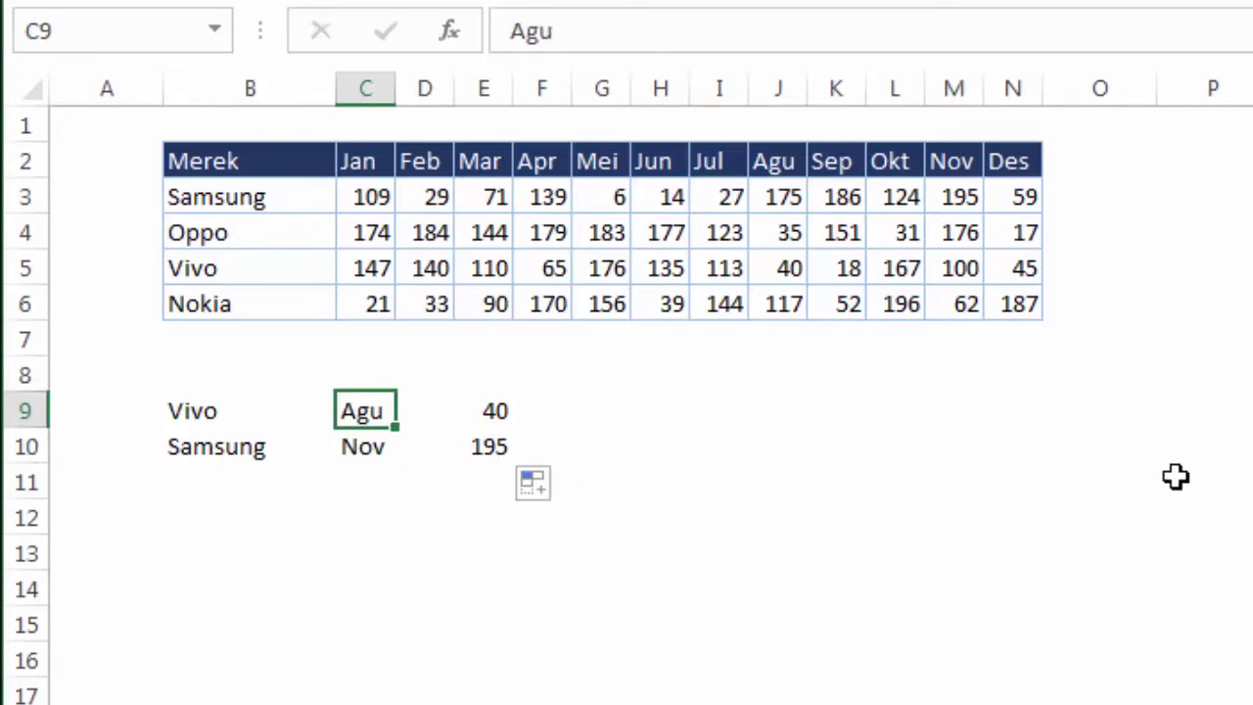
{"action": "type", "text": "Mar"}
{"action": "key", "text": "Return"}
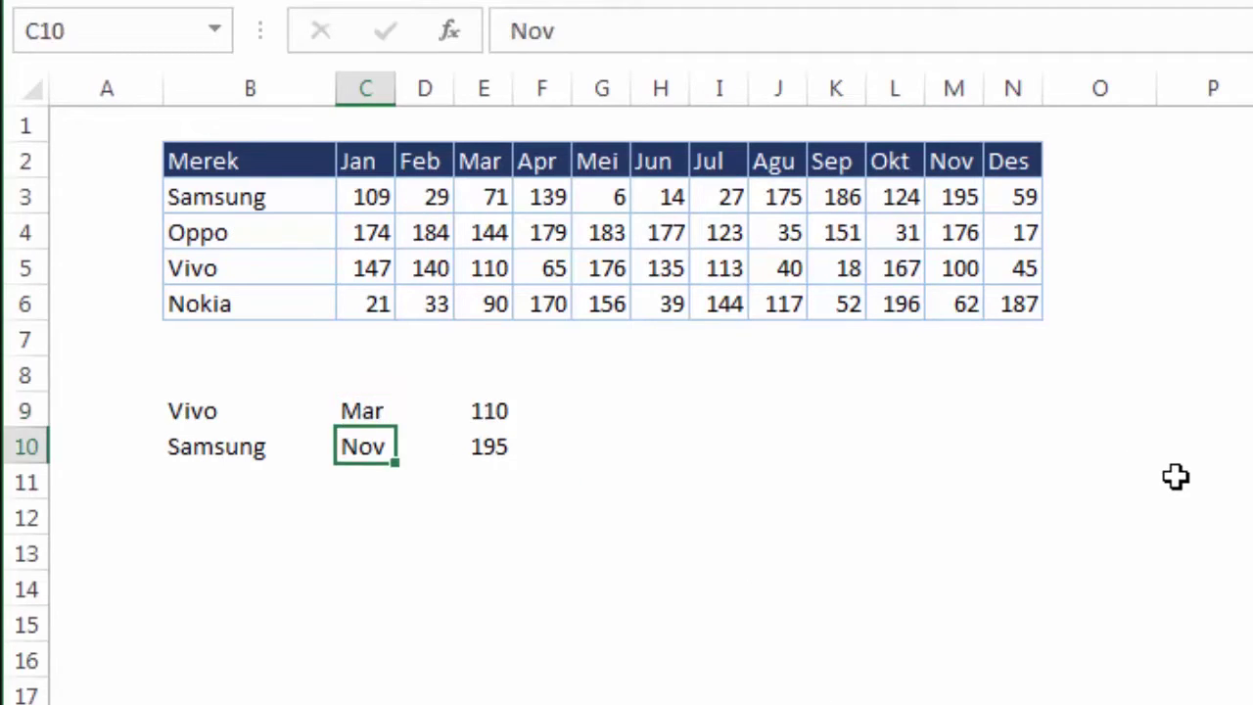
{"action": "left_click", "coordinate": [489, 415]}
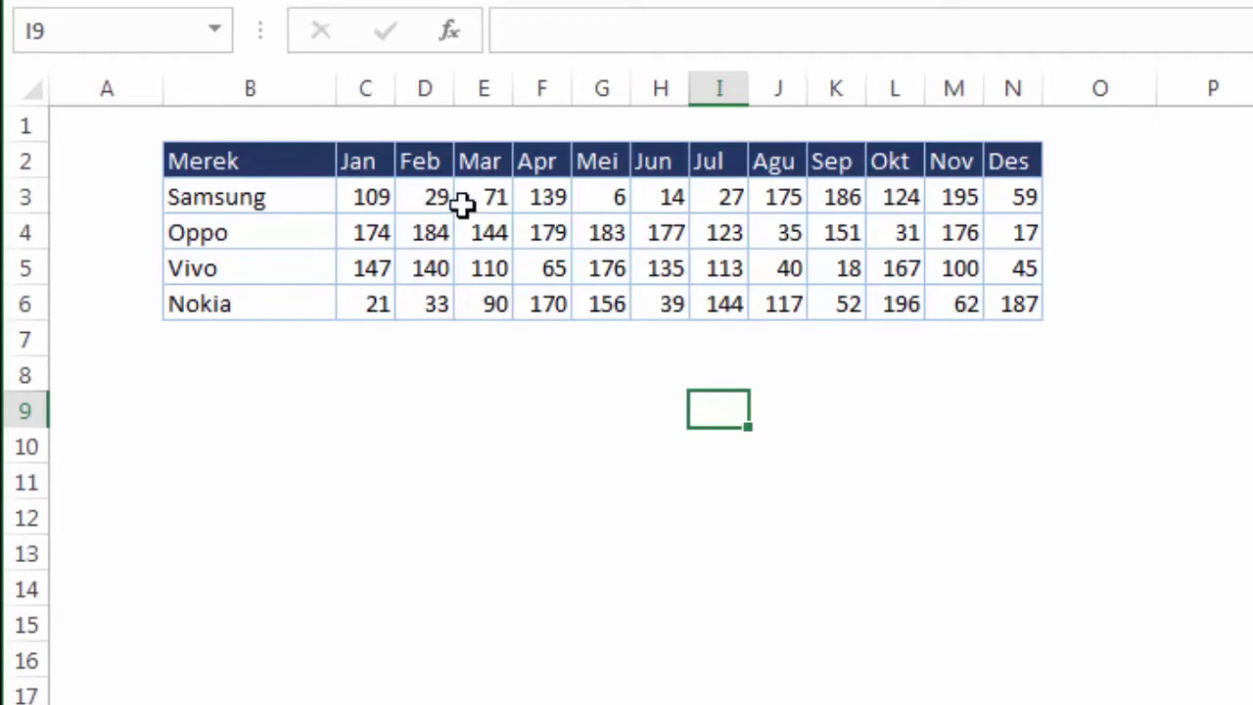
Review the Jan–Des headers, brand names, and values like Oppo Sep 151 and Vivo Des 45
{"action": "left_click", "coordinate": [367, 160]}
{"action": "left_click", "coordinate": [1049, 162]}
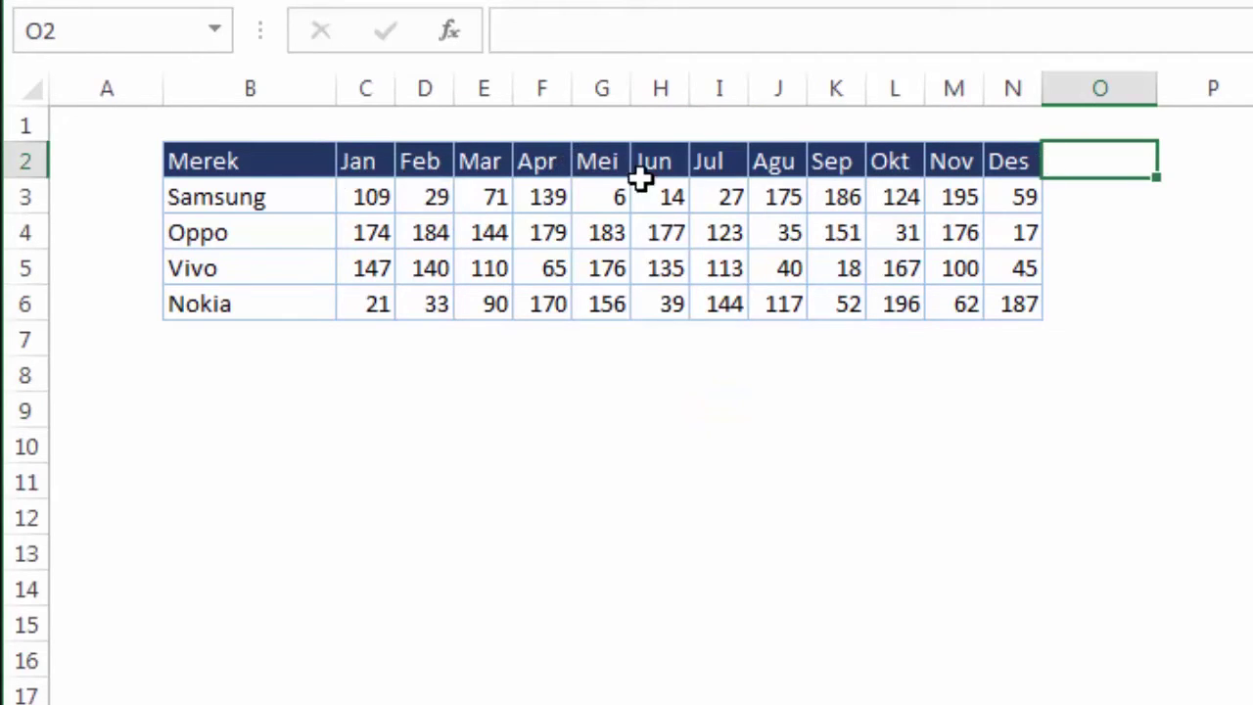
{"action": "left_click", "coordinate": [220, 203]}
{"action": "left_click", "coordinate": [268, 300]}
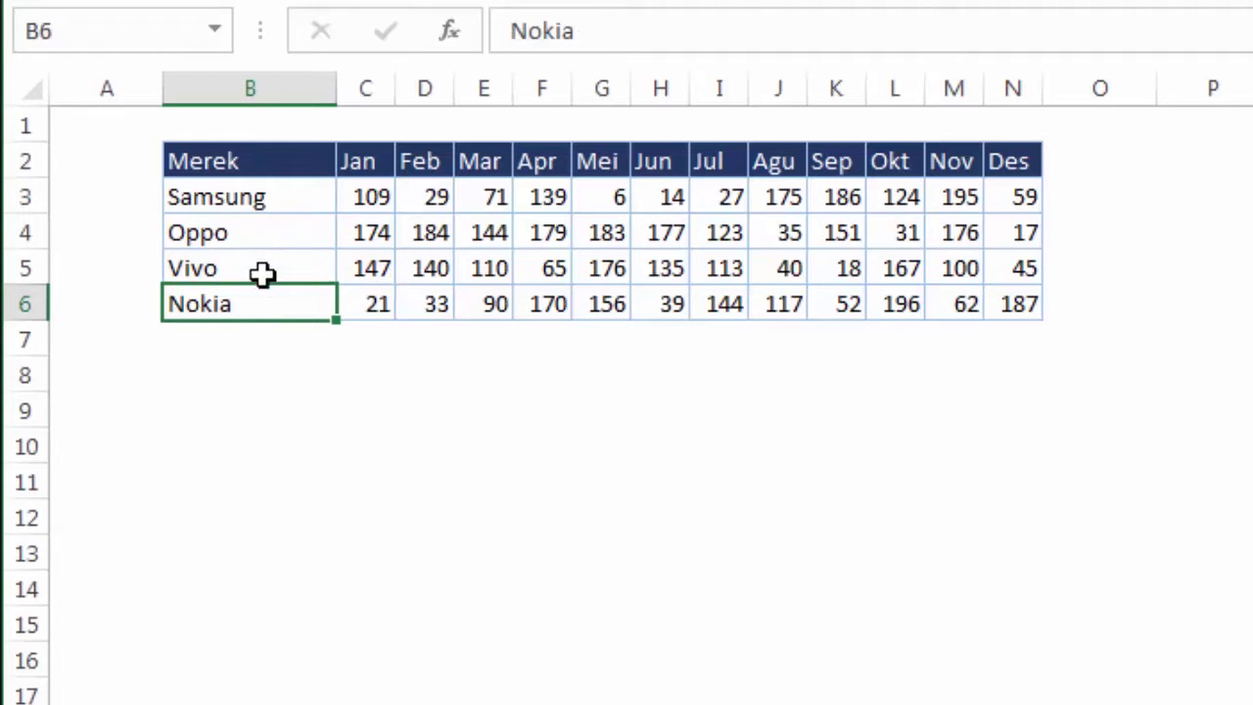
{"action": "left_click", "coordinate": [263, 233]}
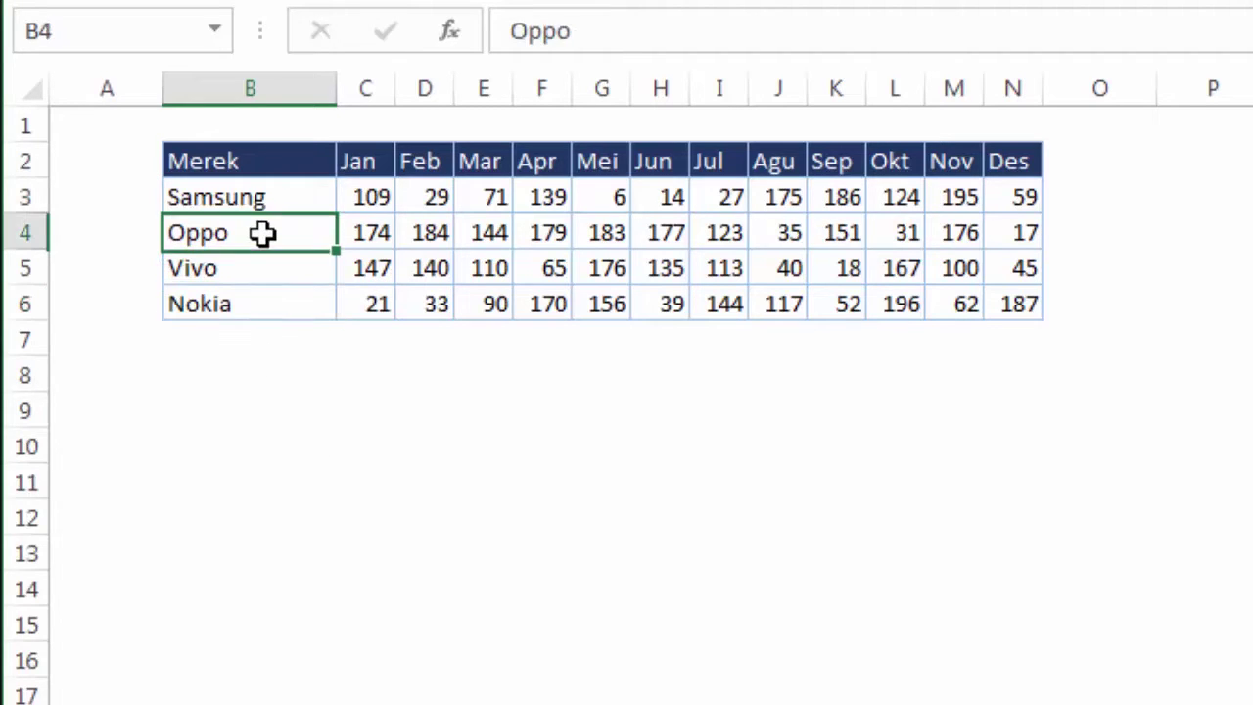
{"action": "left_click", "coordinate": [844, 235]}
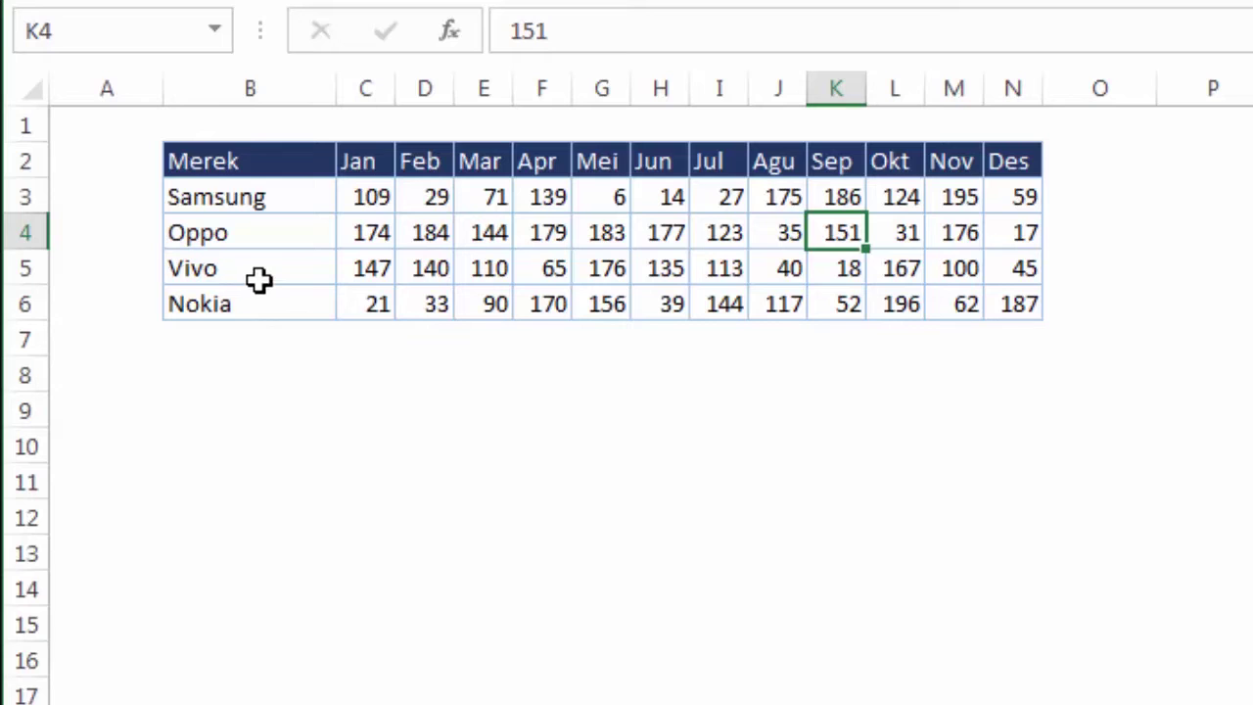
{"action": "left_click", "coordinate": [1034, 266]}
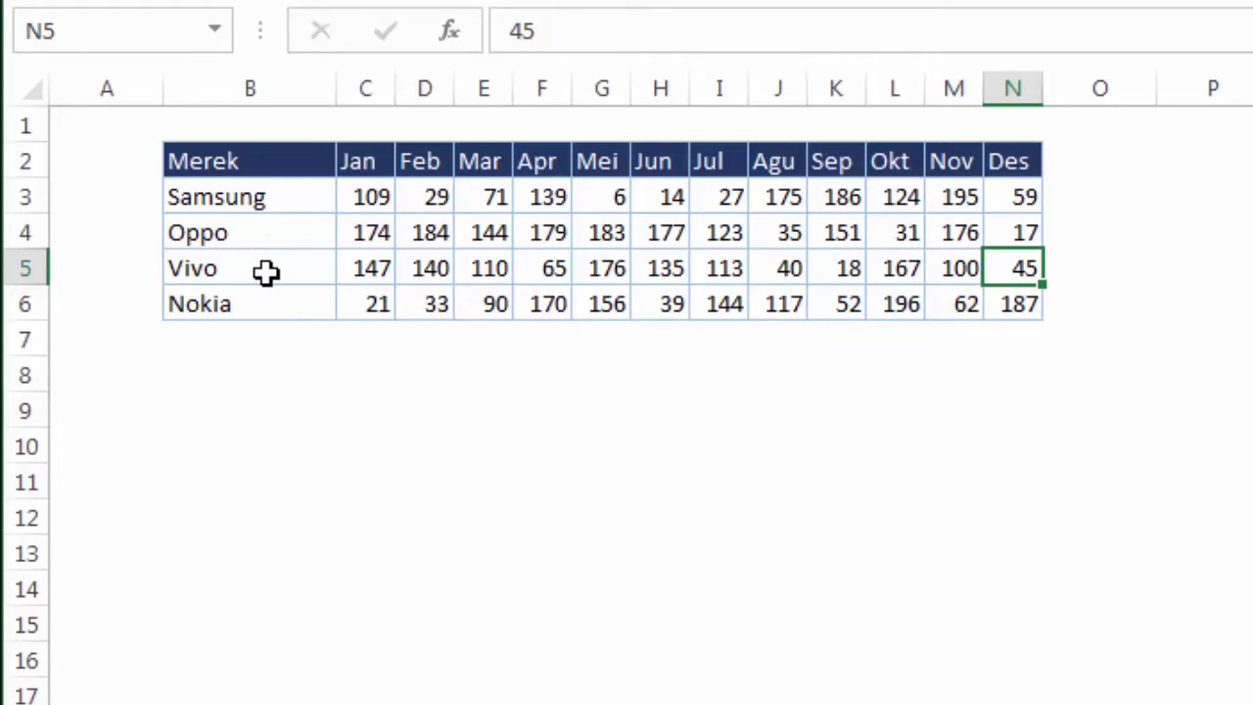
{"action": "left_click", "coordinate": [440, 266]}
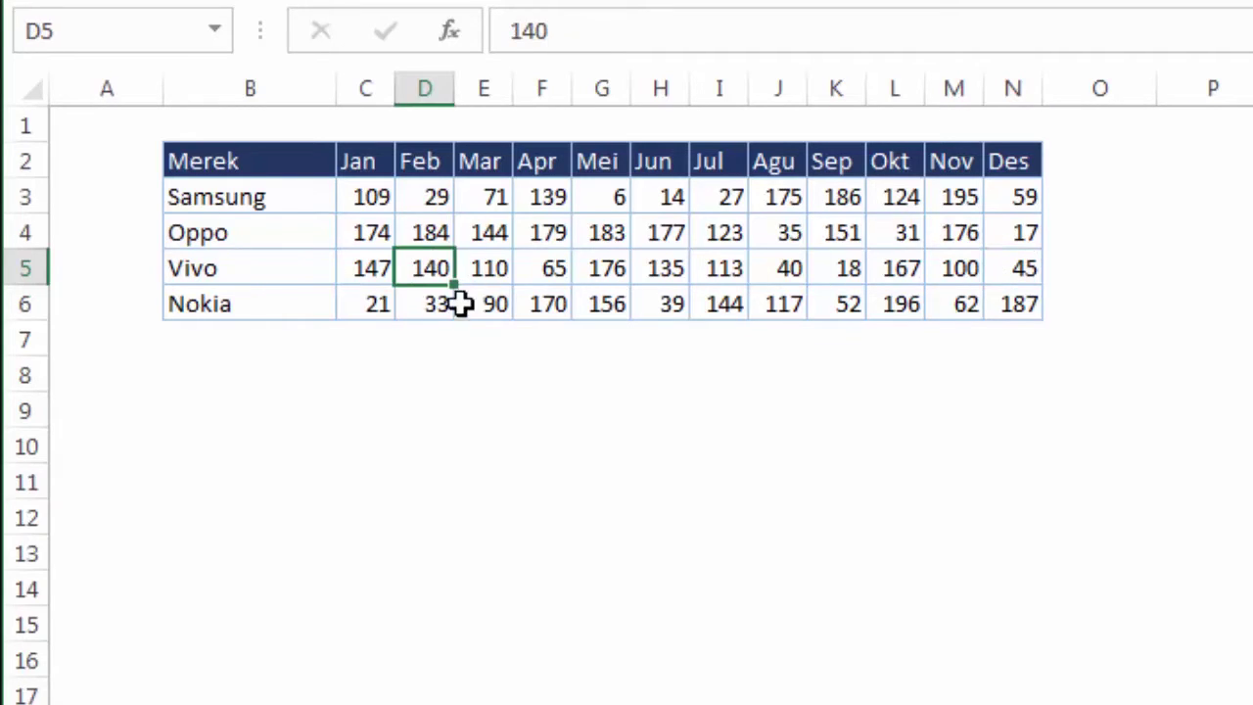
{"action": "left_click", "coordinate": [231, 390]}
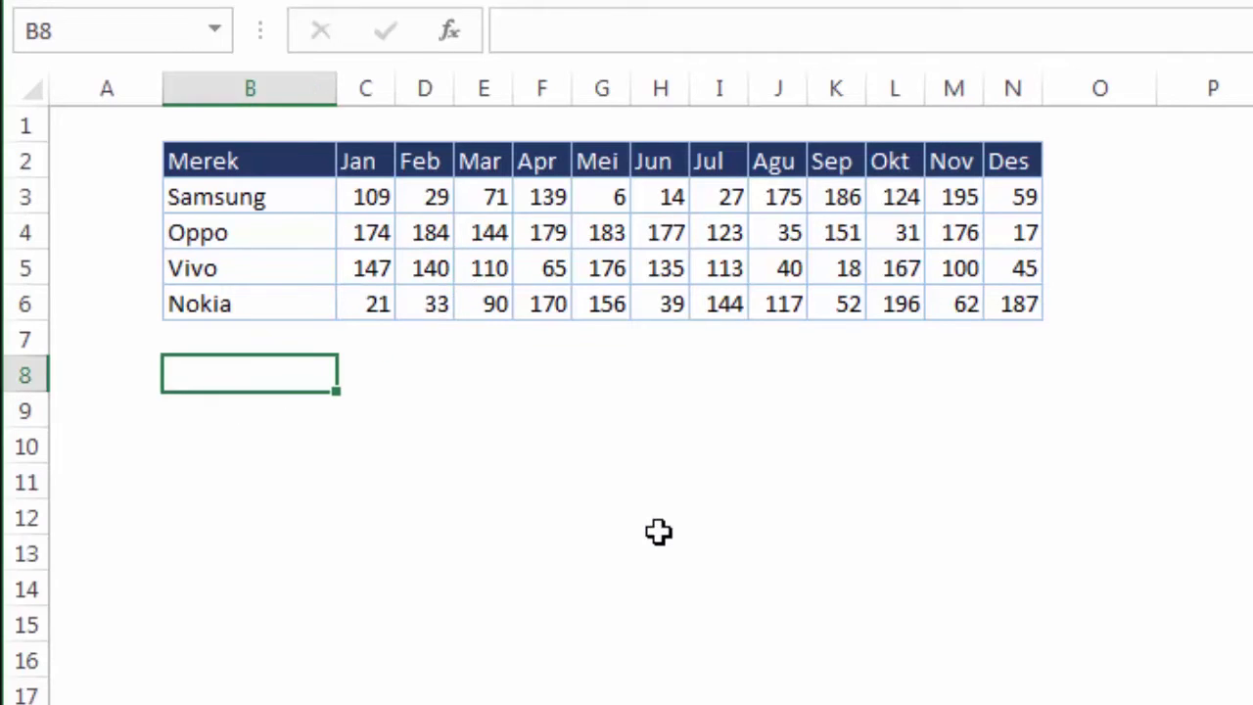
{"action": "key", "text": "Down"}
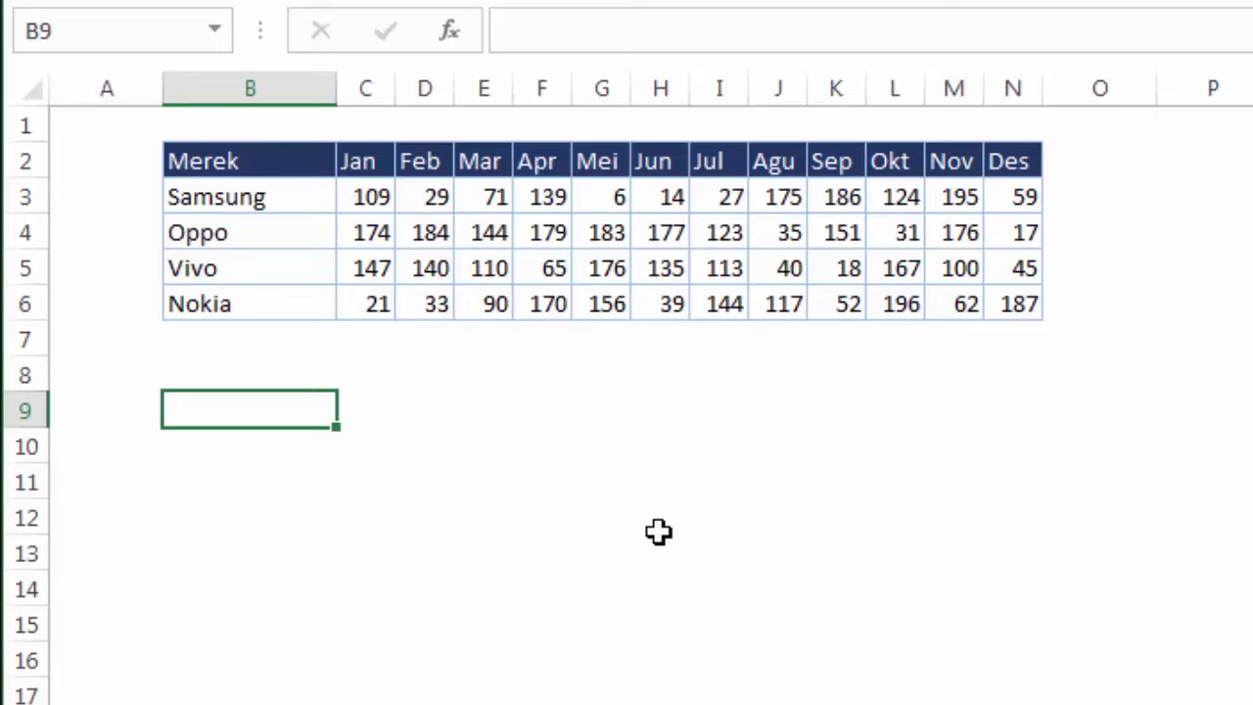
{"action": "type", "text": "Vivo"}
{"action": "key", "text": "Return"}
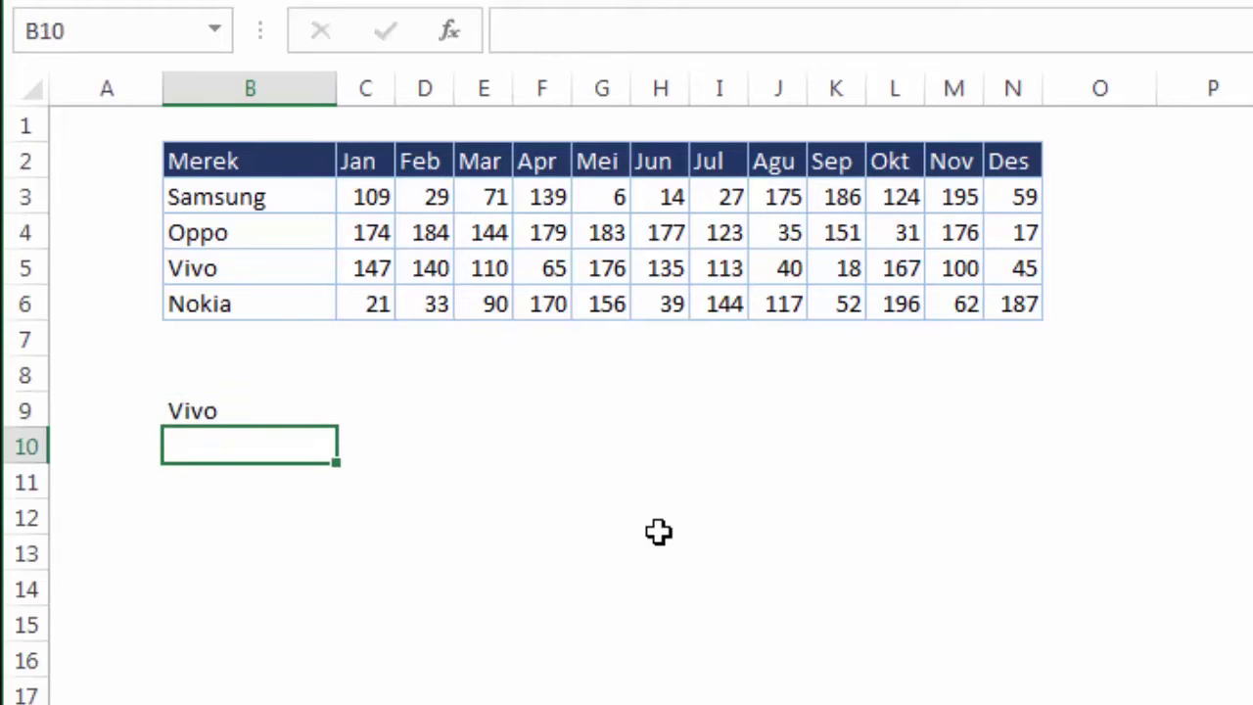
{"action": "key", "text": "Up"}
{"action": "key", "text": "Right"}
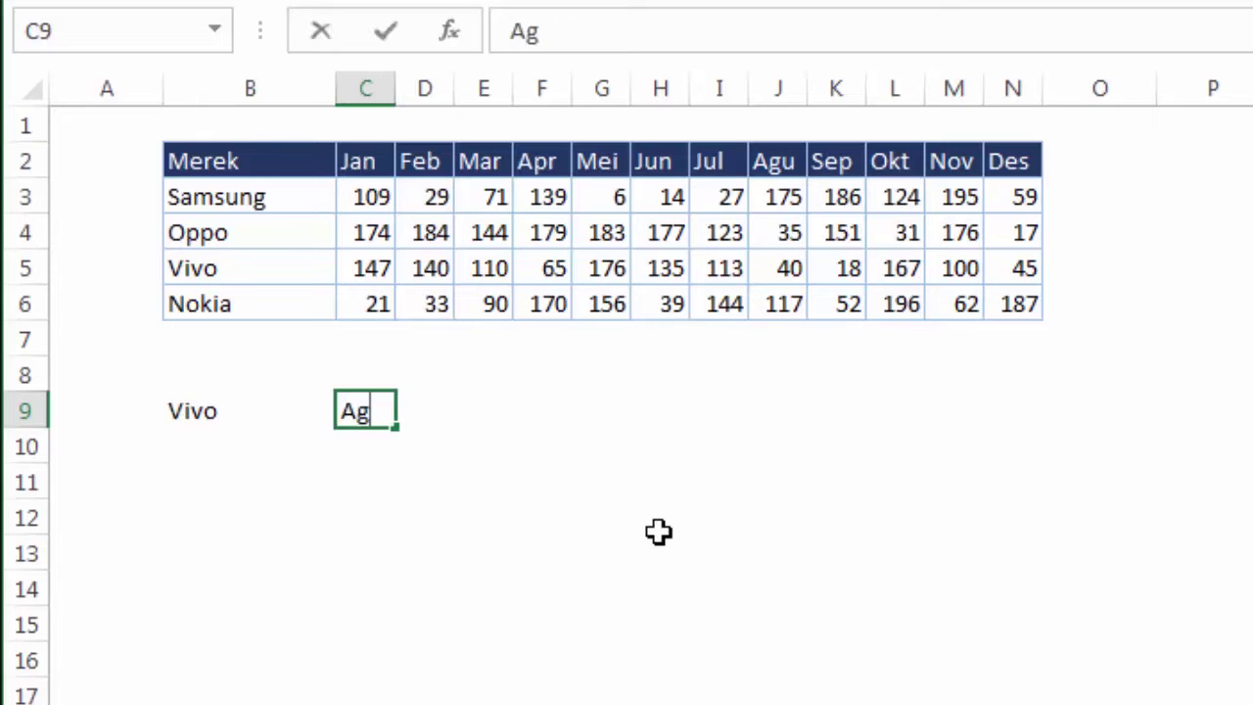
{"action": "key", "text": "Return"}
{"action": "key", "text": "Left"}
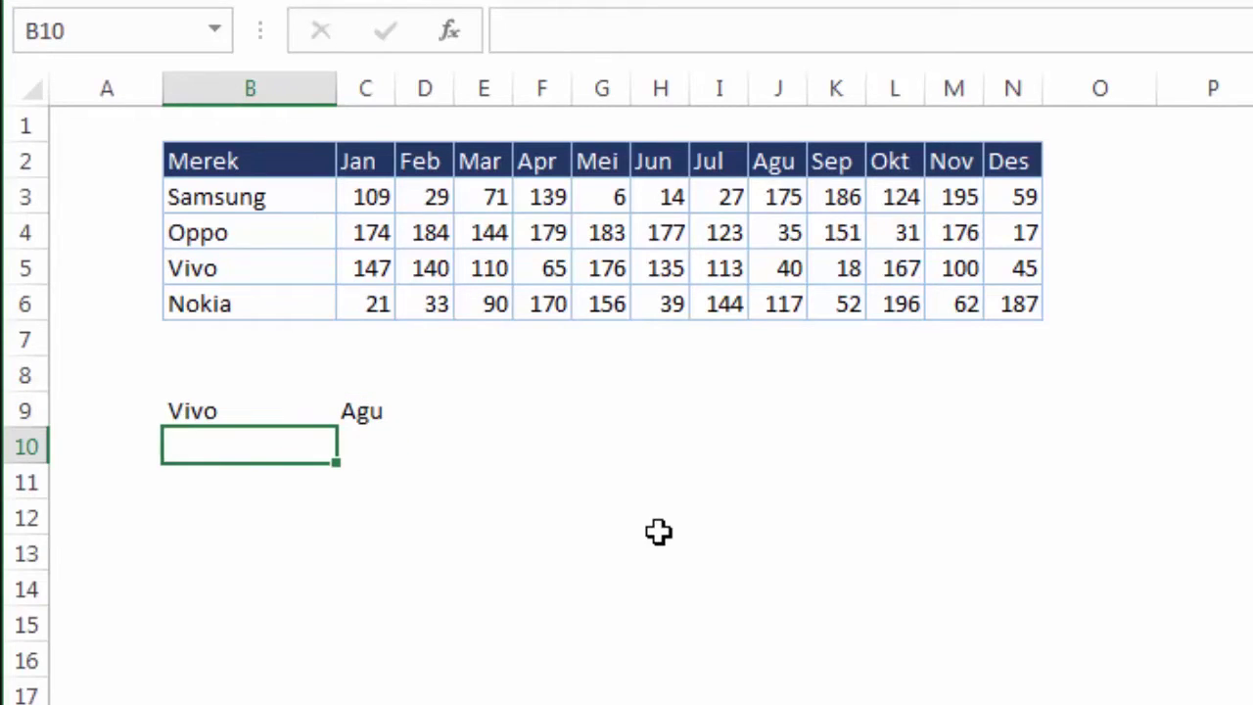
{"action": "type", "text": "Samsung"}
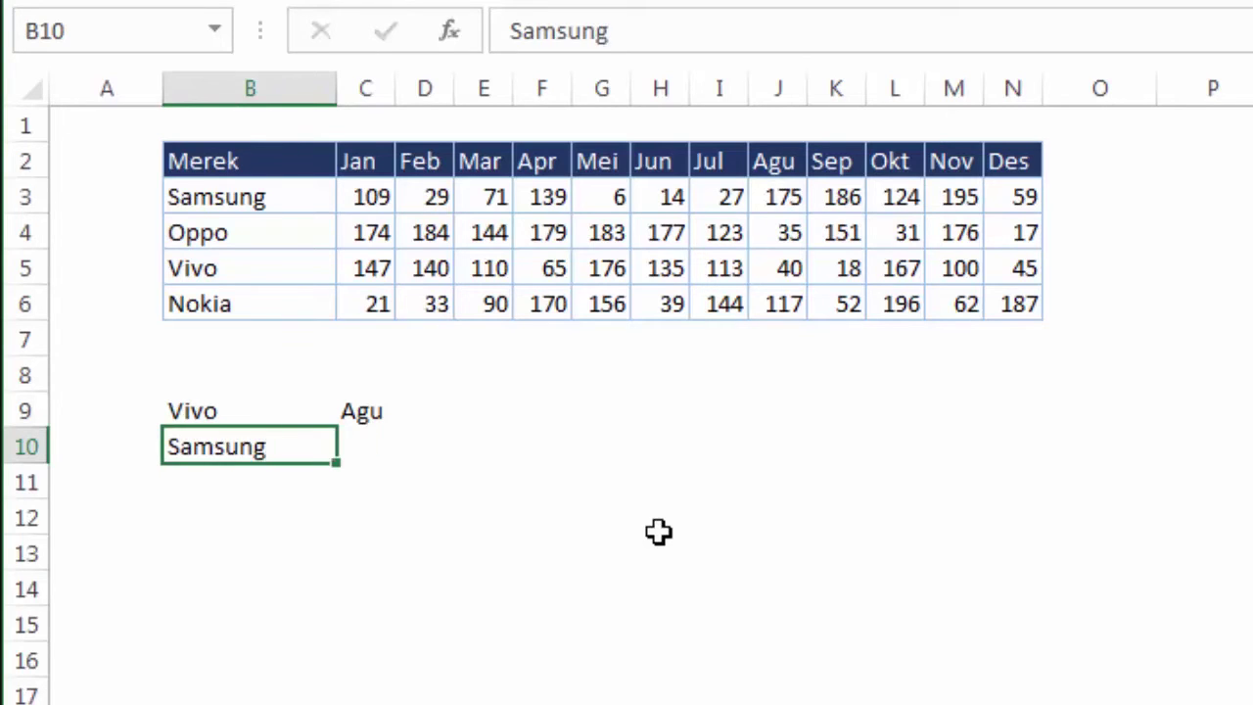
{"action": "key", "text": "Tab"}
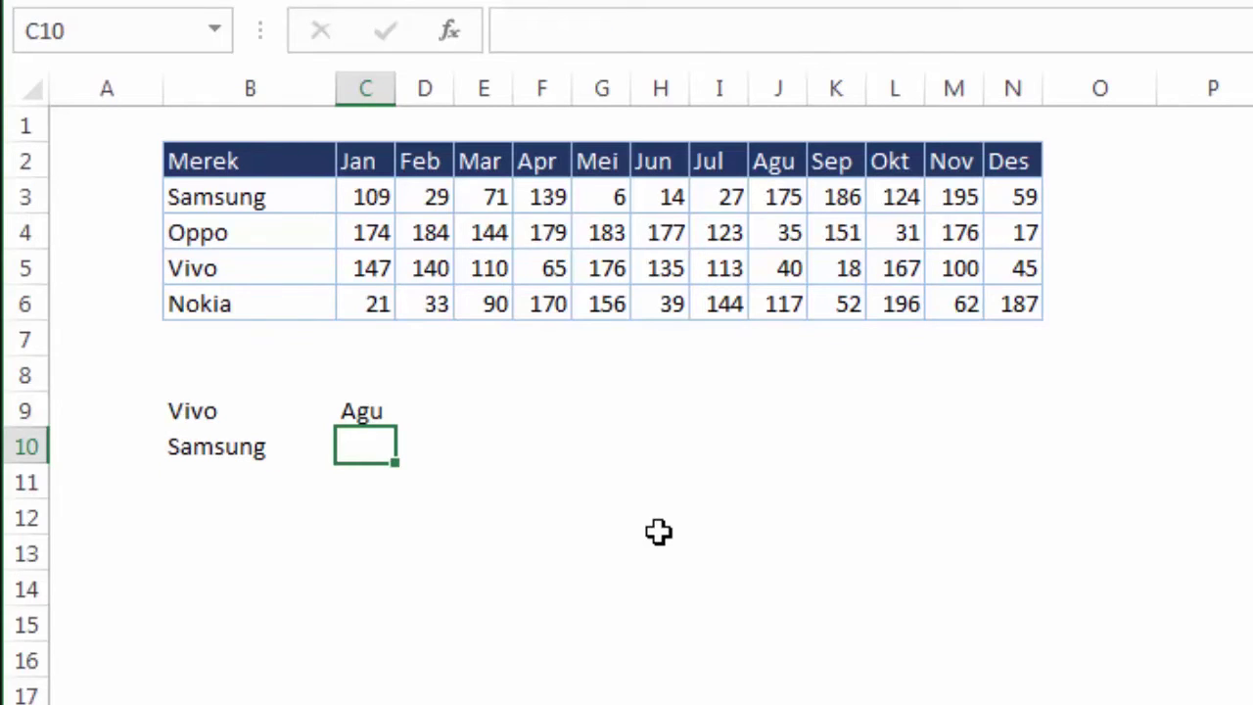
{"action": "type", "text": "Nov"}
{"action": "key", "text": "Return"}
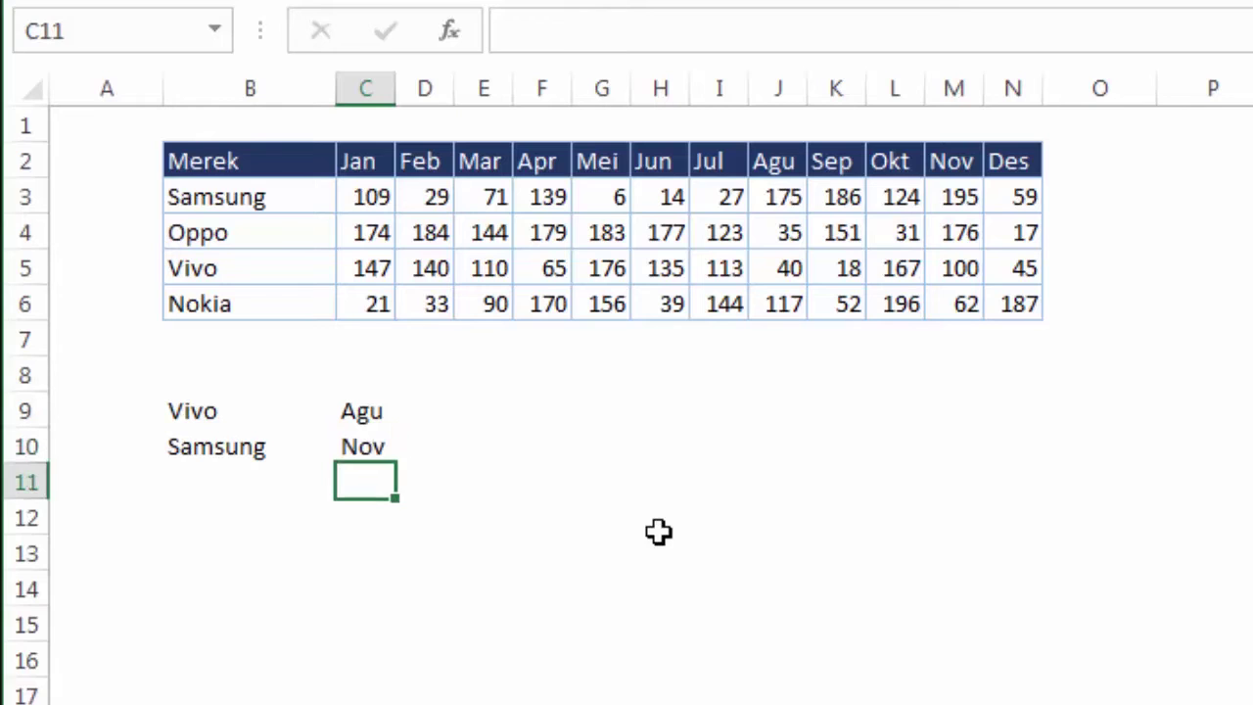
{"action": "left_click", "coordinate": [650, 534]}
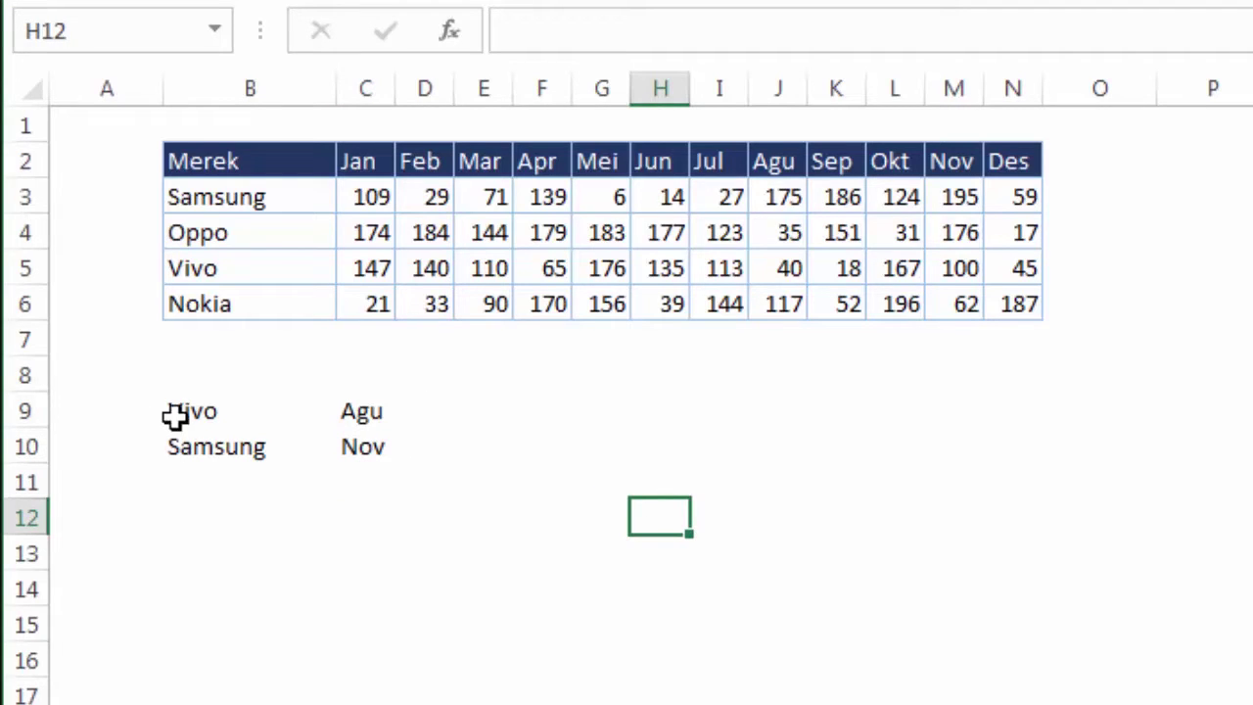
{"action": "left_click", "coordinate": [482, 421]}
{"action": "left_click", "coordinate": [367, 415]}
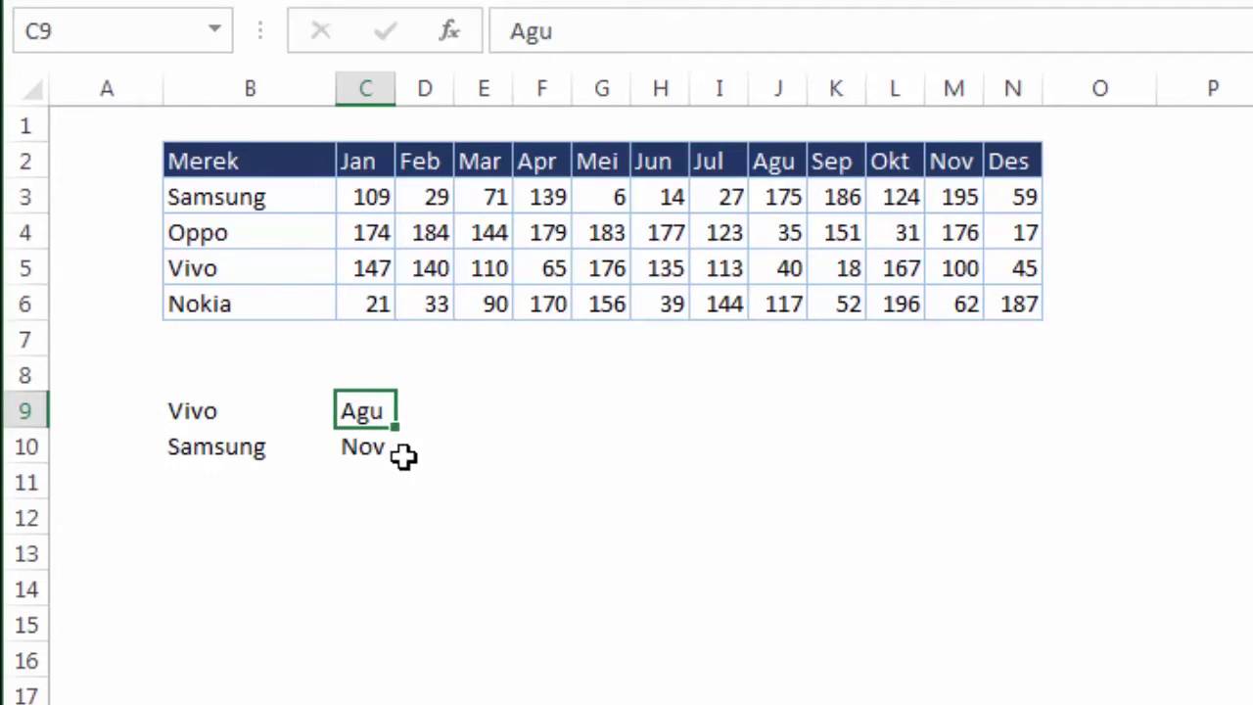
{"action": "left_click", "coordinate": [447, 423]}
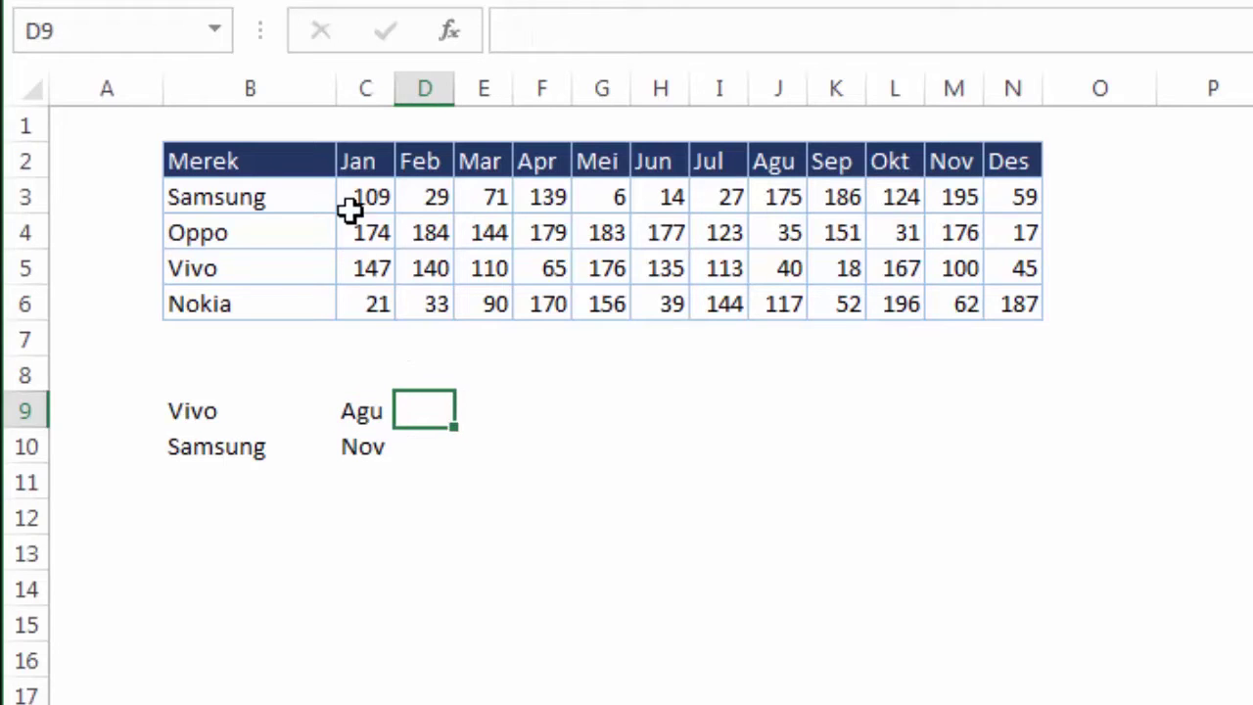
{"action": "left_click", "coordinate": [352, 163]}
{"action": "left_click", "coordinate": [425, 161]}
{"action": "left_click", "coordinate": [481, 161]}
{"action": "left_click", "coordinate": [602, 162]}
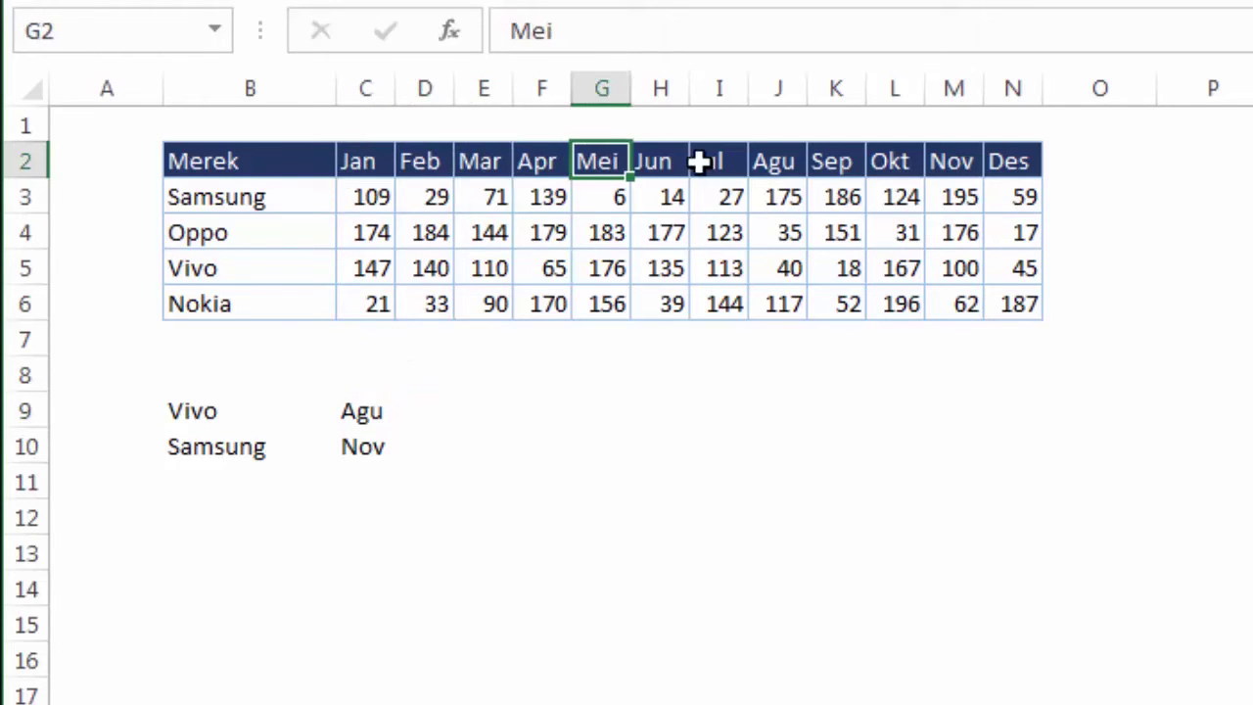
{"action": "left_click", "coordinate": [719, 161]}
{"action": "left_click", "coordinate": [460, 387]}
{"action": "left_click", "coordinate": [493, 407]}
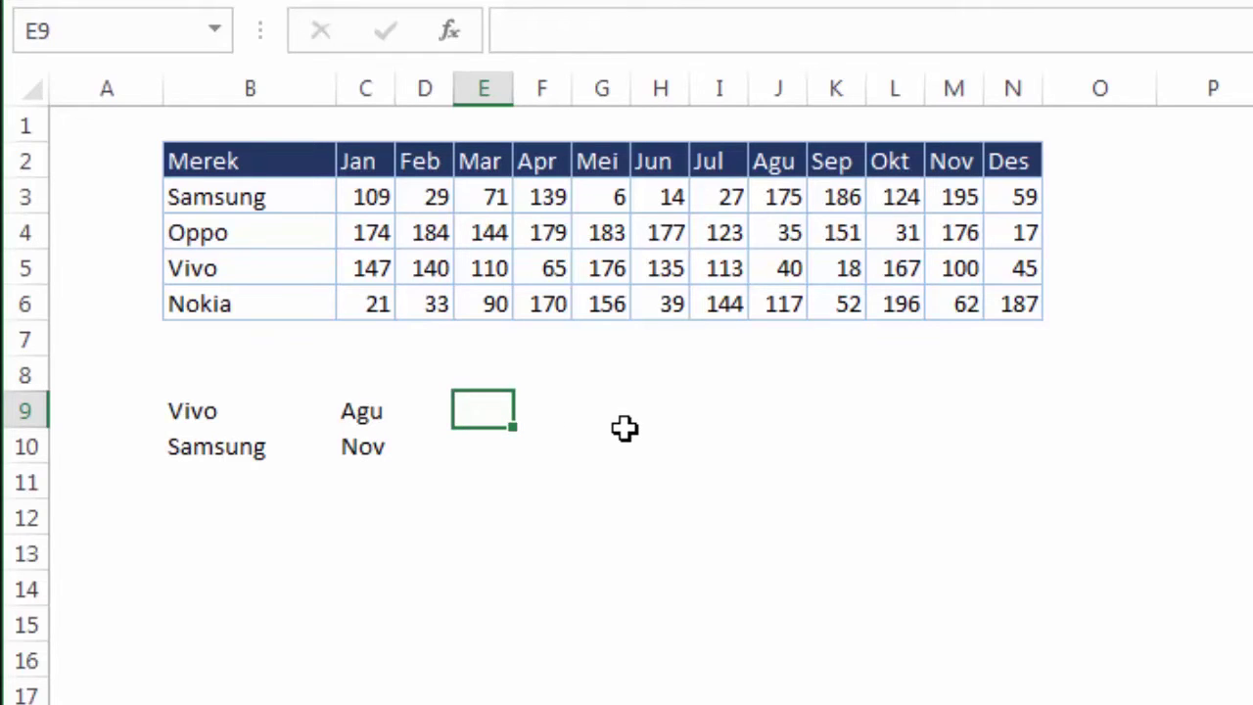
Begin a VLOOKUP in E9 with B9 as lookup value and absolute table $B$3:$N$6
{"action": "type", "text": "=vl"}
{"action": "key", "text": "Tab"}
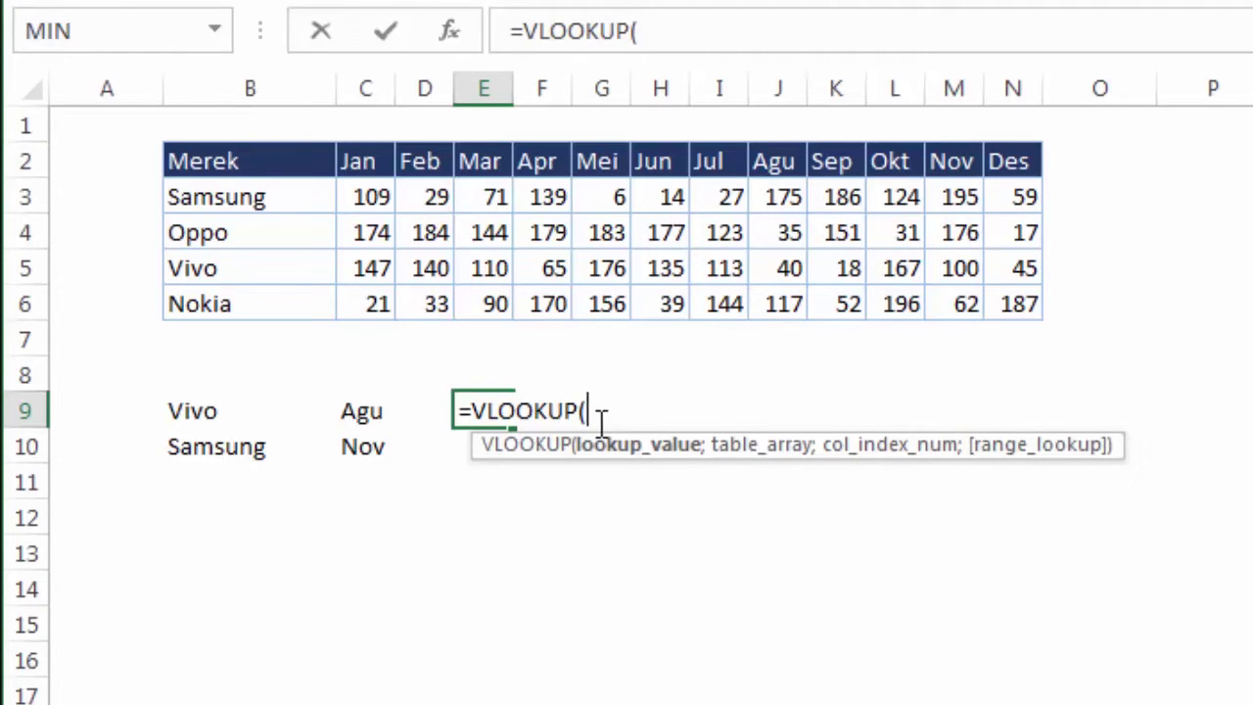
{"action": "left_click", "coordinate": [235, 418]}
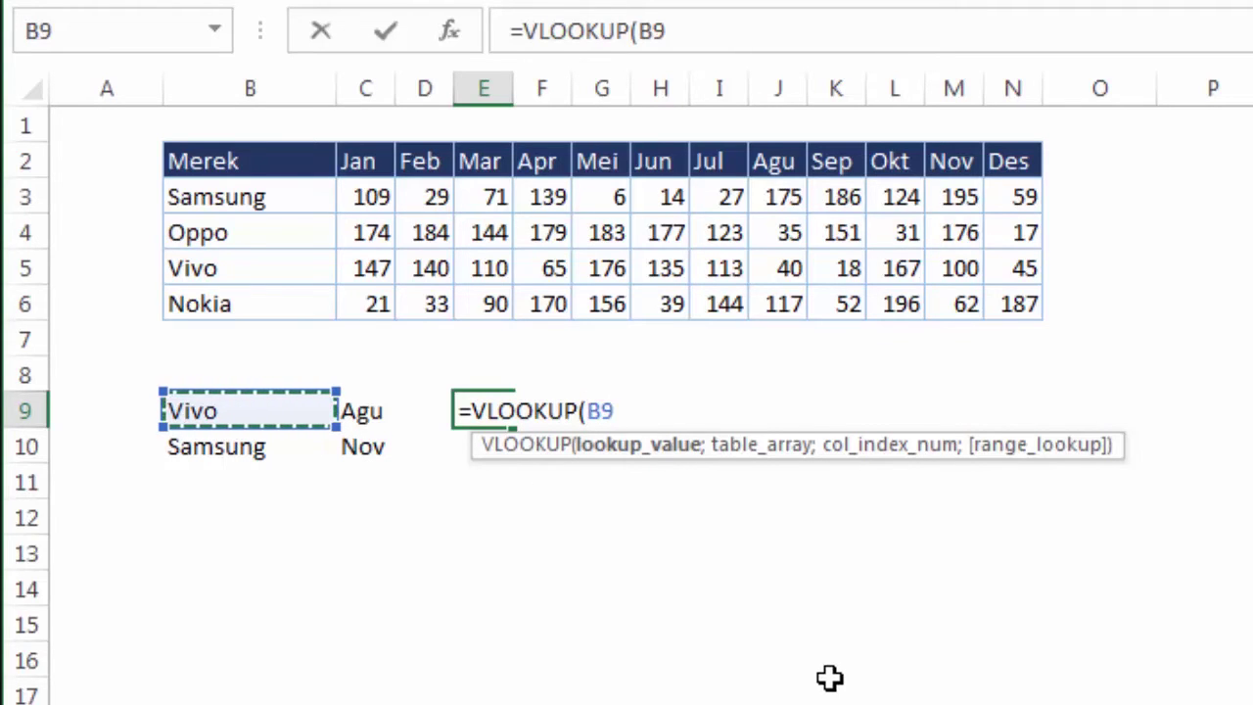
{"action": "type", "text": ";"}
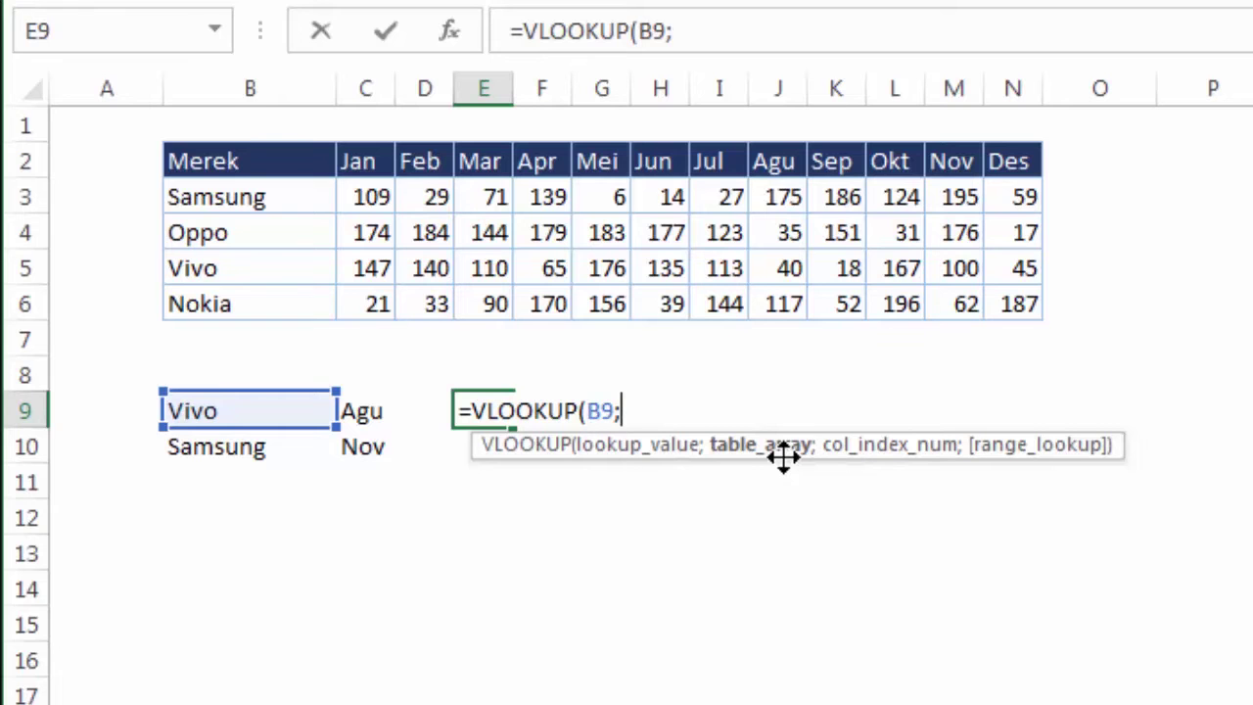
{"action": "left_click_drag", "start_coordinate": [291, 196], "coordinate": [1009, 291]}
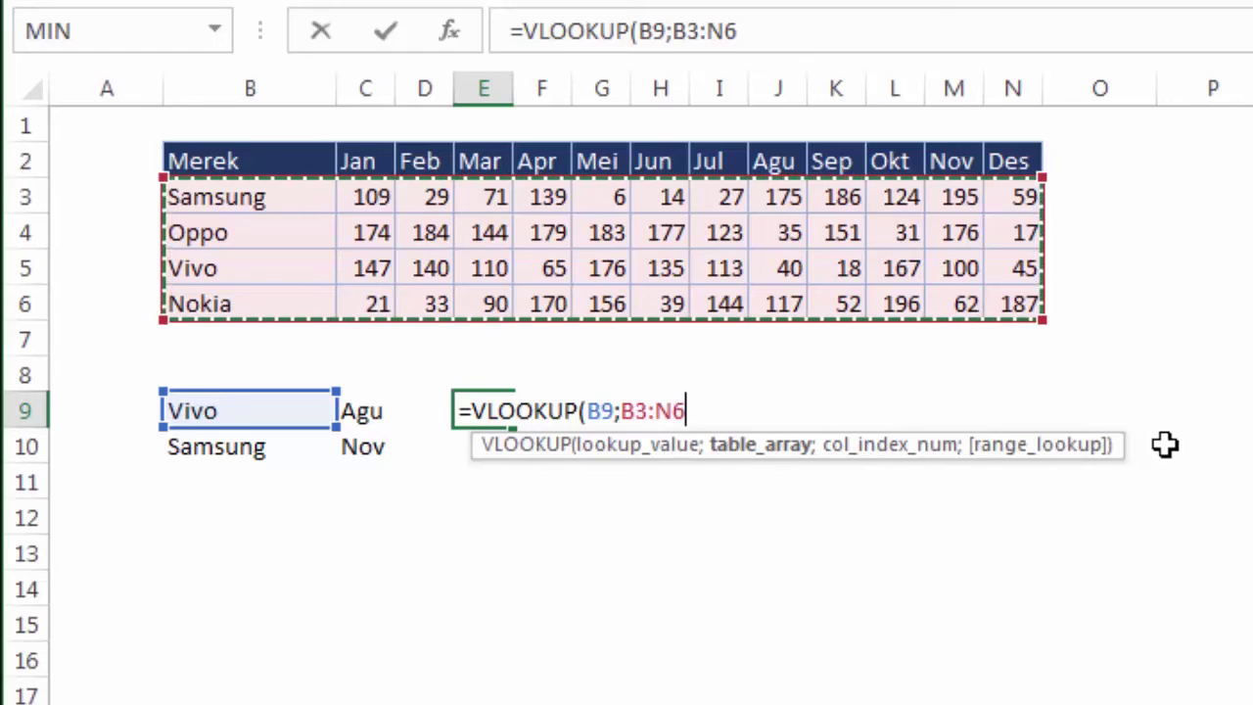
{"action": "key", "text": "F4"}
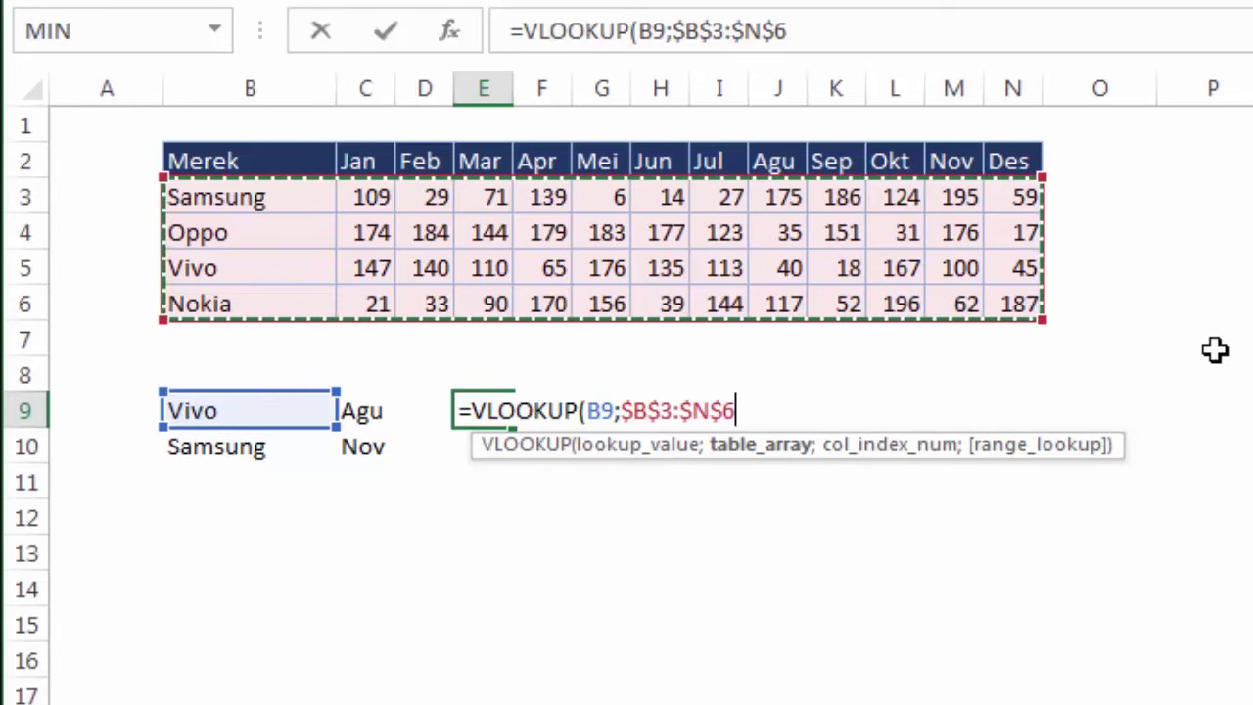
Finish E9's VLOOKUP with column index 2 and FALSE for exact match
{"action": "type", "text": ";2"}
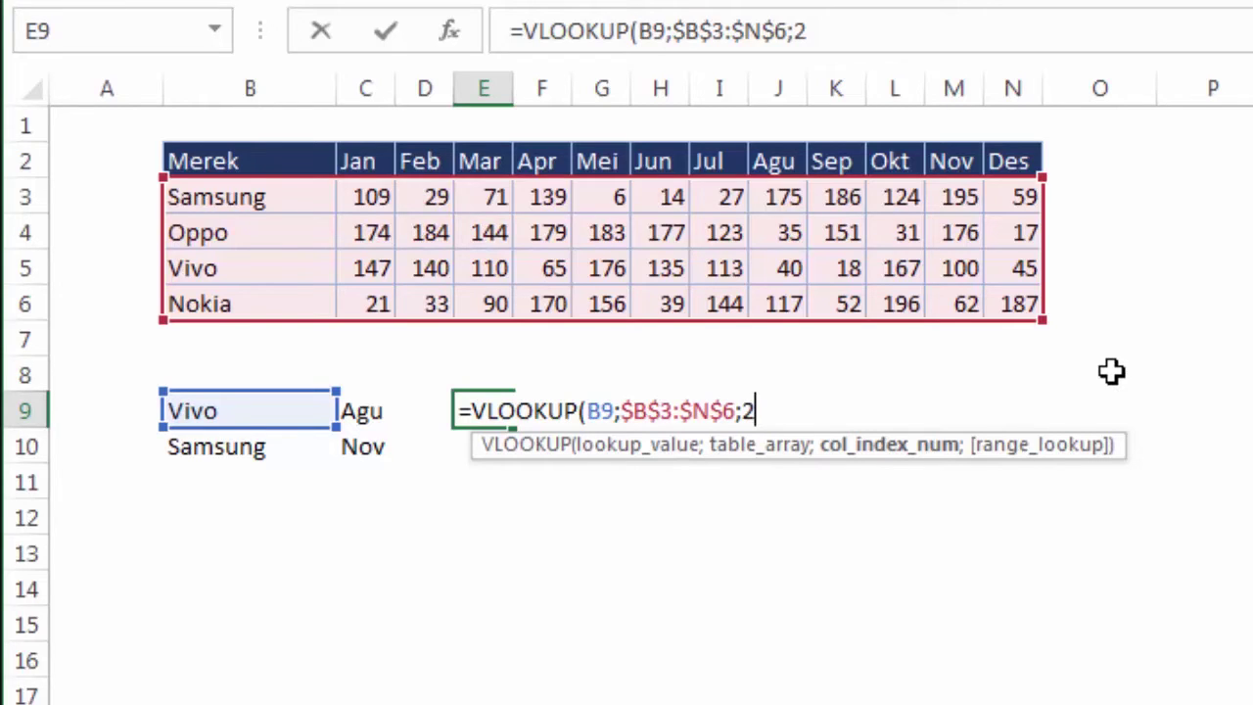
{"action": "type", "text": ";"}
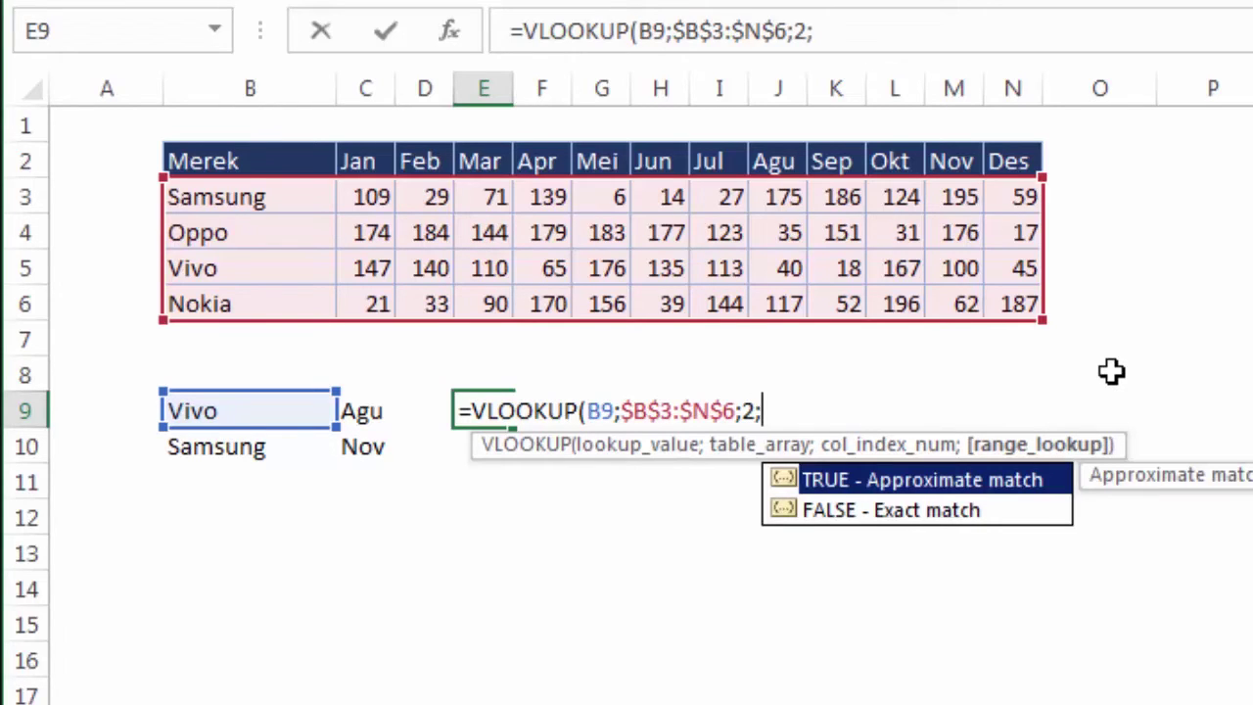
{"action": "key", "text": "Down"}
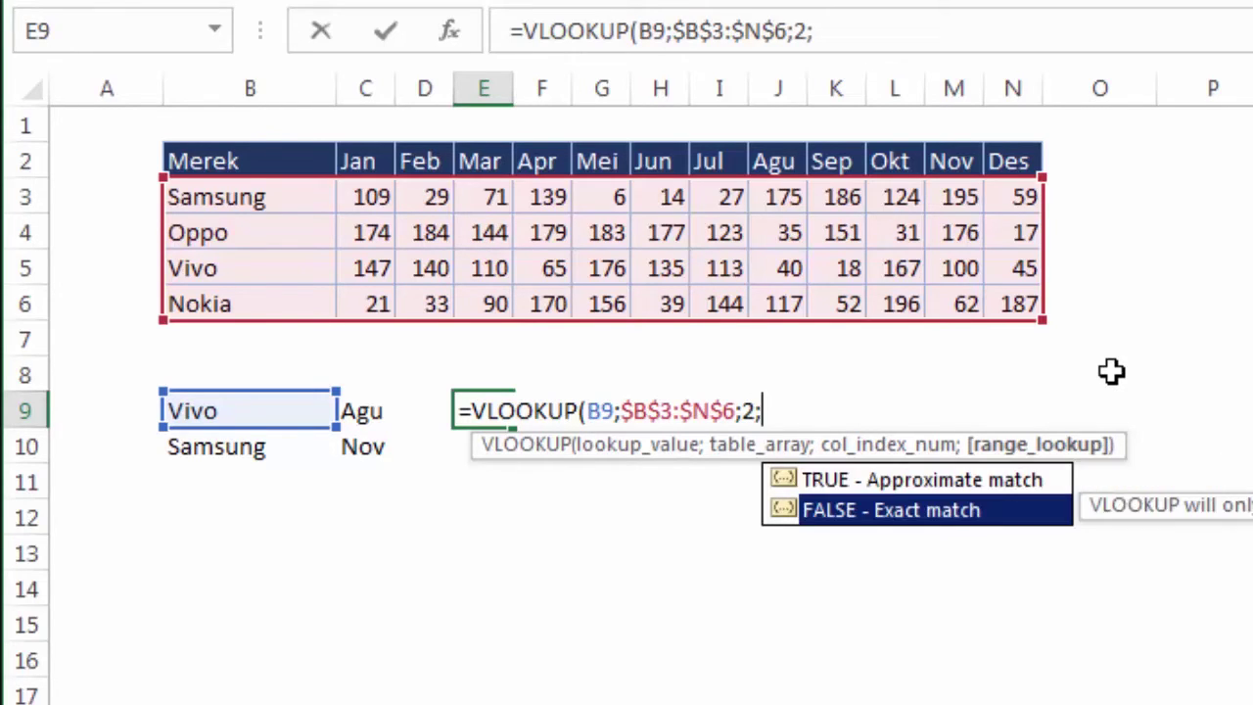
{"action": "key", "text": "Tab"}
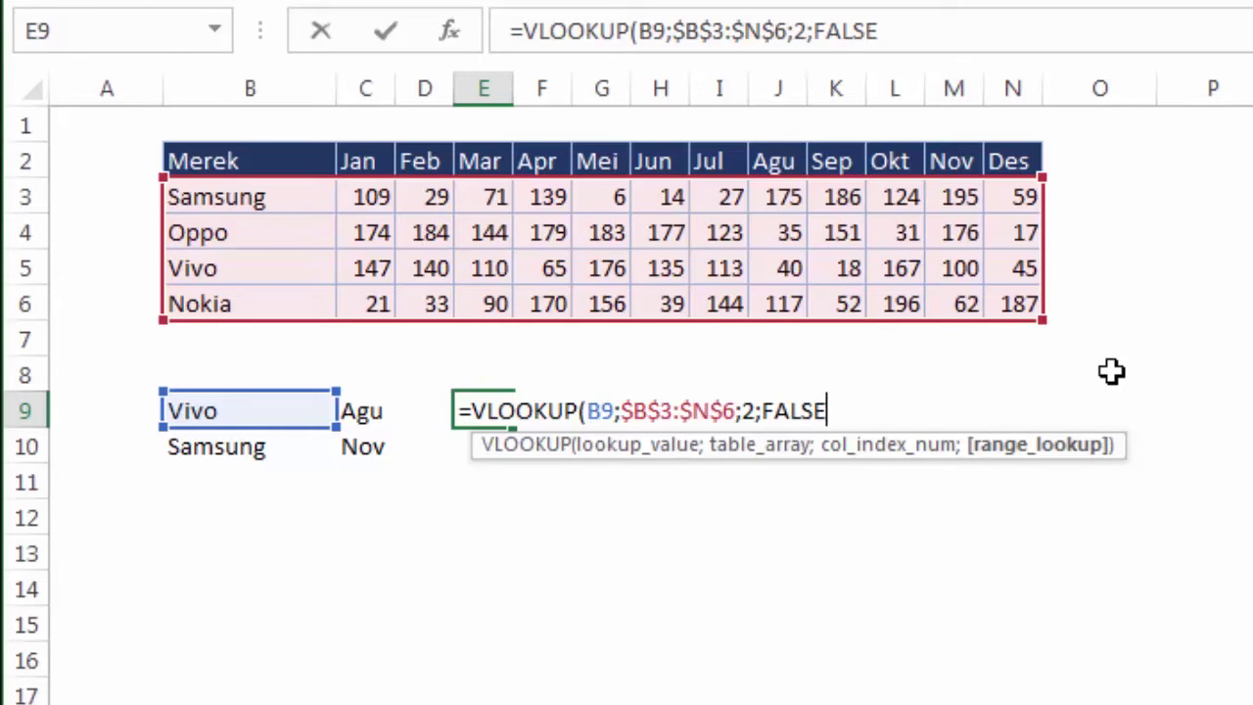
{"action": "key", "text": "Return"}
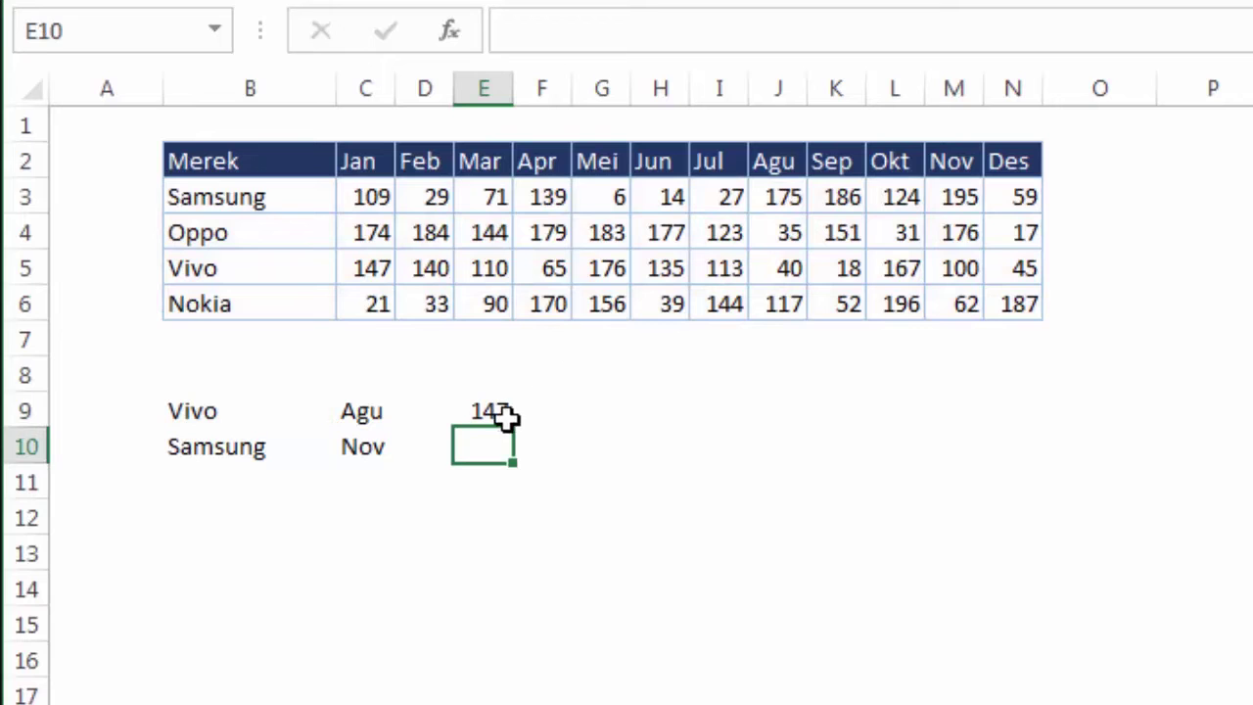
{"action": "left_click", "coordinate": [505, 416]}
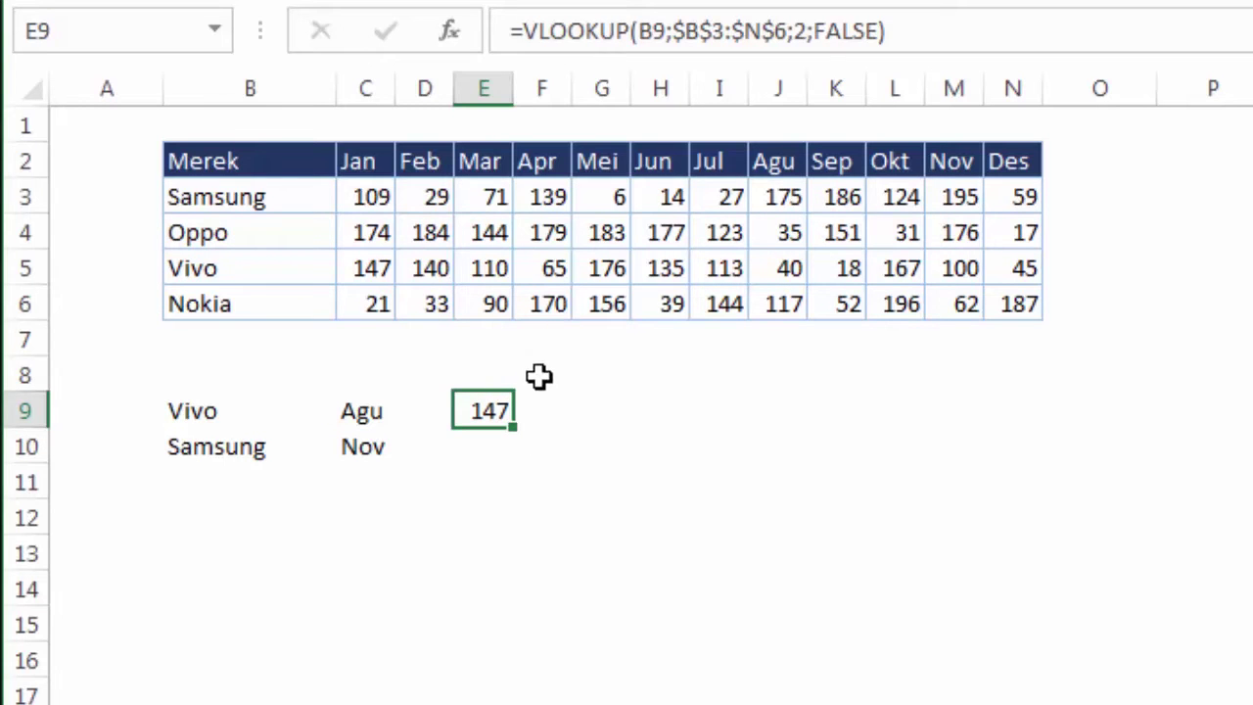
Verify E9's result of 147 against Vivo's Jan value, then note the Feb and Agu columns
{"action": "left_click", "coordinate": [231, 235]}
{"action": "left_click", "coordinate": [242, 270]}
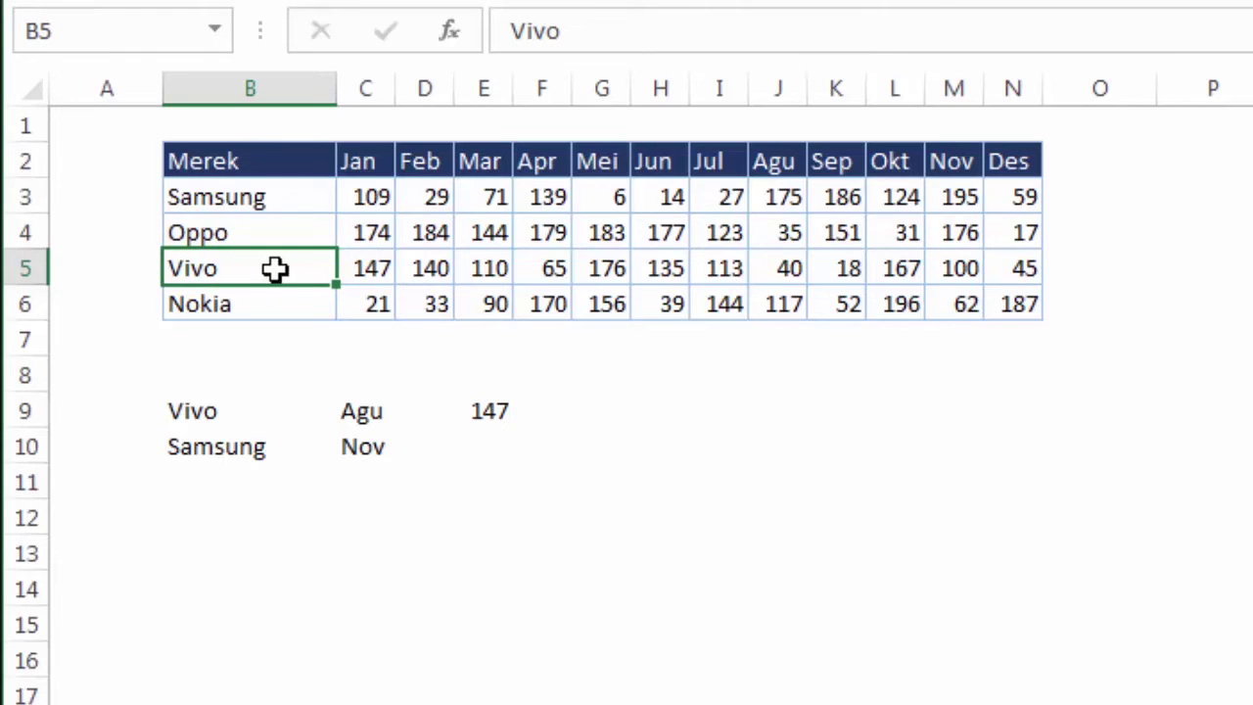
{"action": "left_click", "coordinate": [362, 266]}
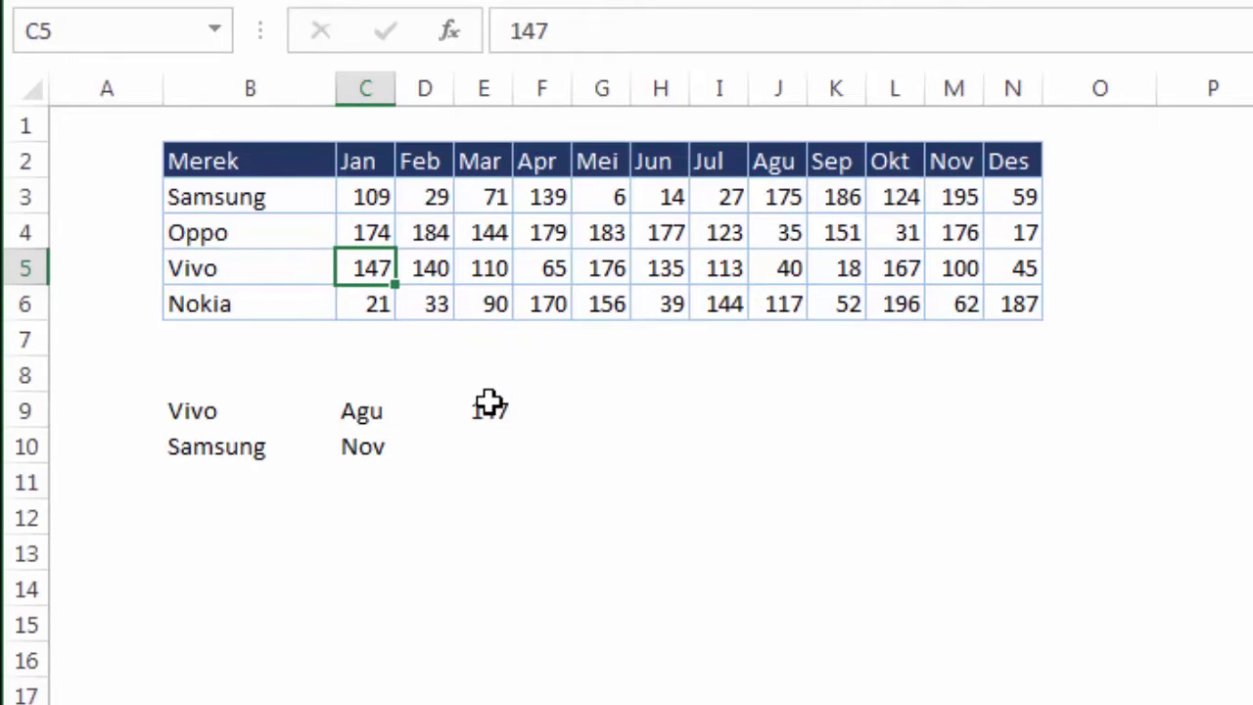
{"action": "left_click", "coordinate": [489, 403]}
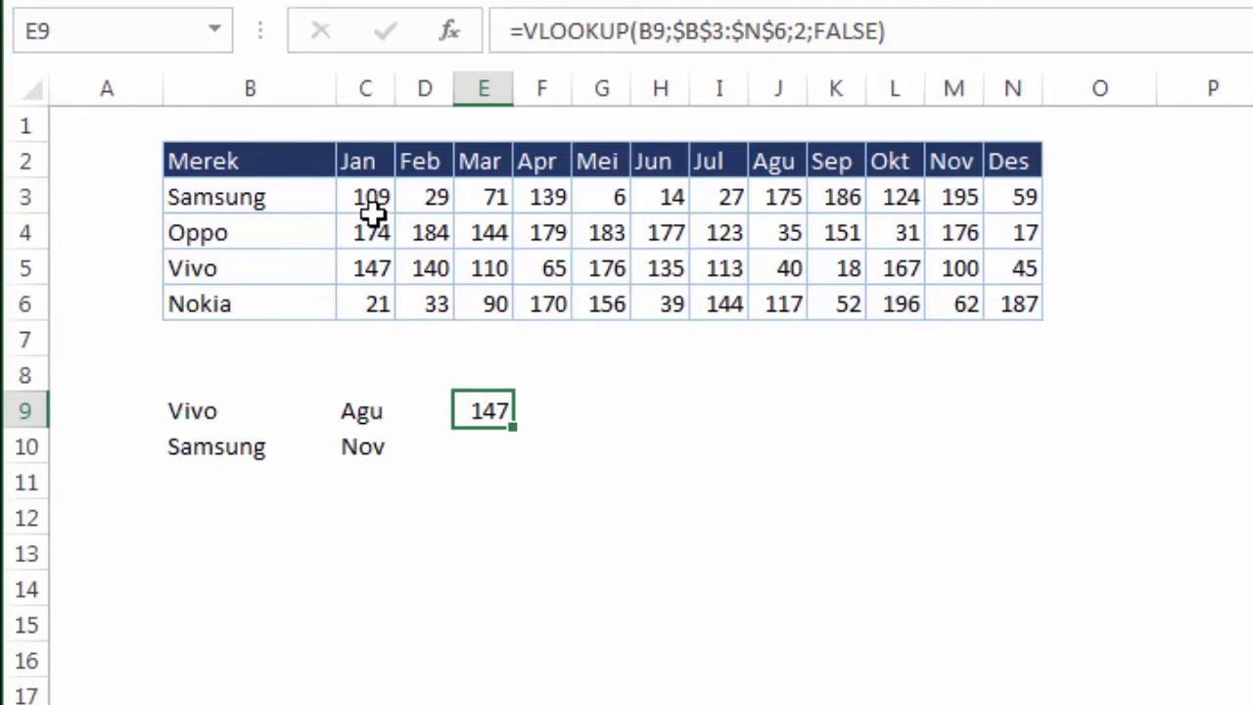
{"action": "left_click", "coordinate": [428, 157]}
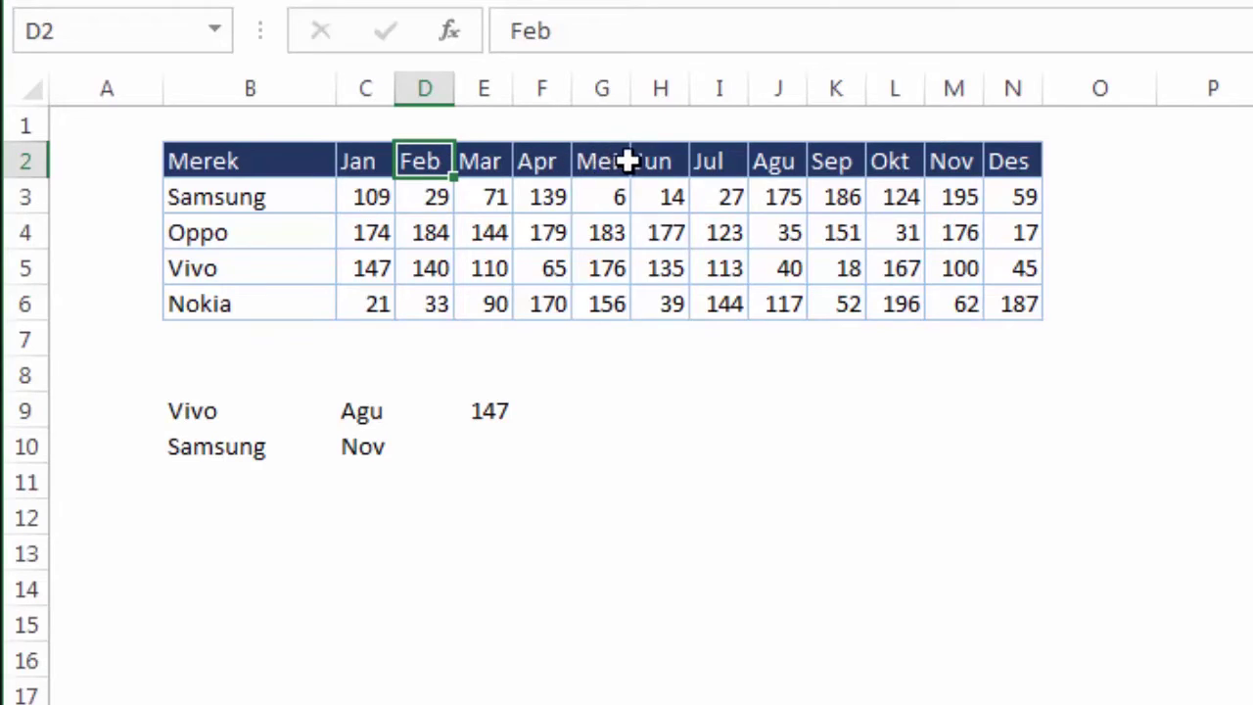
{"action": "left_click", "coordinate": [786, 161]}
Change E9's column index from 2 to 9 so it returns Vivo's Agu sales of 40
{"action": "left_click", "coordinate": [493, 406]}
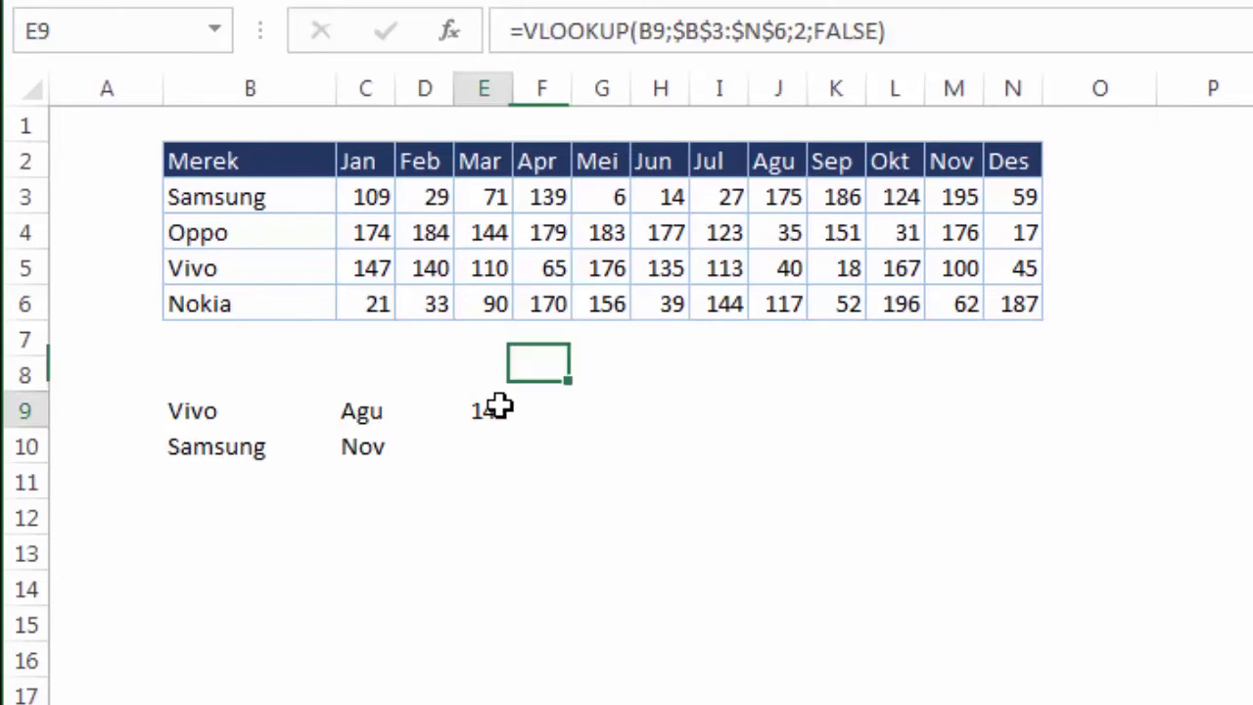
{"action": "double_click", "coordinate": [498, 410]}
{"action": "left_click", "coordinate": [760, 410]}
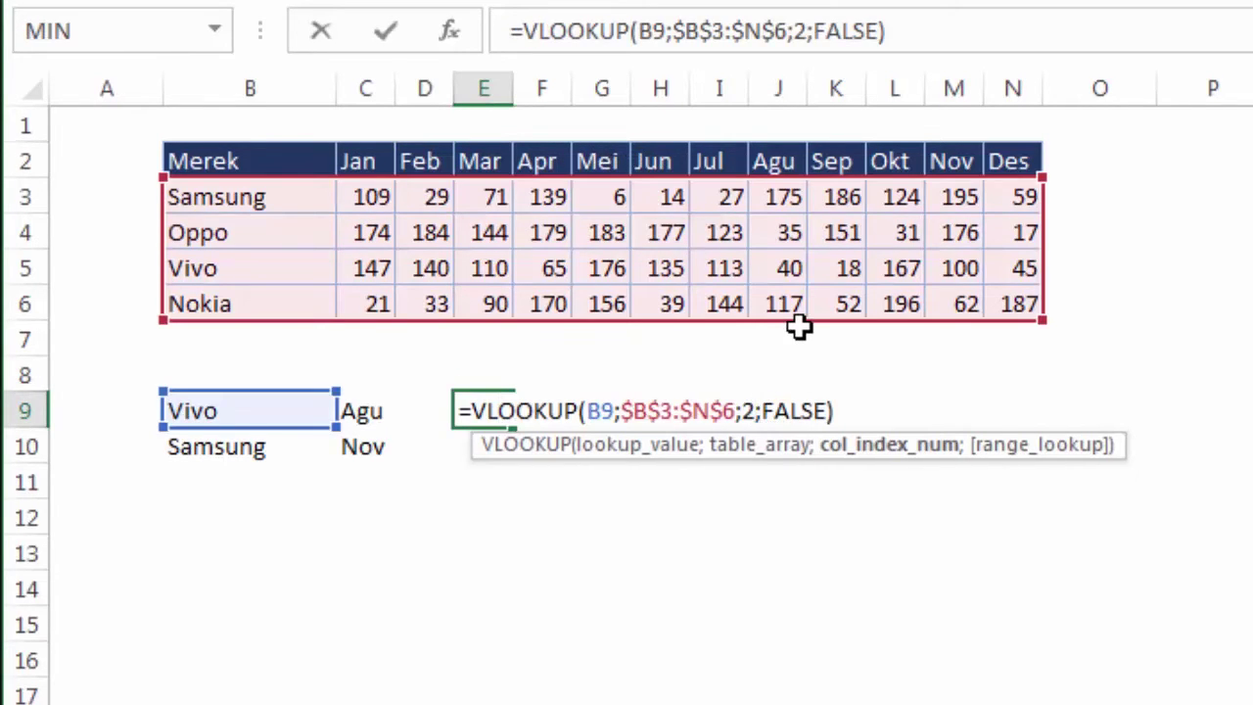
{"action": "key", "text": "BackSpace"}
{"action": "type", "text": "9"}
{"action": "key", "text": "Return"}
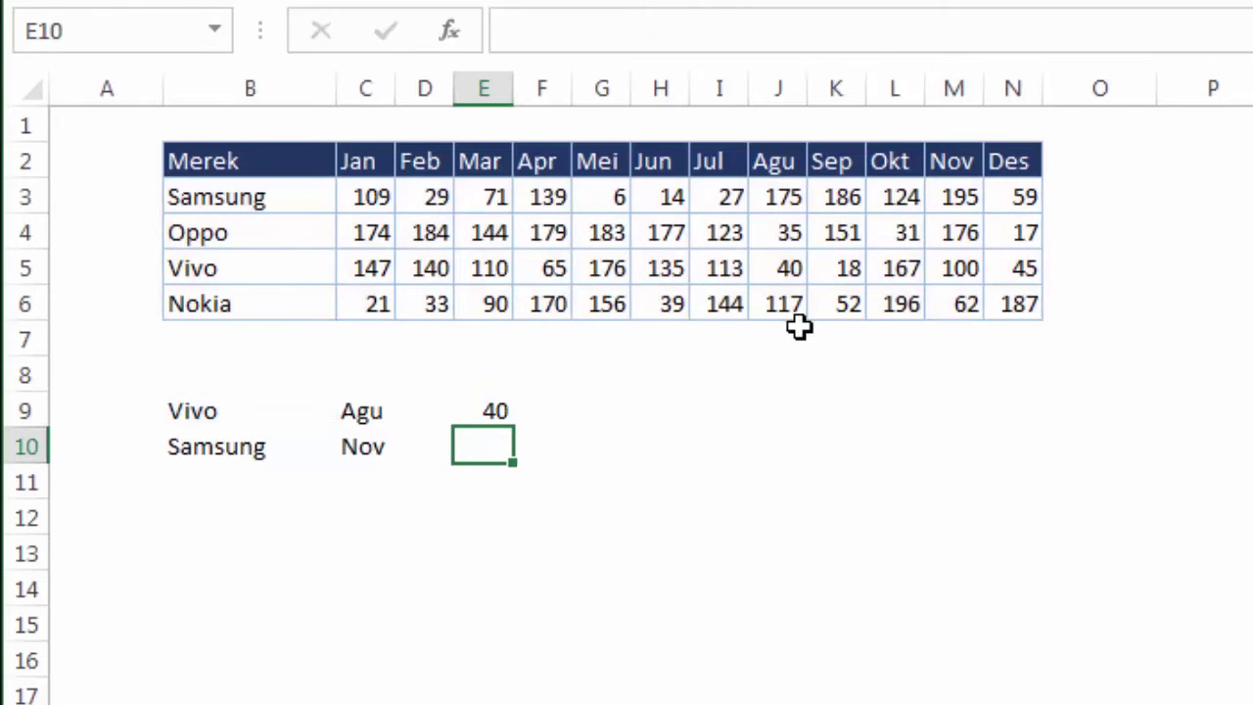
{"action": "left_click", "coordinate": [478, 416]}
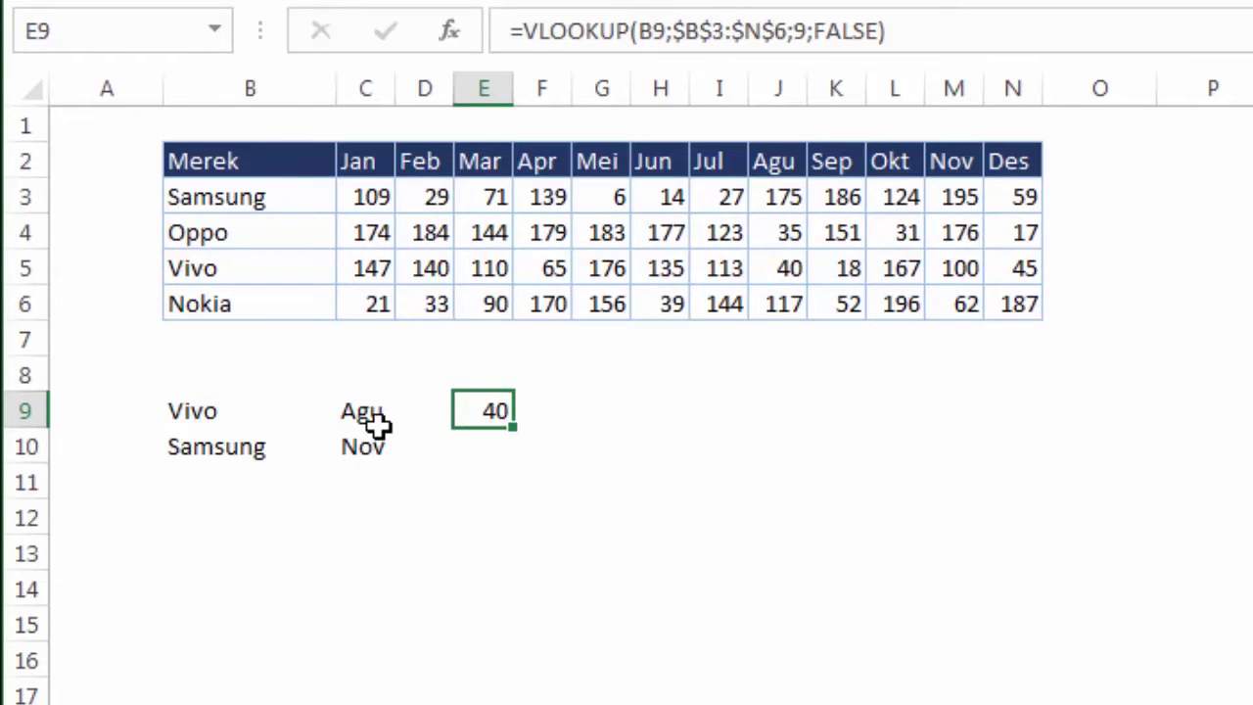
{"action": "left_click_drag", "start_coordinate": [249, 271], "coordinate": [792, 271]}
{"action": "left_click", "coordinate": [791, 270]}
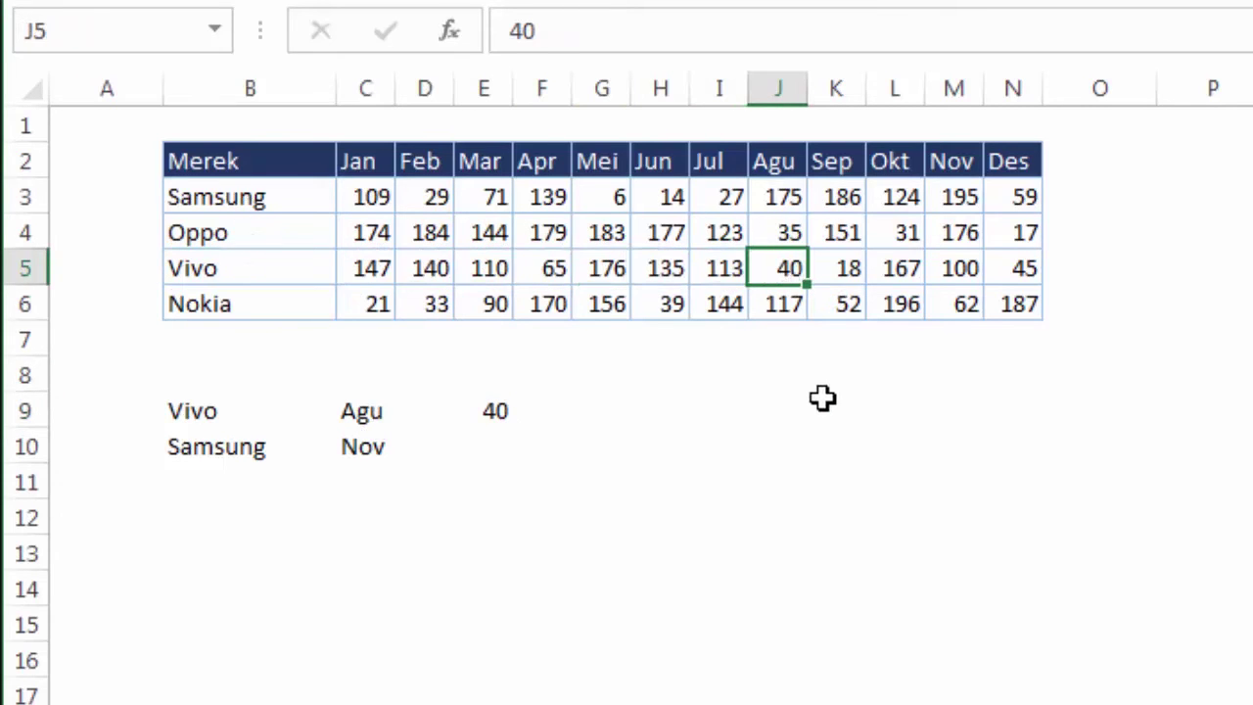
Copy E9's lookup formula down into E10, which returns 175
{"action": "left_click", "coordinate": [498, 411]}
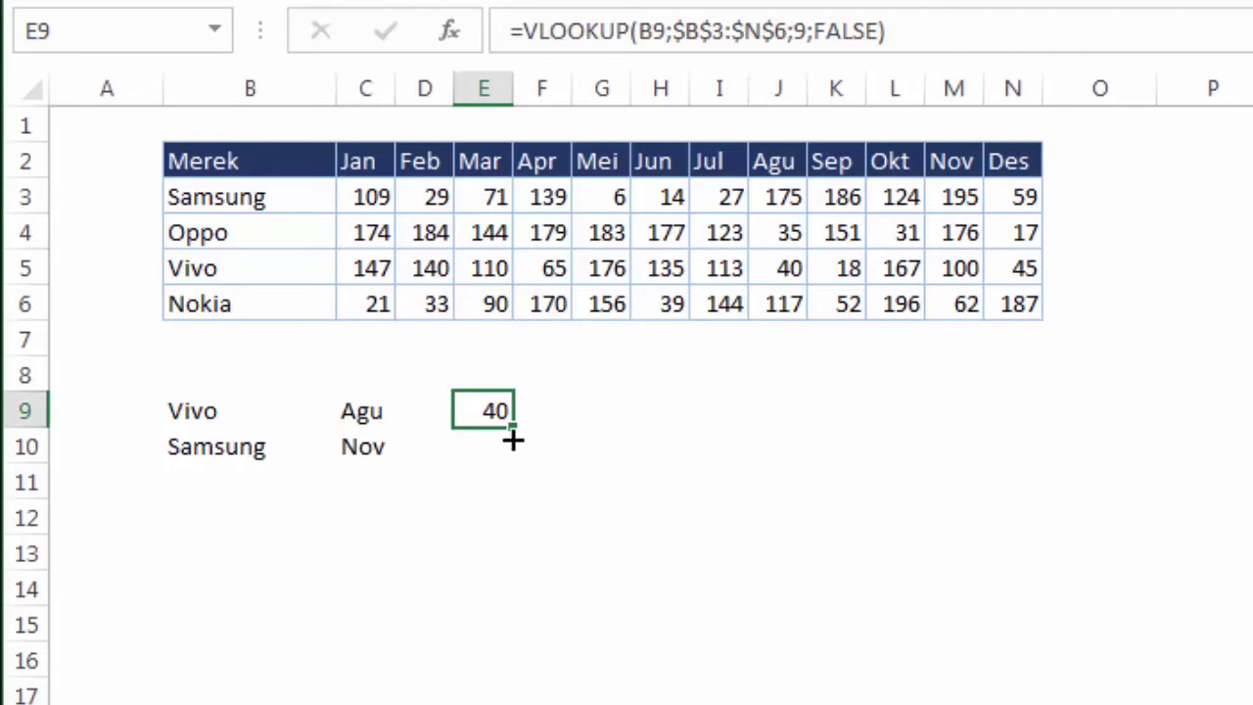
{"action": "left_click_drag", "start_coordinate": [513, 428], "coordinate": [562, 456]}
{"action": "left_click", "coordinate": [642, 470]}
{"action": "left_click", "coordinate": [492, 442]}
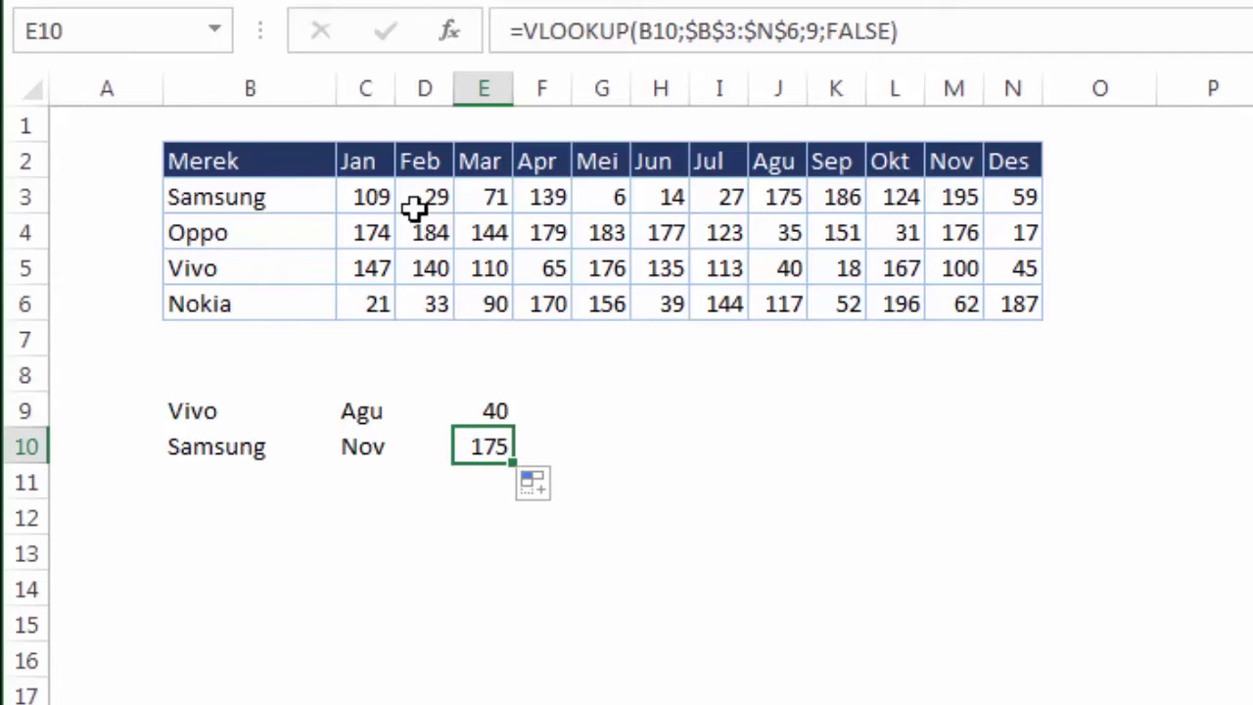
Check Samsung's Nov value, review E9's column argument, and refill the formula into E10
{"action": "left_click", "coordinate": [952, 197]}
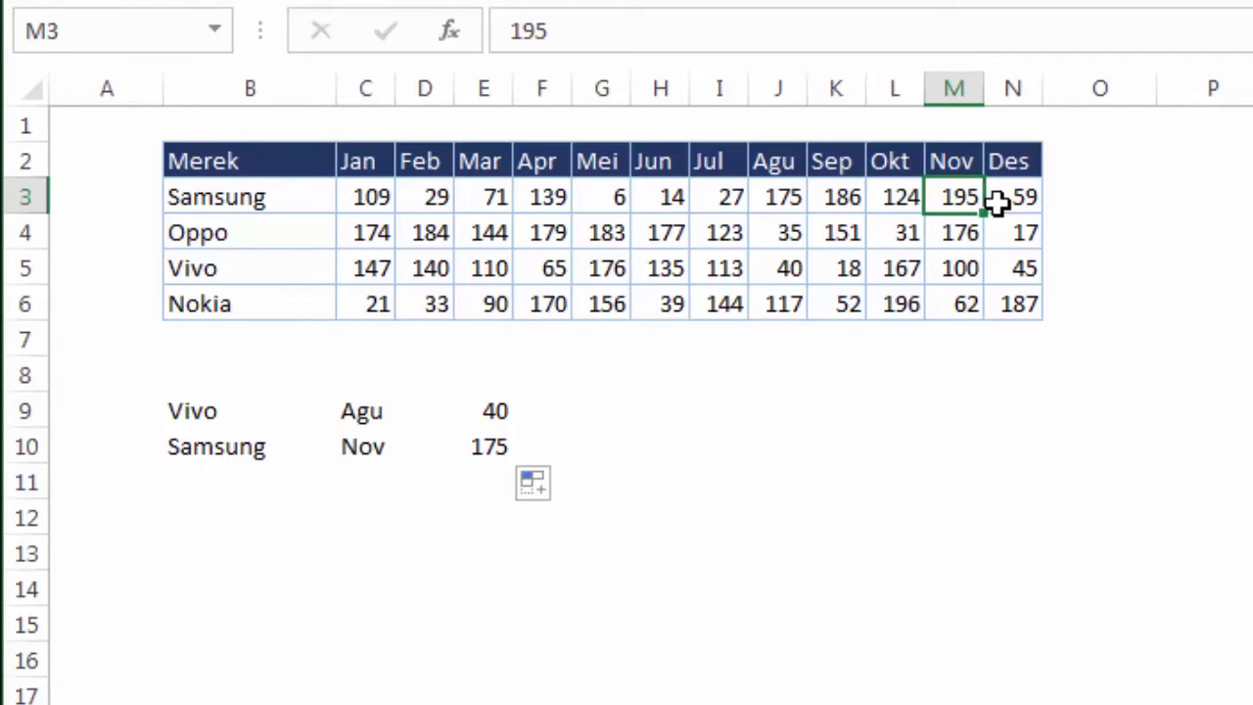
{"action": "double_click", "coordinate": [495, 411]}
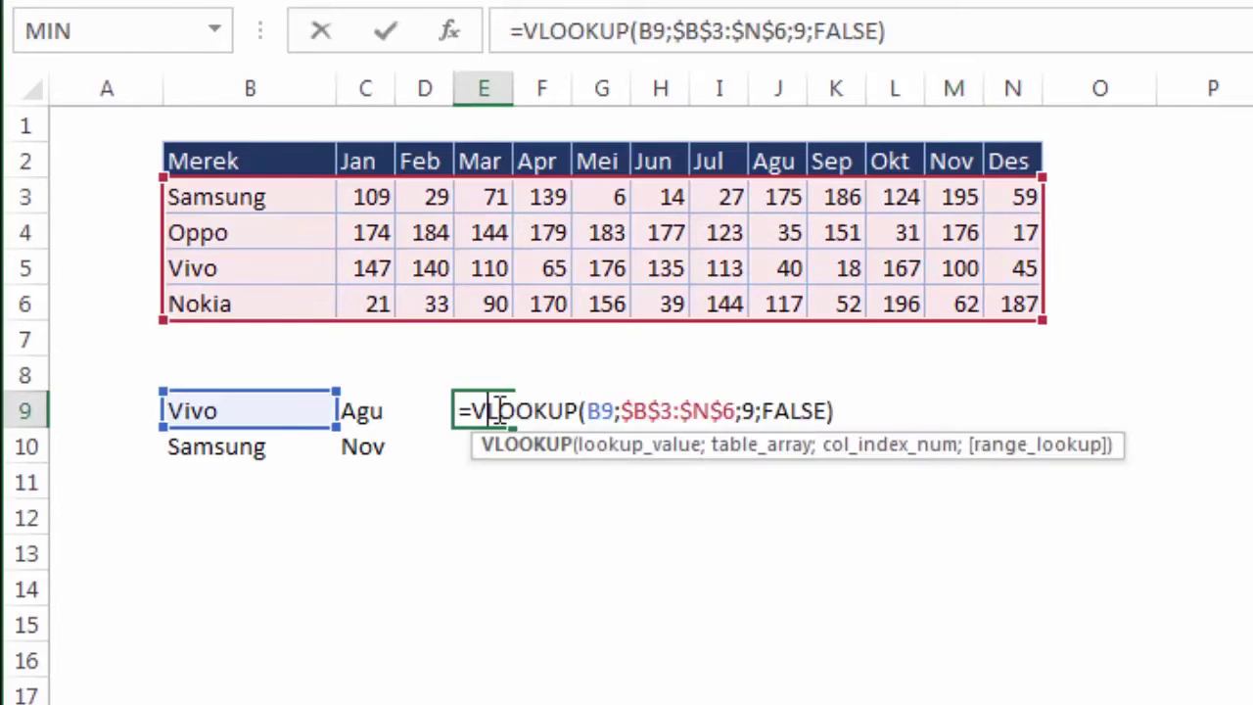
{"action": "left_click", "coordinate": [755, 410]}
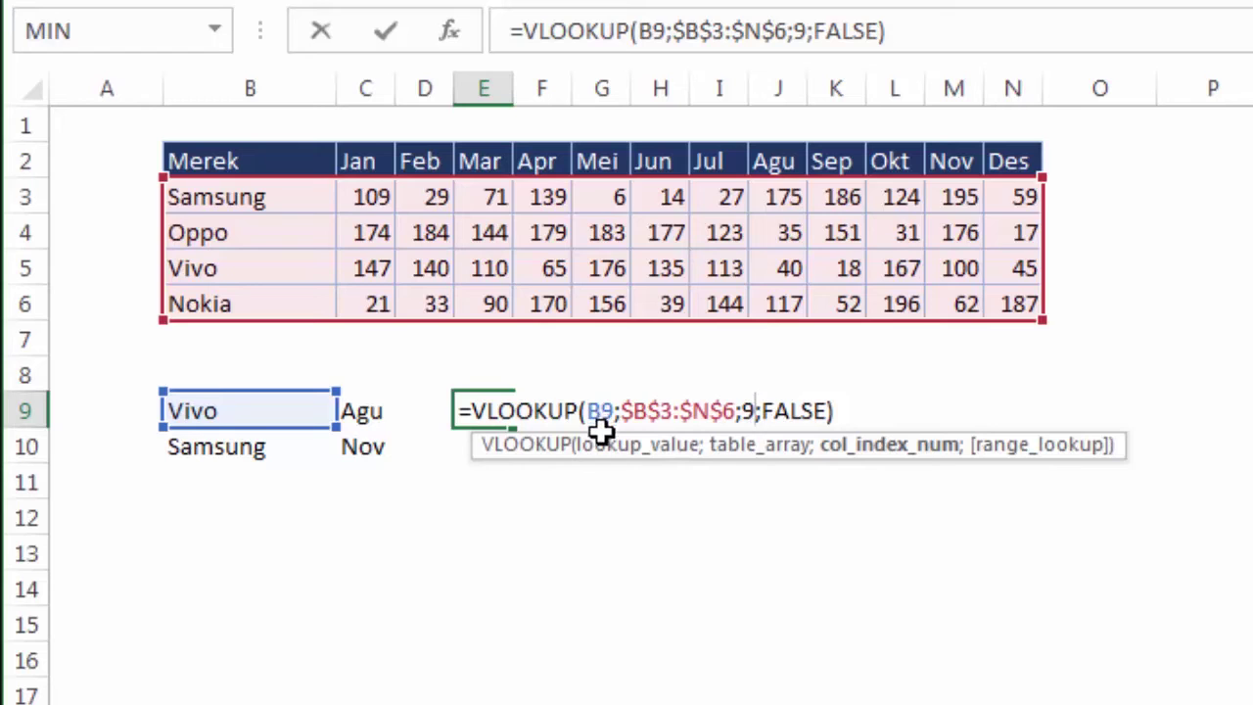
{"action": "key", "text": "Escape"}
{"action": "left_click_drag", "start_coordinate": [510, 428], "coordinate": [511, 447]}
{"action": "left_click", "coordinate": [372, 447]}
{"action": "left_click", "coordinate": [497, 445]}
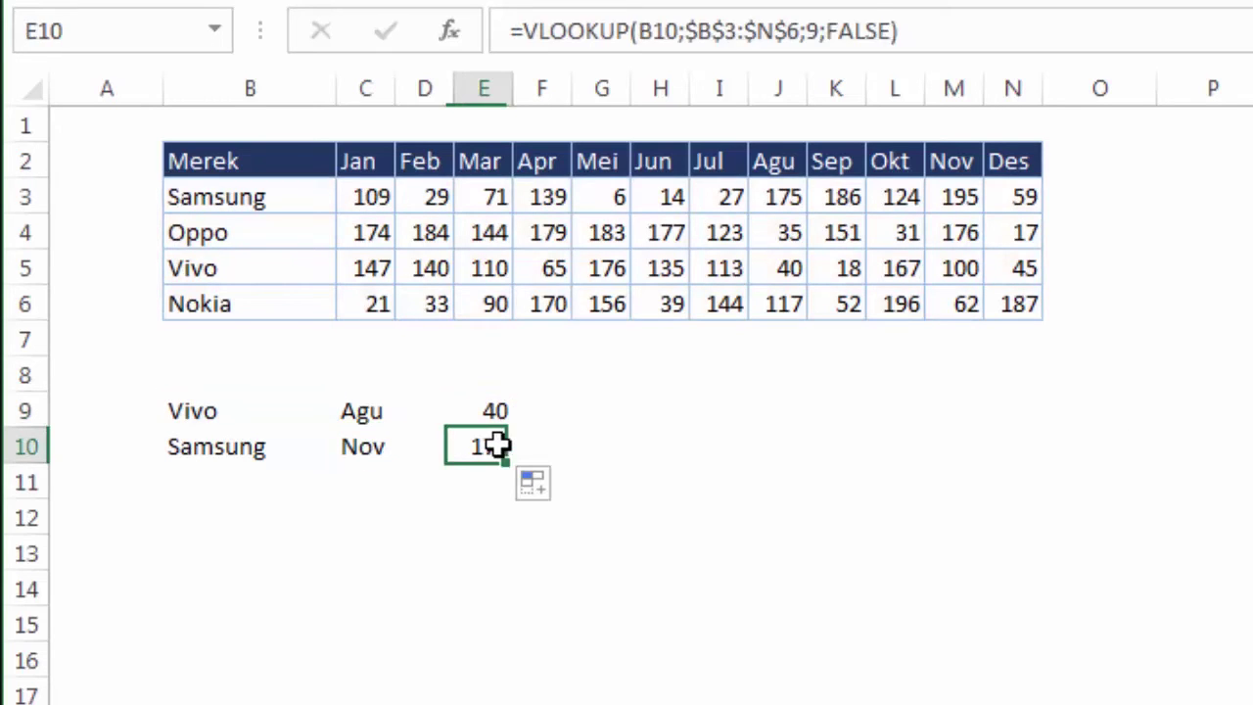
Change E10's column index from 9 to 12 so it returns Samsung's Nov sales of 195
{"action": "double_click", "coordinate": [497, 445]}
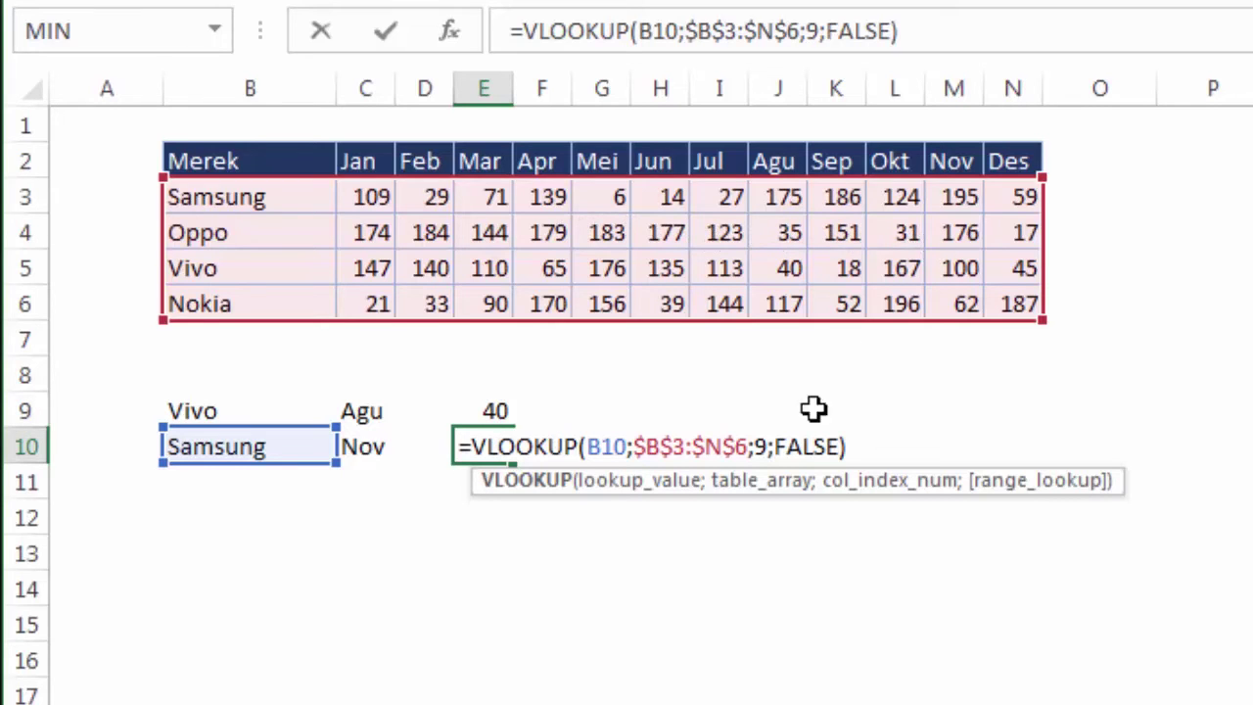
{"action": "left_click", "coordinate": [776, 440]}
{"action": "key", "text": "Left"}
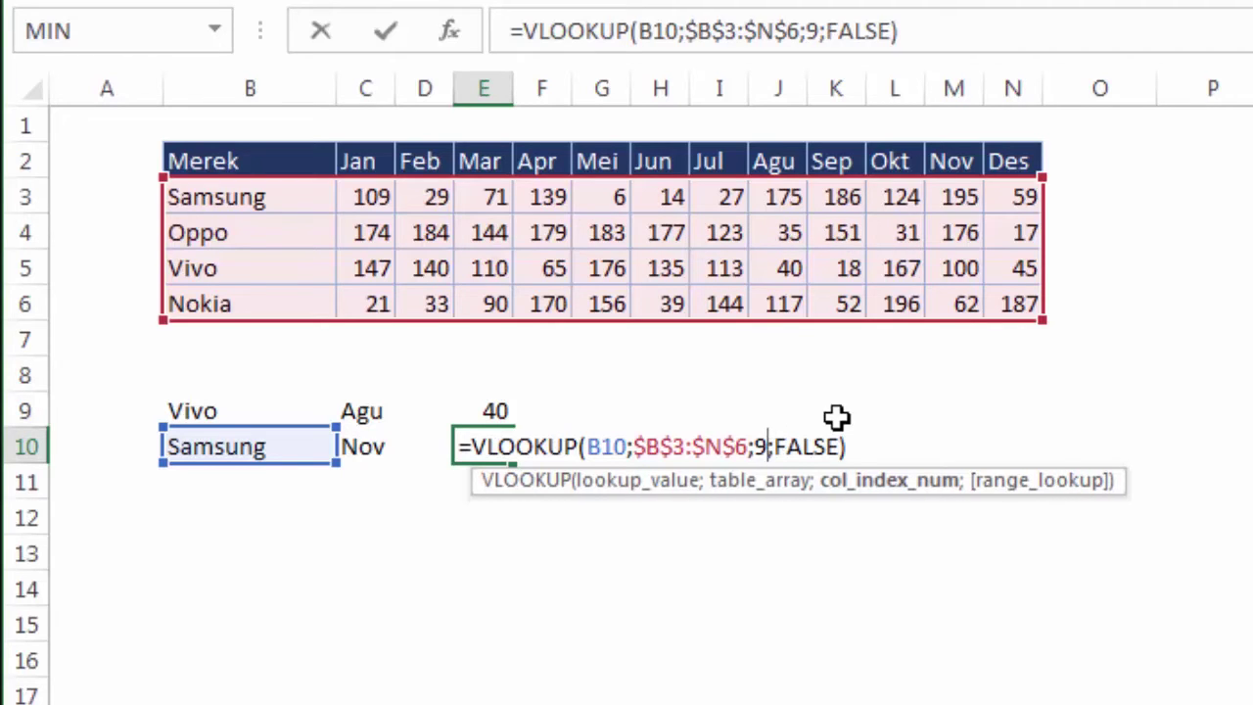
{"action": "key", "text": "BackSpace"}
{"action": "type", "text": "12"}
{"action": "key", "text": "Return"}
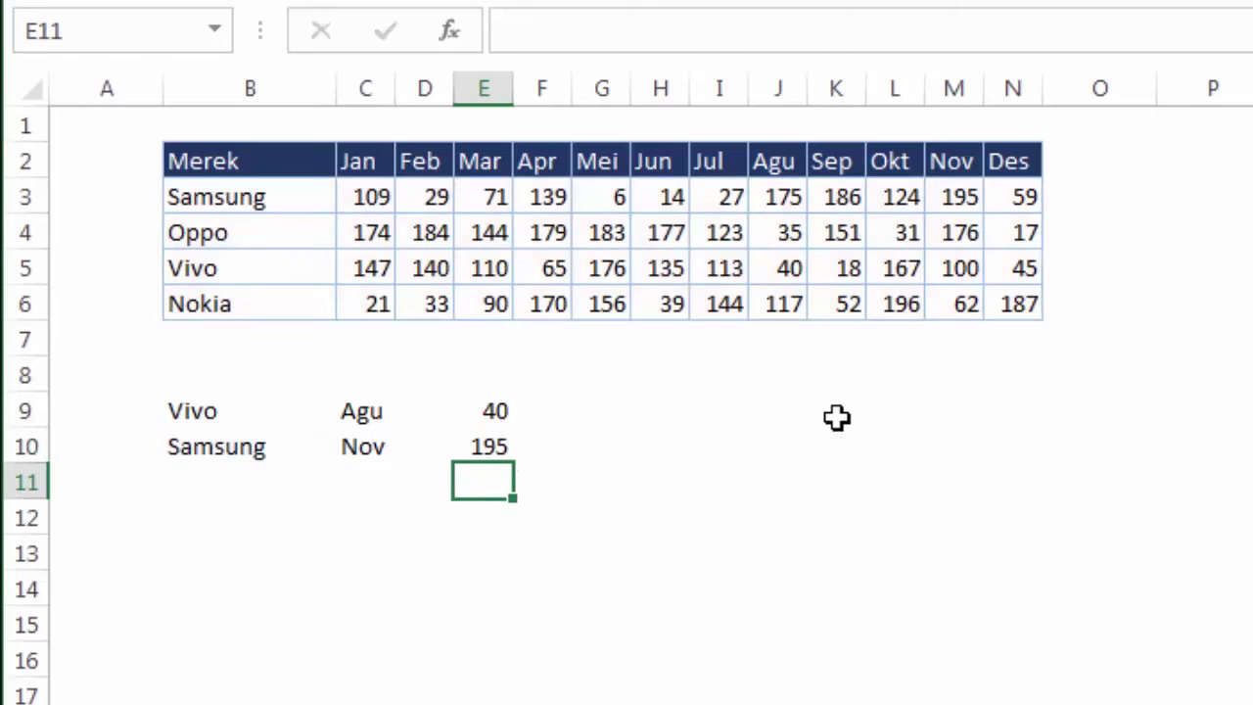
{"action": "key", "text": "Up"}
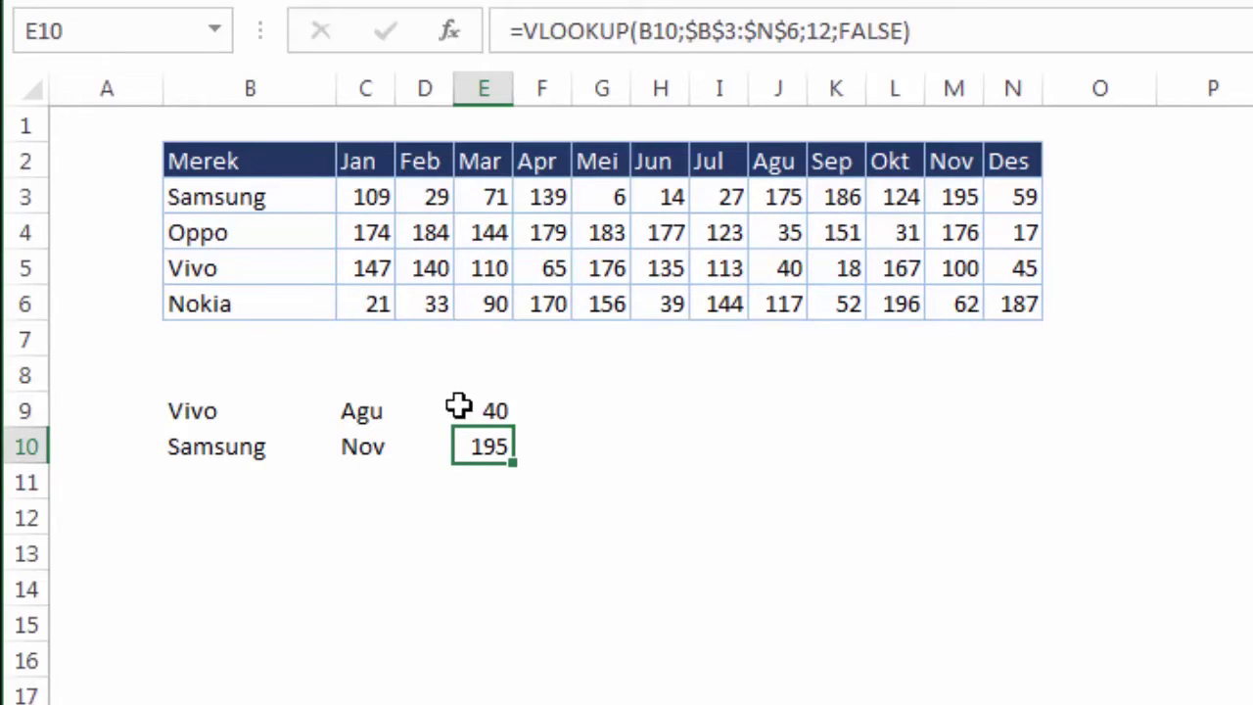
{"action": "left_click_drag", "start_coordinate": [294, 196], "coordinate": [962, 196]}
{"action": "left_click", "coordinate": [959, 197]}
{"action": "left_click", "coordinate": [842, 477]}
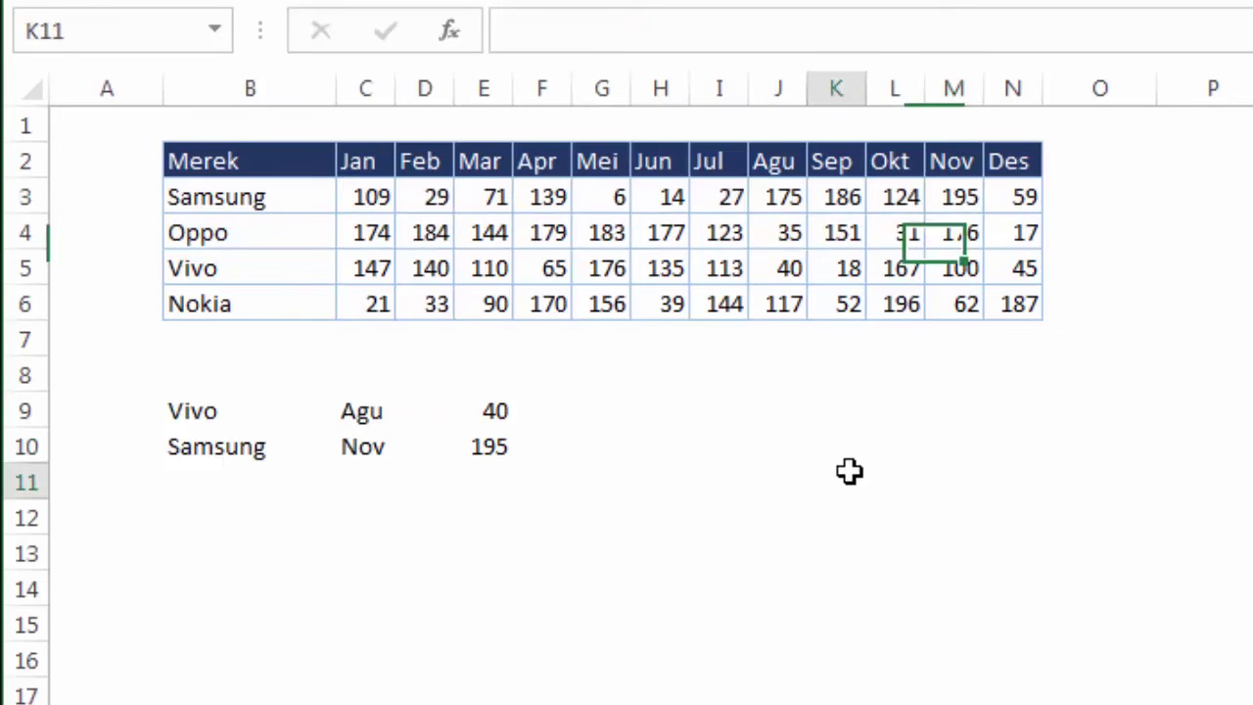
{"action": "left_click", "coordinate": [202, 473]}
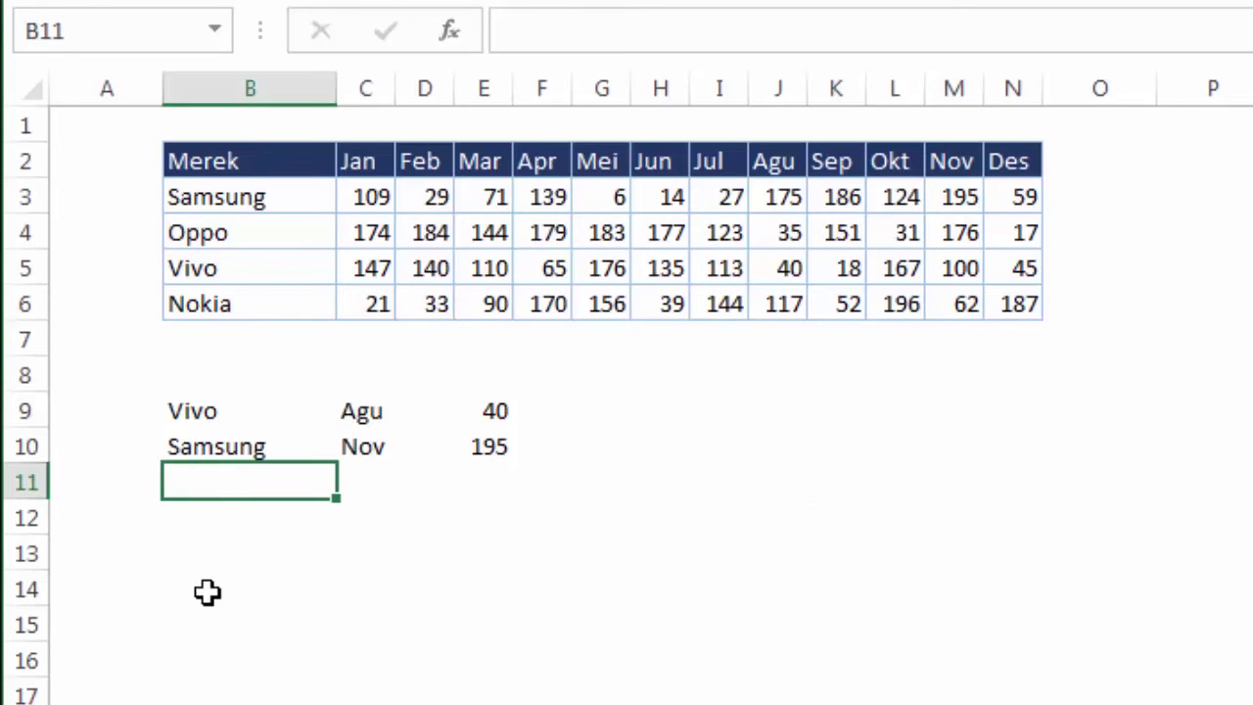
{"action": "left_click", "coordinate": [215, 518]}
{"action": "left_click", "coordinate": [215, 460]}
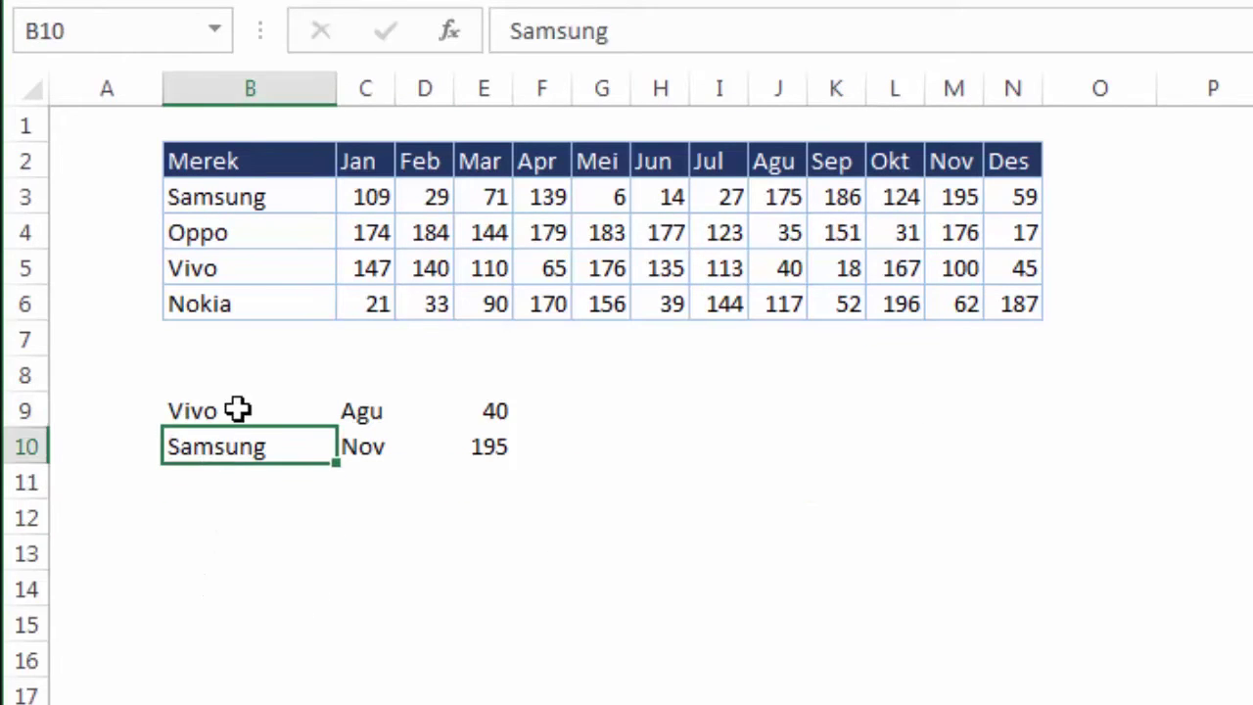
{"action": "left_click", "coordinate": [225, 494]}
{"action": "key", "text": "Down"}
{"action": "key", "text": "Down"}
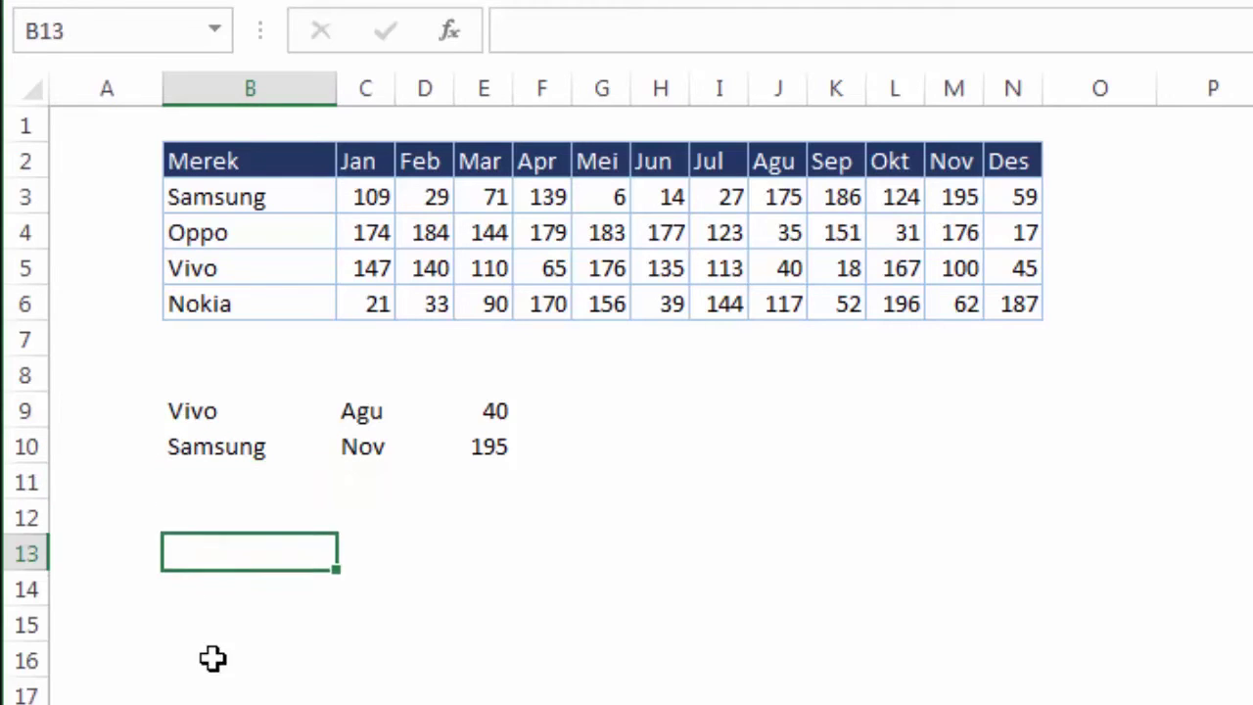
{"action": "key", "text": "Down"}
{"action": "key", "text": "Down"}
{"action": "key", "text": "Down"}
{"action": "key", "text": "Down"}
{"action": "key", "text": "Down"}
{"action": "key", "text": "Down"}
{"action": "left_click", "coordinate": [205, 627]}
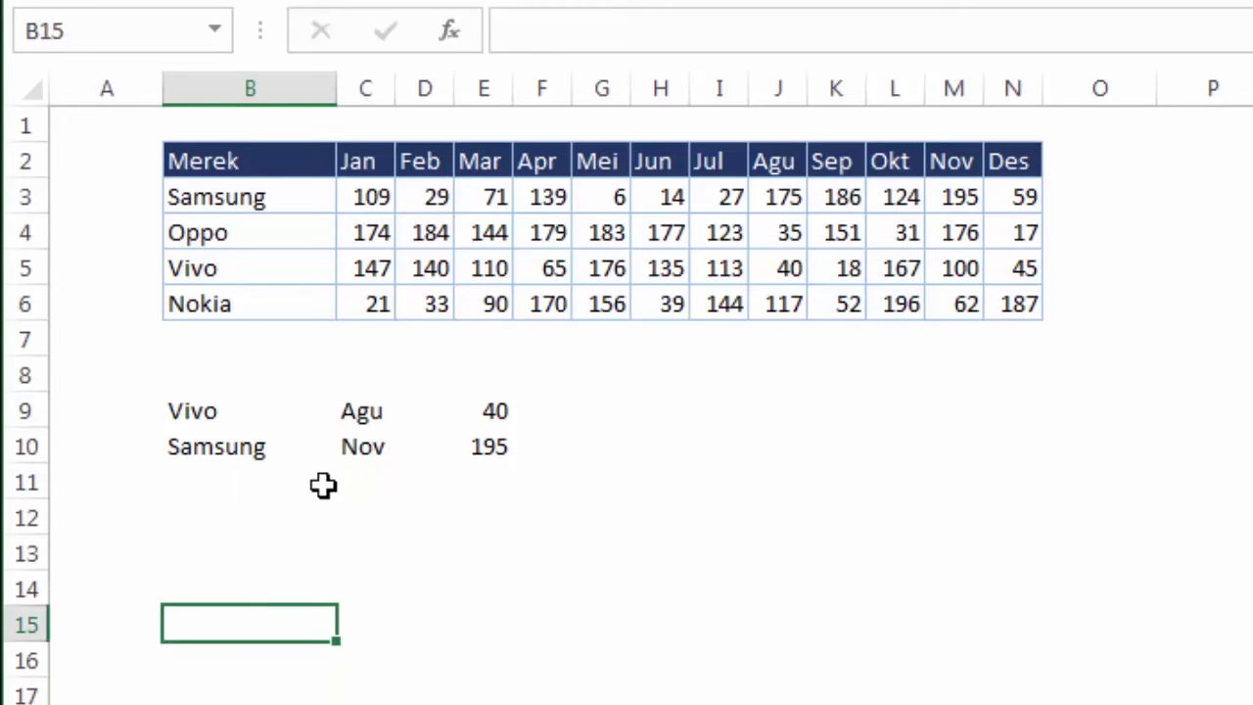
{"action": "left_click", "coordinate": [382, 452]}
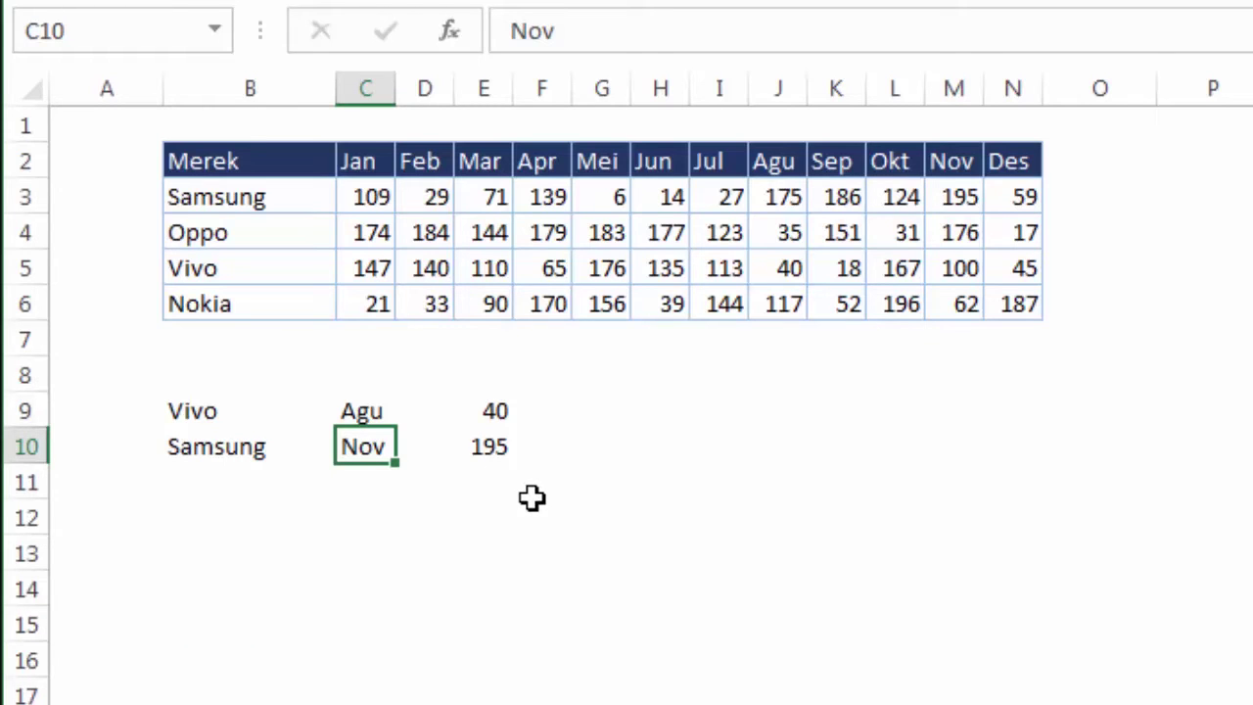
{"action": "type", "text": "Jan"}
{"action": "key", "text": "Return"}
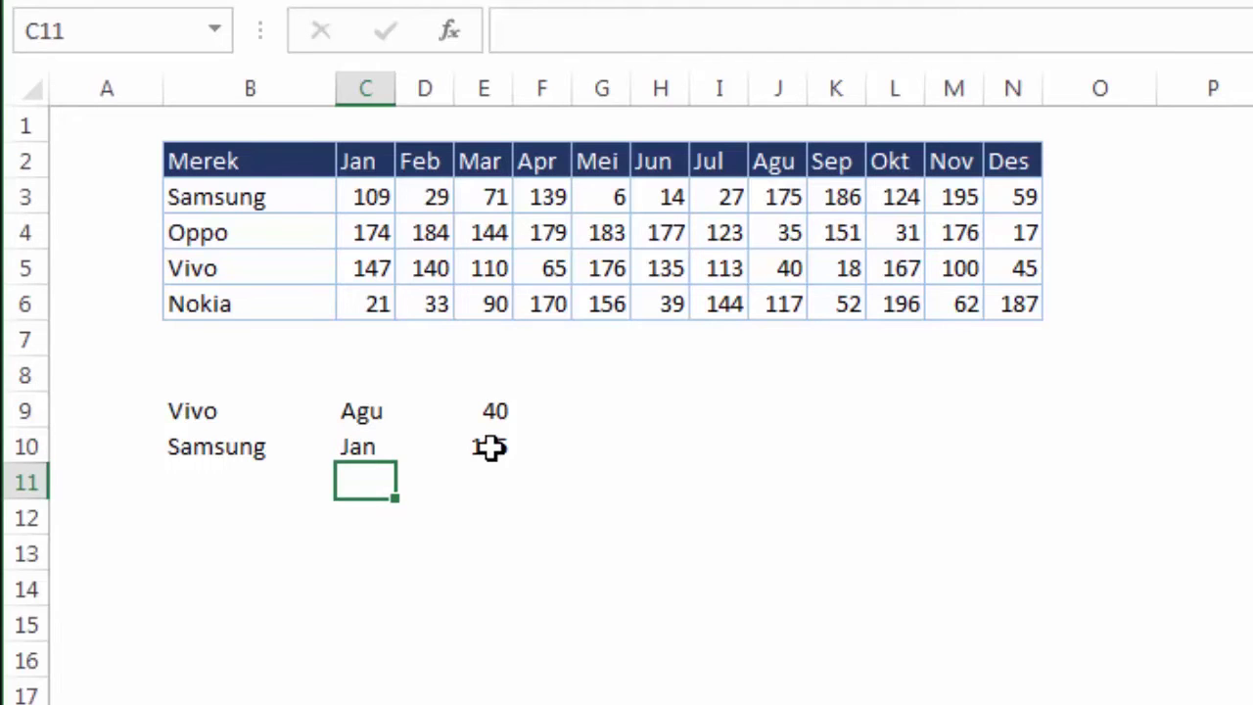
{"action": "left_click", "coordinate": [494, 404]}
{"action": "left_click", "coordinate": [498, 446]}
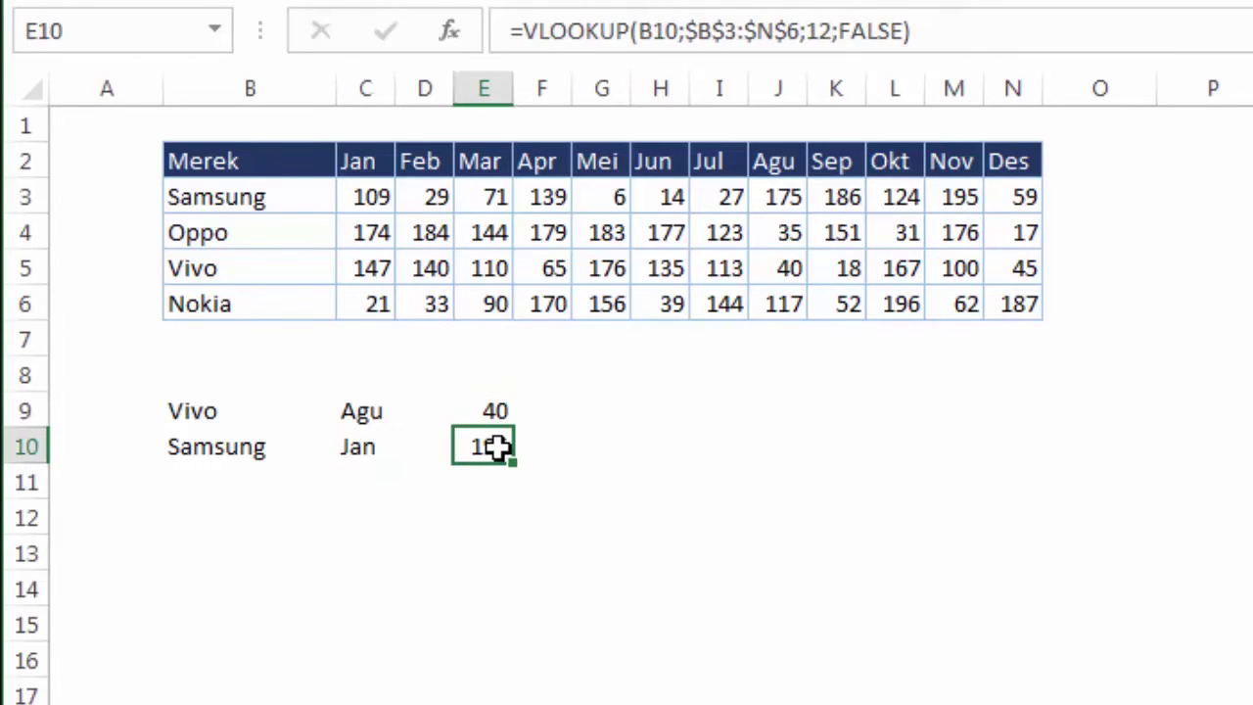
{"action": "left_click", "coordinate": [386, 447]}
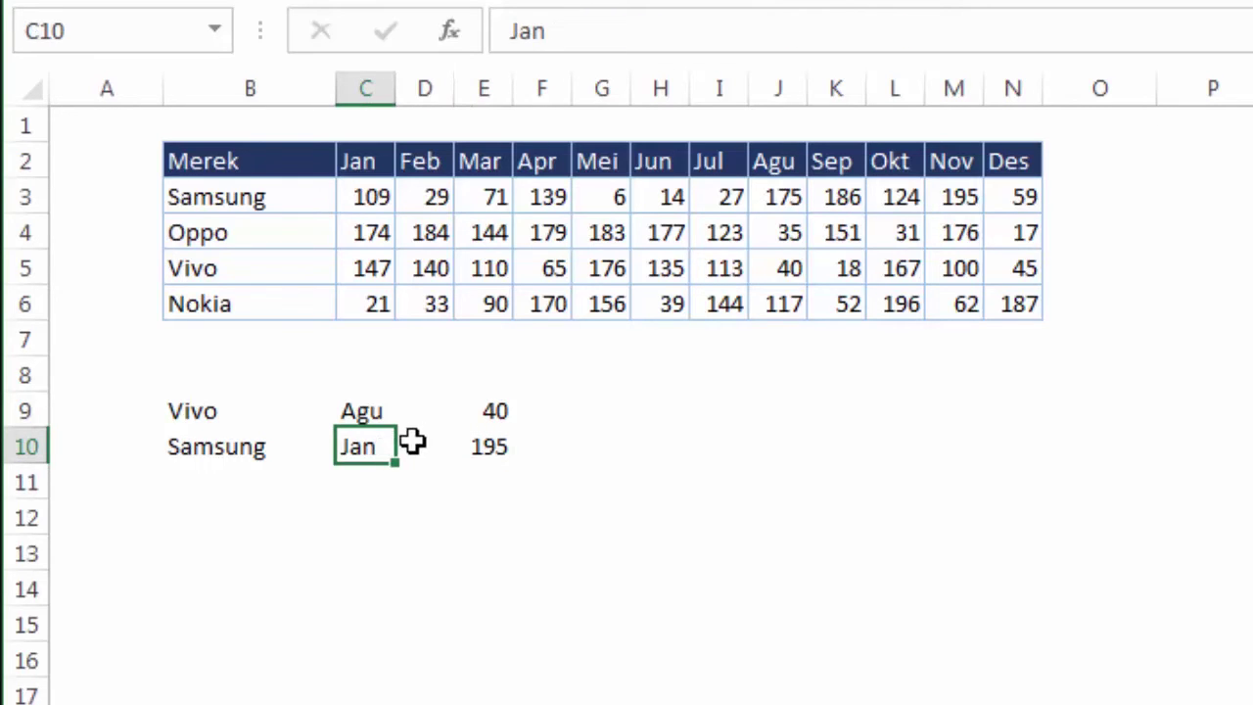
{"action": "type", "text": "Nov"}
{"action": "left_click", "coordinate": [658, 446]}
{"action": "left_click", "coordinate": [494, 413]}
Delete the fixed column index 9 from E9's VLOOKUP, leaving its column argument empty
{"action": "double_click", "coordinate": [495, 418]}
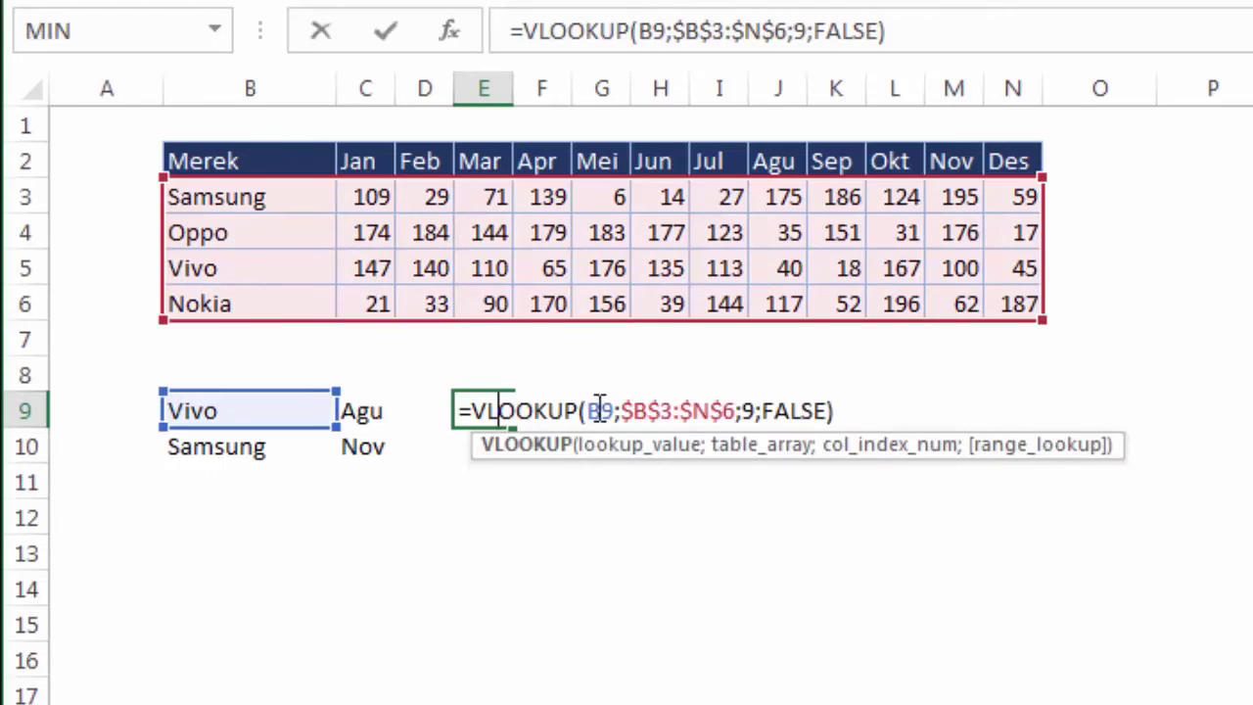
{"action": "left_click", "coordinate": [747, 409]}
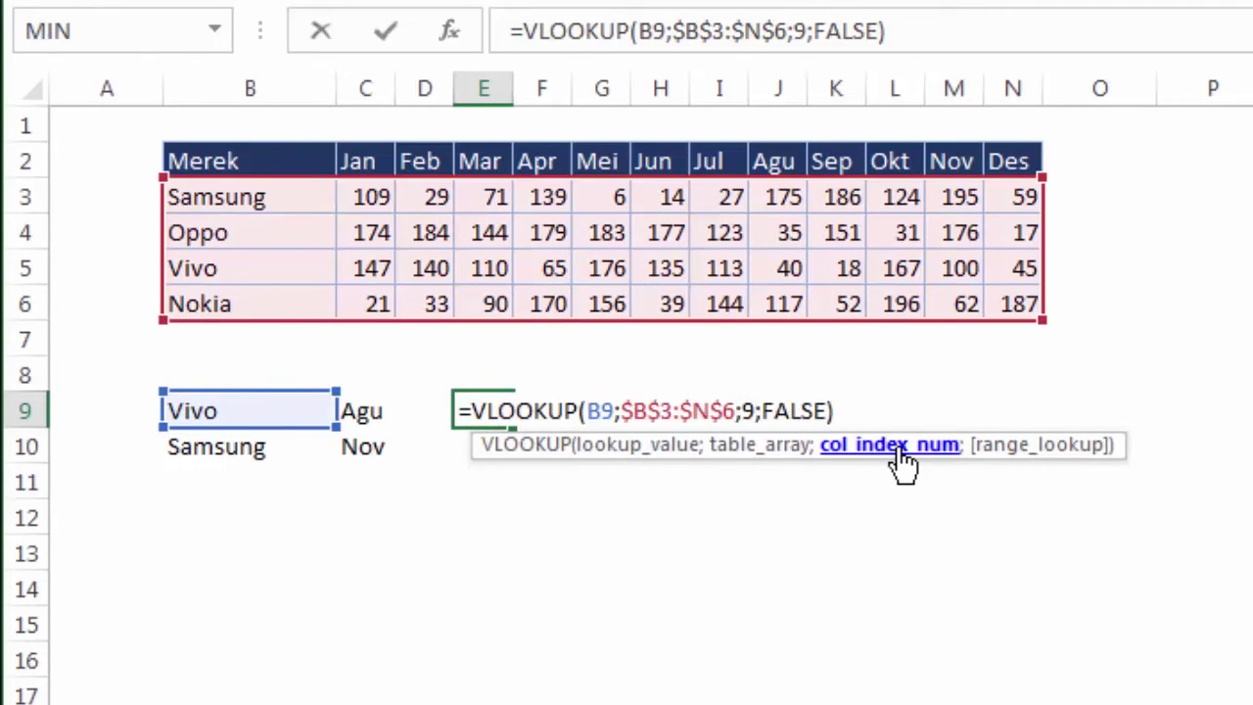
{"action": "key", "text": "BackSpace"}
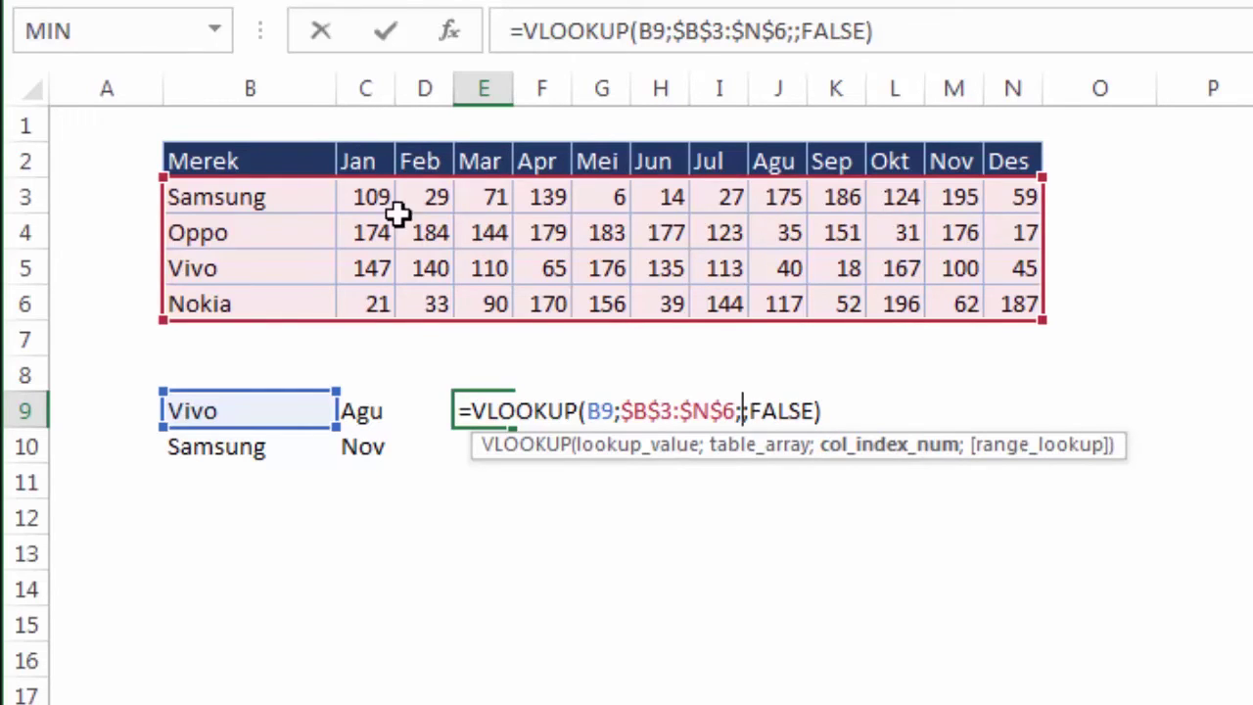
{"action": "left_click", "coordinate": [743, 409]}
{"action": "type", "text": "9"}
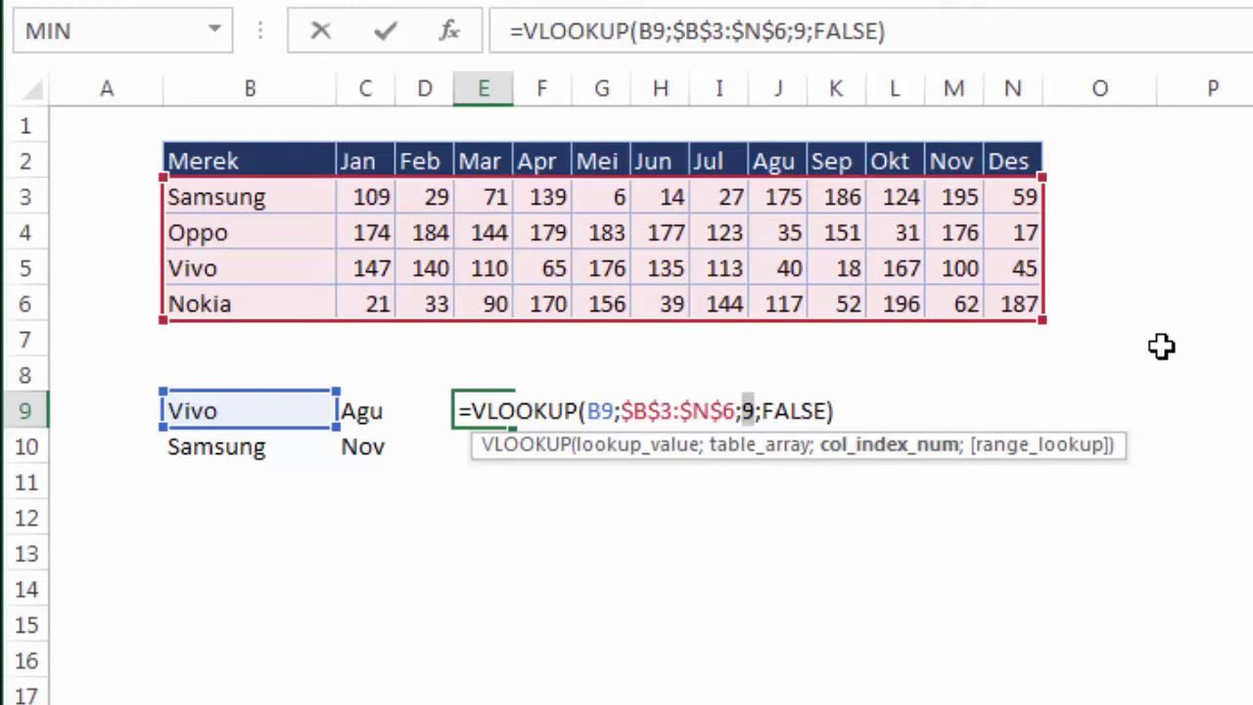
{"action": "key", "text": "BackSpace"}
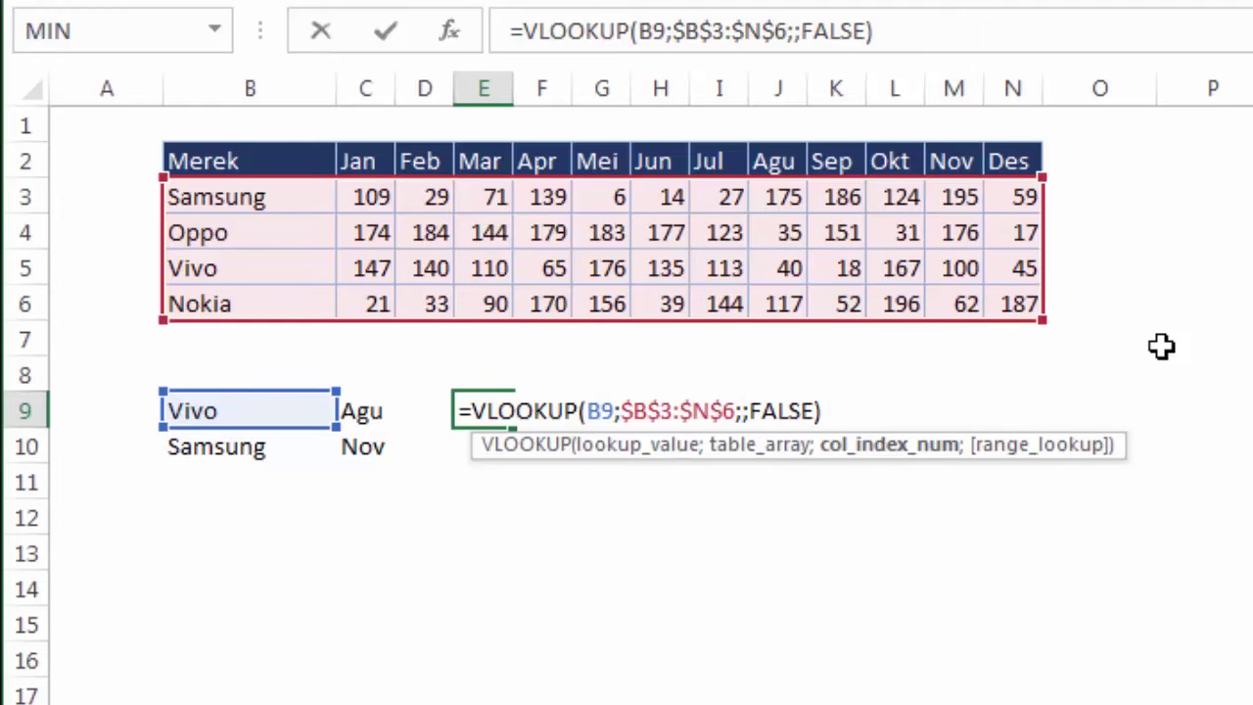
Nest MATCH(C9;$C$2:$N$2;0) as E9's column argument using the absolute month header row
{"action": "type", "text": "ma"}
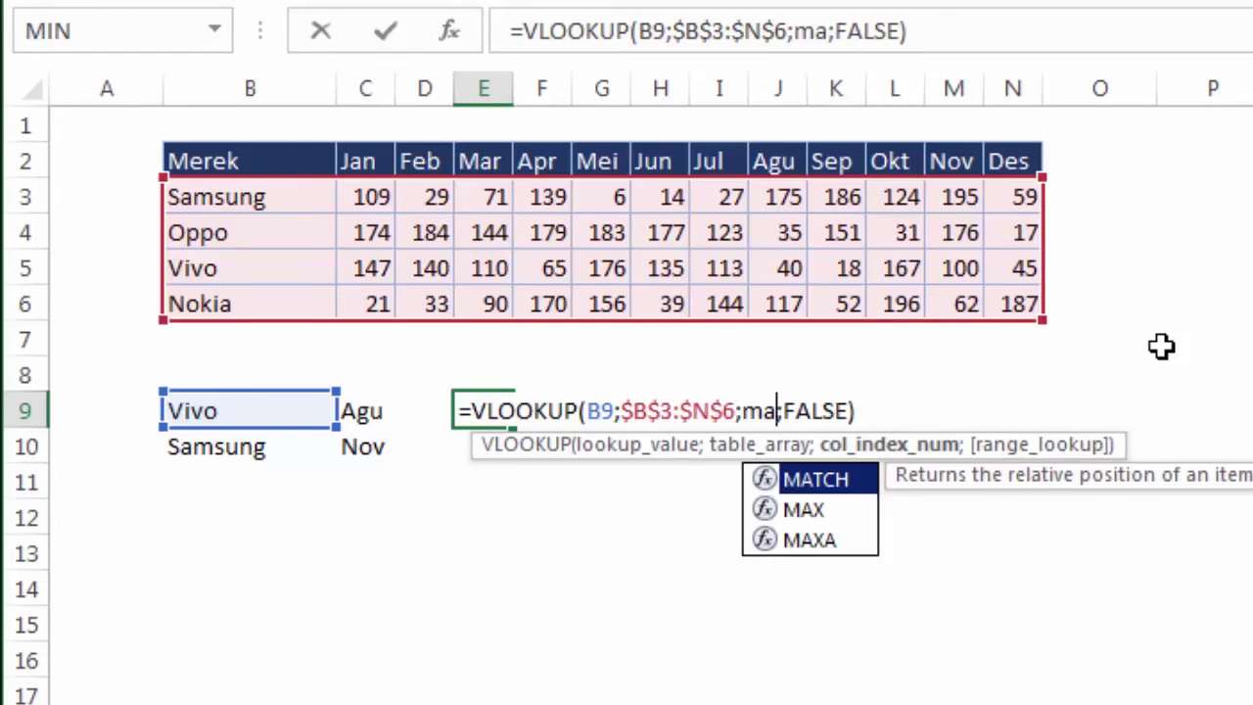
{"action": "key", "text": "Tab"}
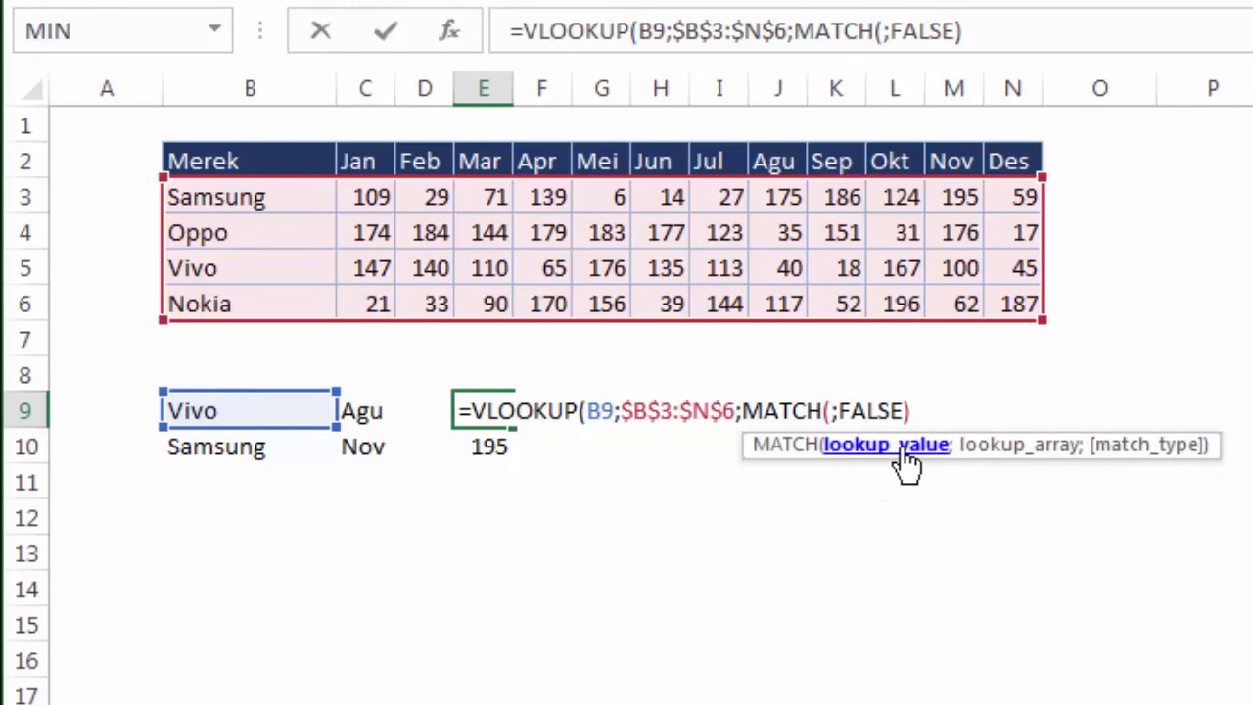
{"action": "left_click", "coordinate": [369, 413]}
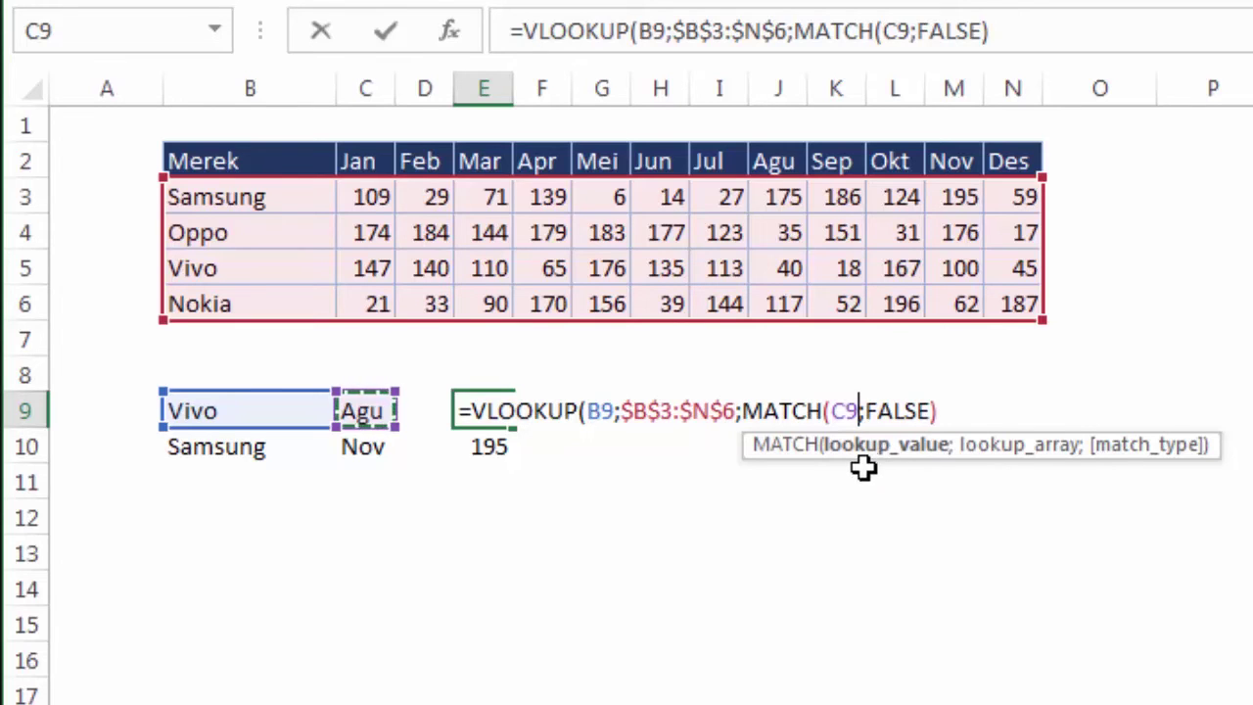
{"action": "type", "text": ";"}
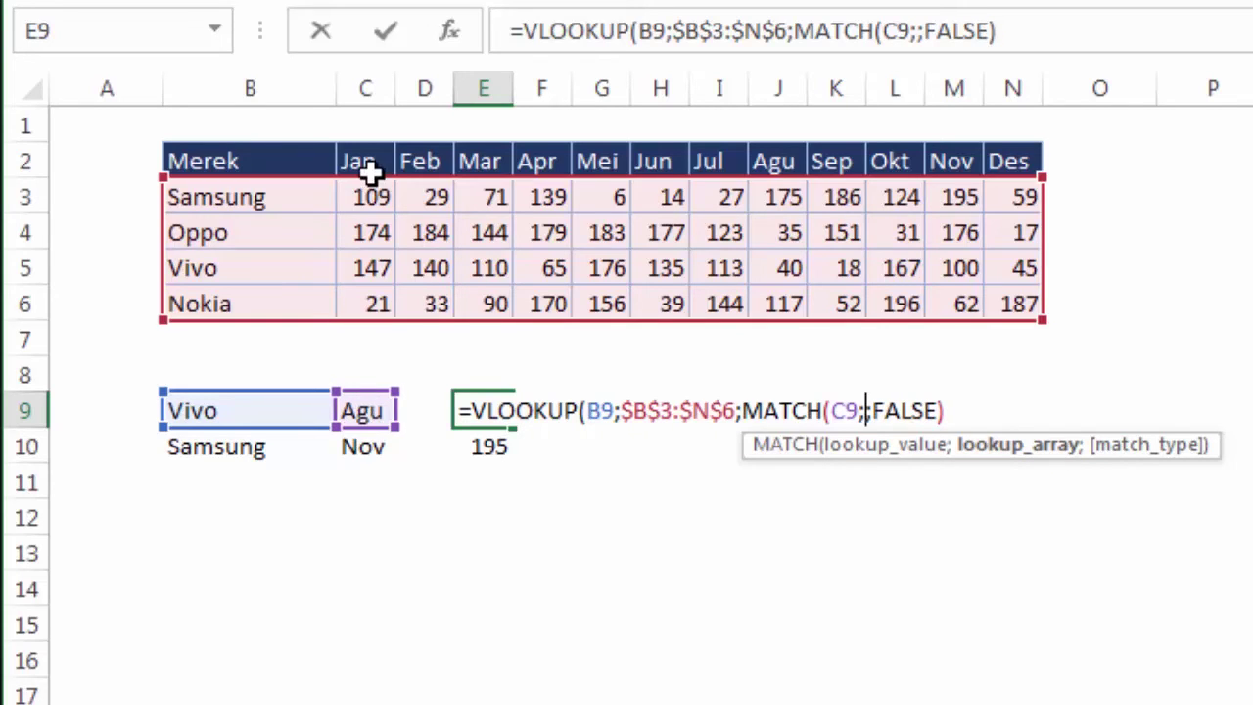
{"action": "mouse_move", "coordinate": [364, 162]}
{"action": "left_mouse_down"}
{"action": "mouse_move", "coordinate": [1014, 172]}
{"action": "mouse_move", "coordinate": [1021, 160]}
{"action": "left_mouse_up"}
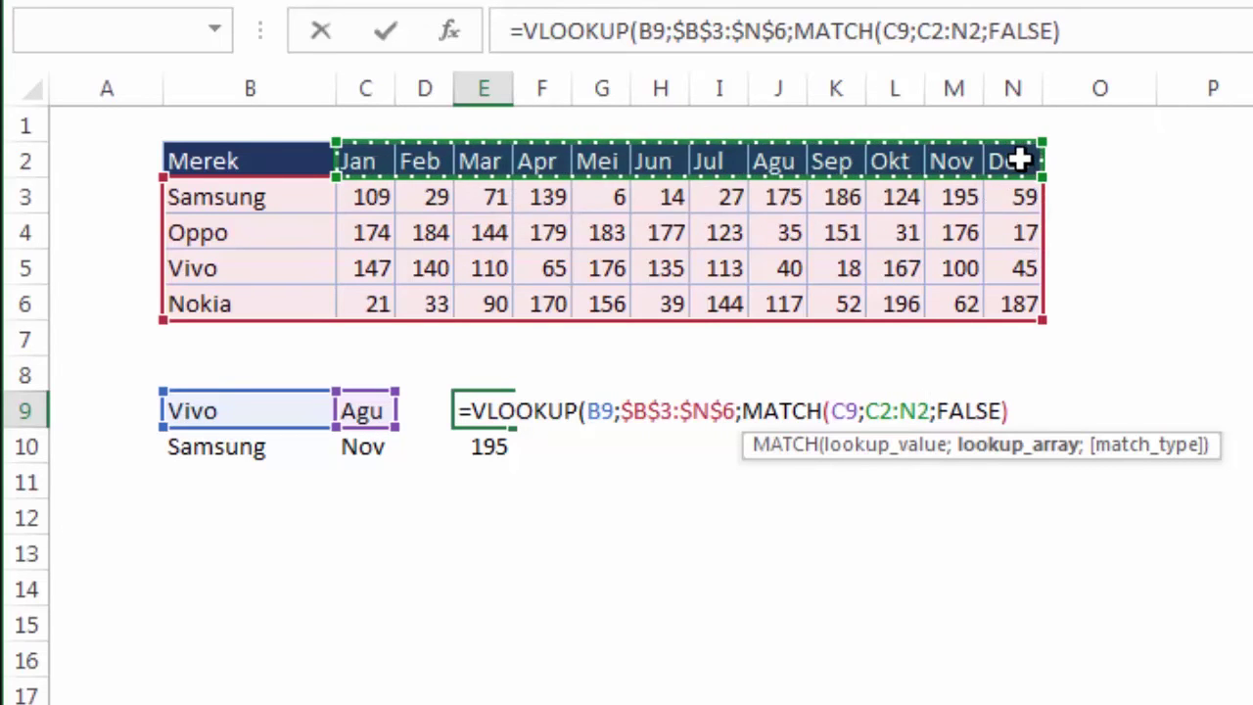
{"action": "key", "text": "F4"}
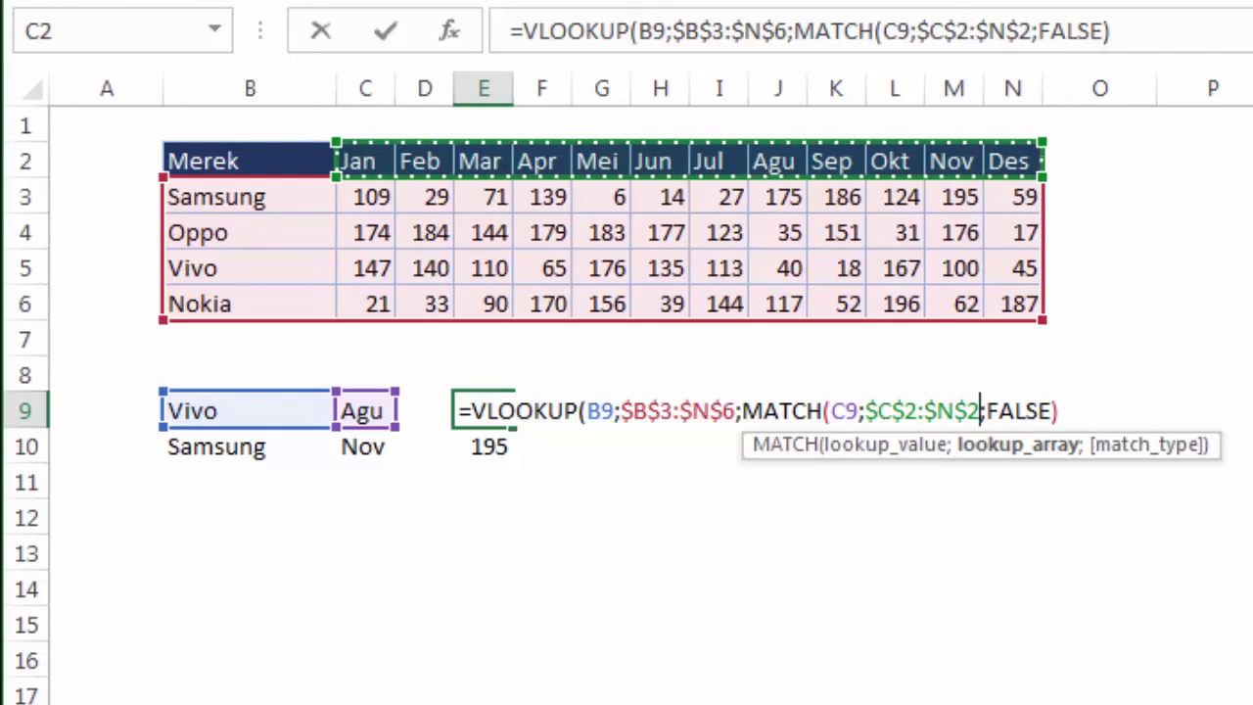
{"action": "type", "text": ";"}
{"action": "key", "text": "Down"}
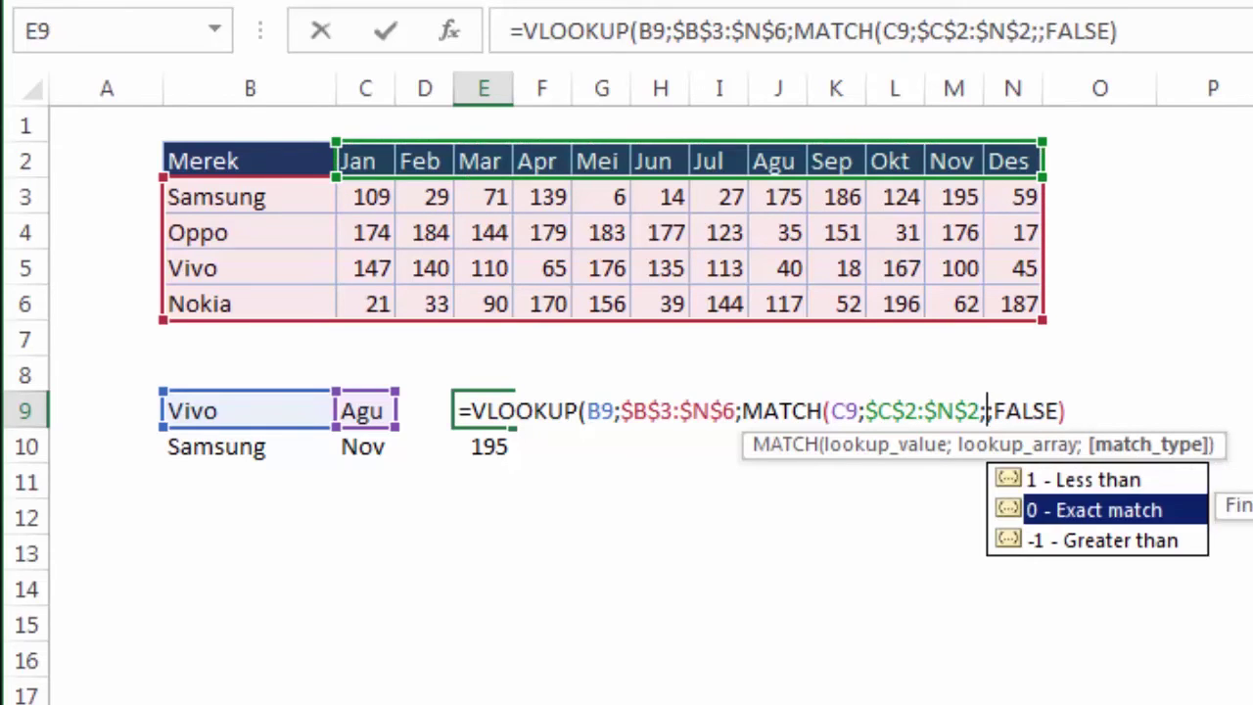
{"action": "key", "text": "Tab"}
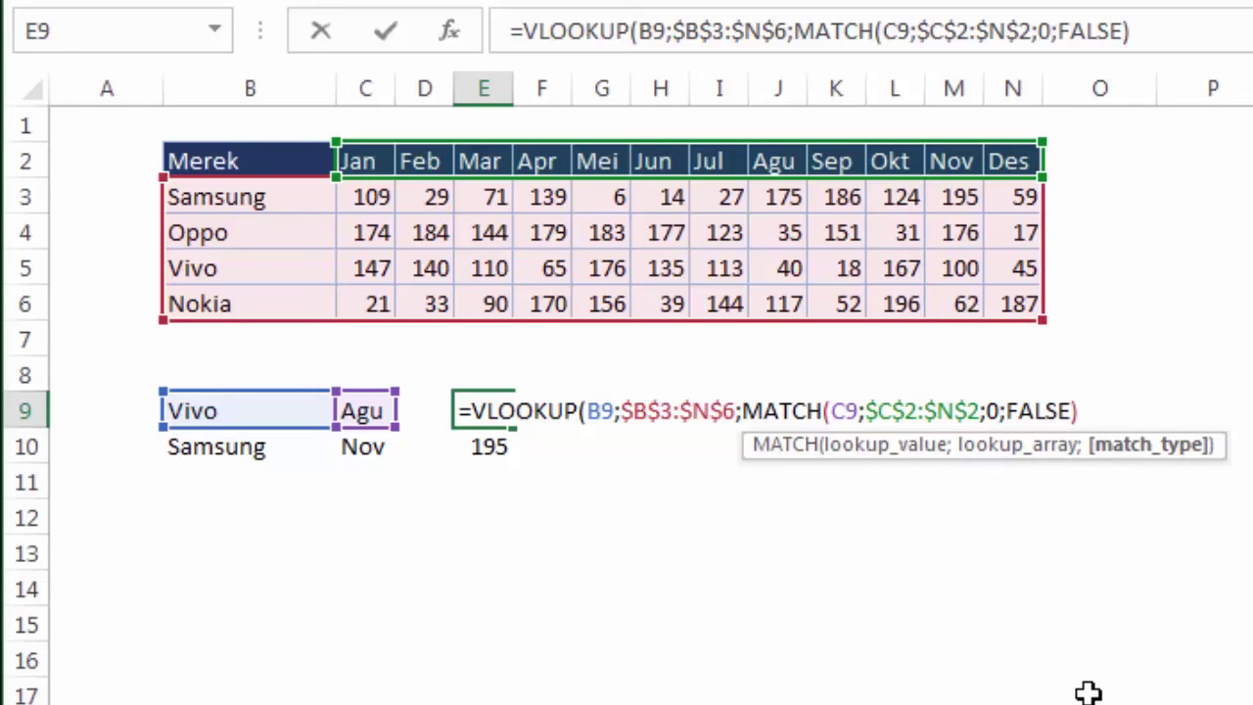
Close the MATCH function with a parenthesis after its 0 argument
{"action": "type", "text": ")"}
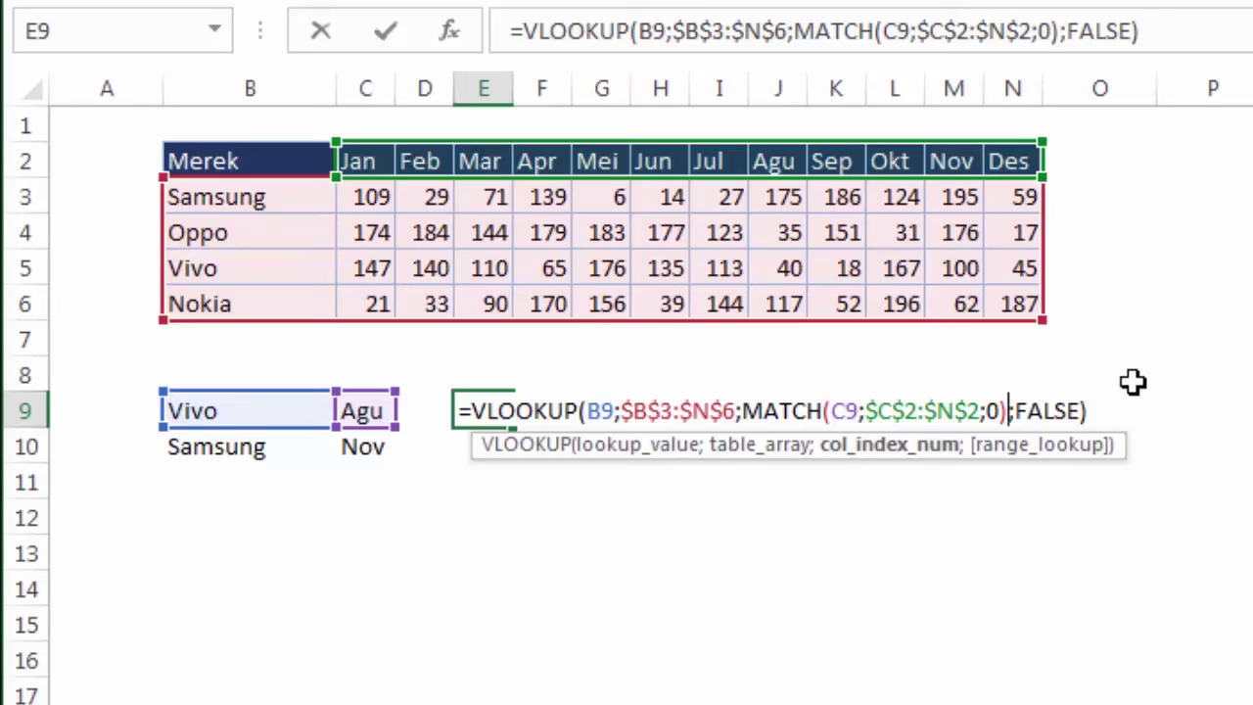
Add +1 to the MATCH result and confirm E9 returns Vivo's Agu sales of 40
{"action": "type", "text": "+1"}
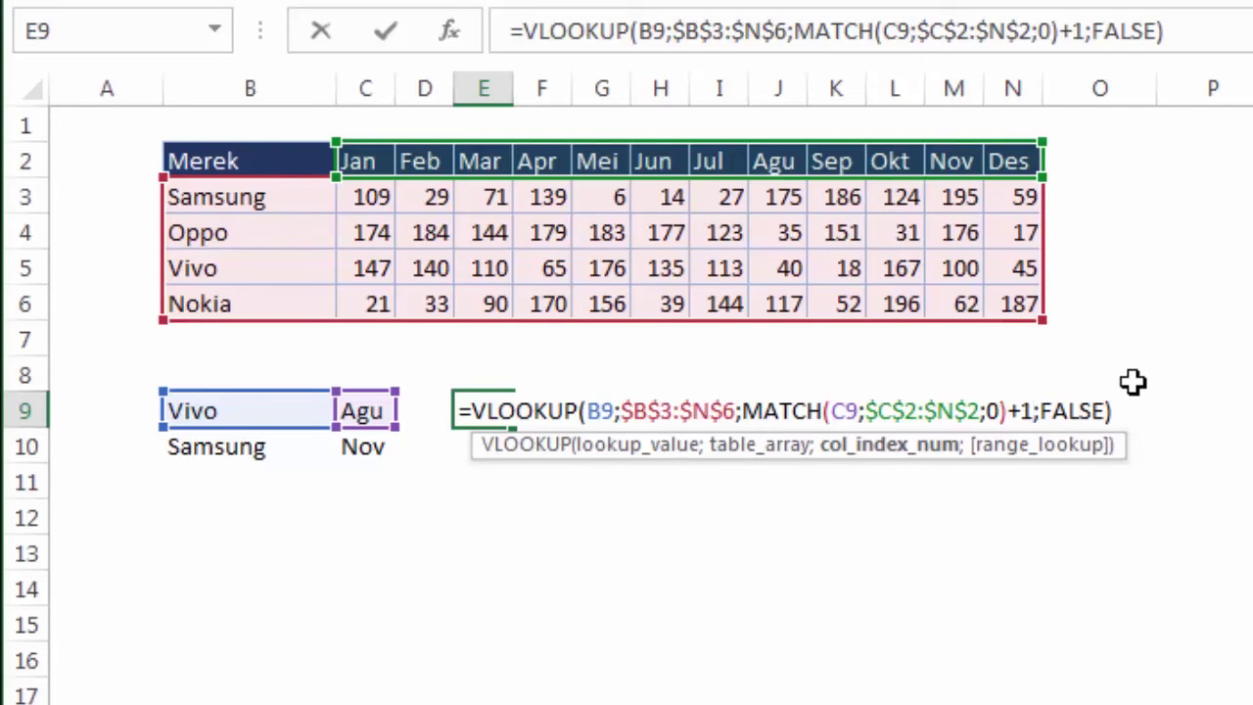
{"action": "key", "text": "Return"}
{"action": "left_click", "coordinate": [506, 414]}
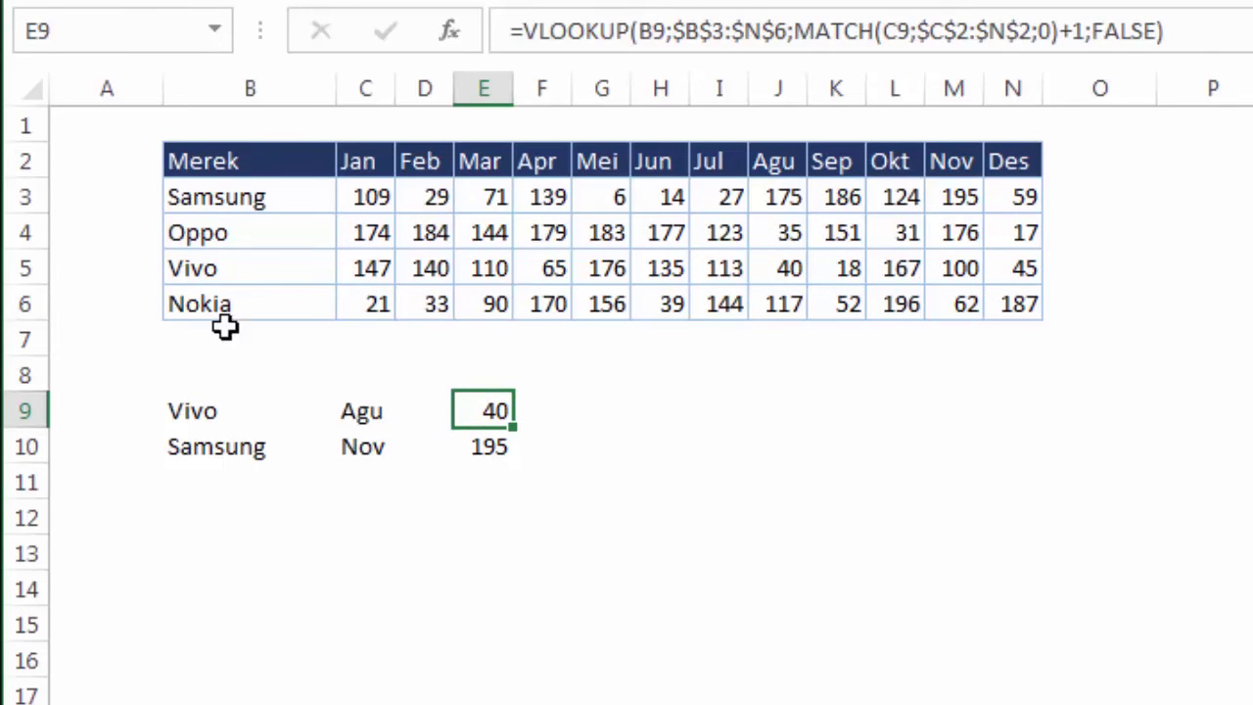
{"action": "left_click_drag", "start_coordinate": [243, 265], "coordinate": [783, 266]}
{"action": "left_click", "coordinate": [782, 266]}
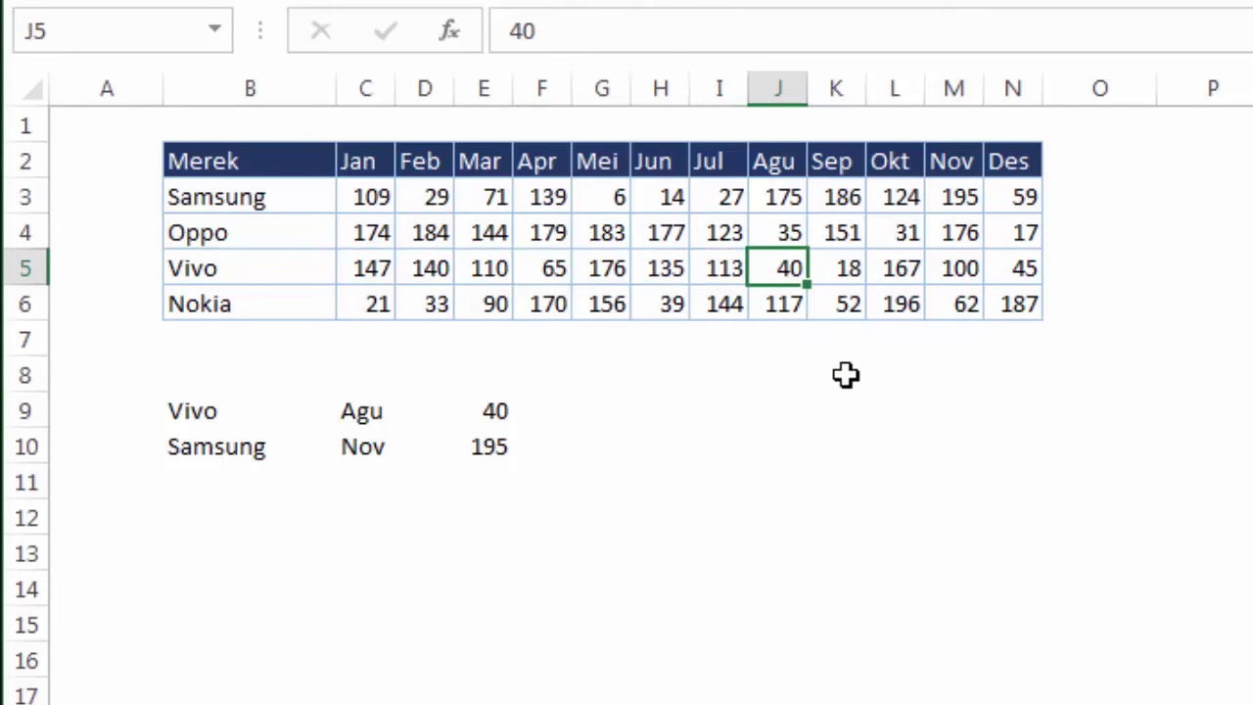
{"action": "left_click_drag", "start_coordinate": [503, 413], "coordinate": [538, 411]}
{"action": "left_click", "coordinate": [498, 411]}
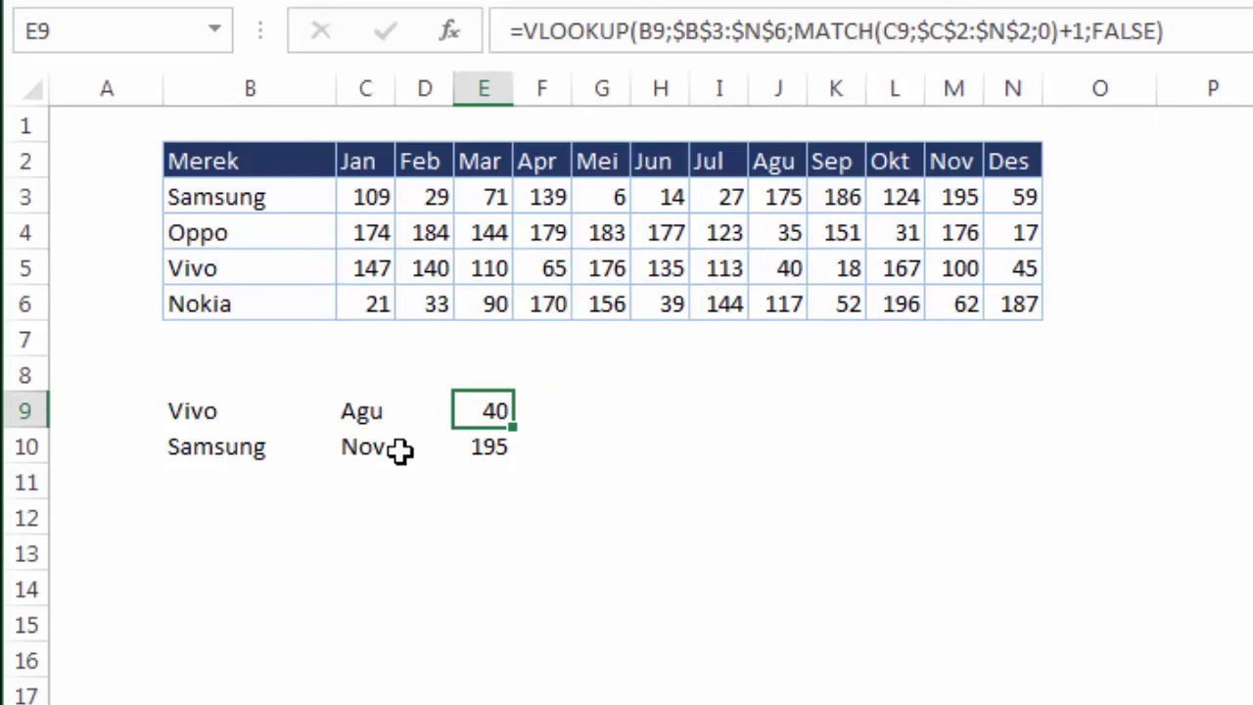
Fill E9's lookup formula down to E10 and confirm Samsung's Nov value of 195 in the table
{"action": "left_click_drag", "start_coordinate": [514, 426], "coordinate": [515, 458]}
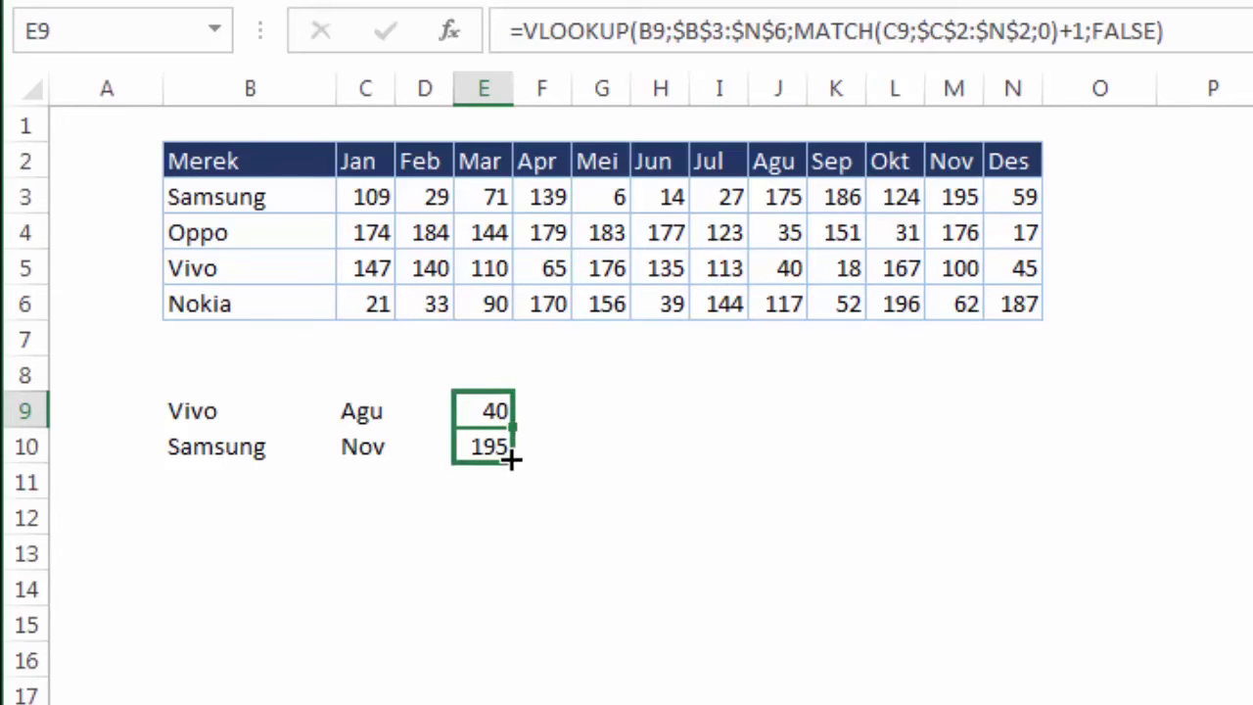
{"action": "left_click", "coordinate": [670, 447]}
{"action": "left_click", "coordinate": [489, 447]}
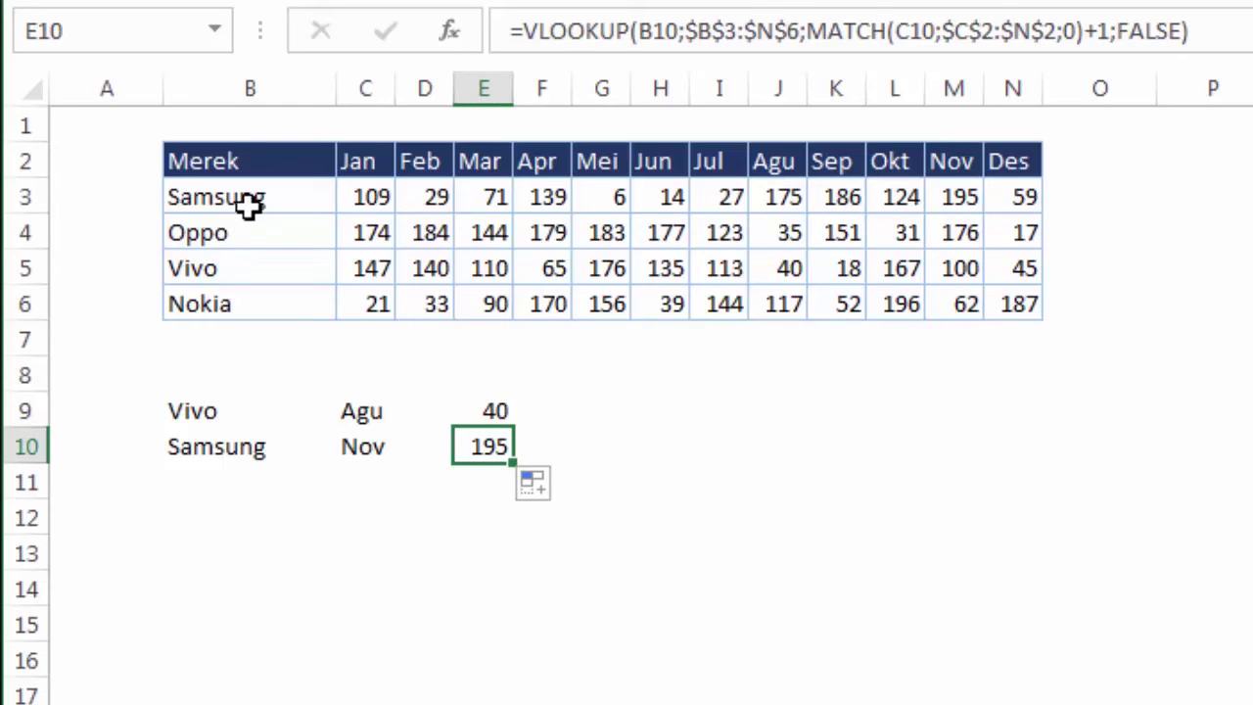
{"action": "left_click_drag", "start_coordinate": [247, 200], "coordinate": [950, 202]}
Change C9's month to Mar and confirm E9 returns Vivo's Mar figure of 110
{"action": "left_click", "coordinate": [954, 200]}
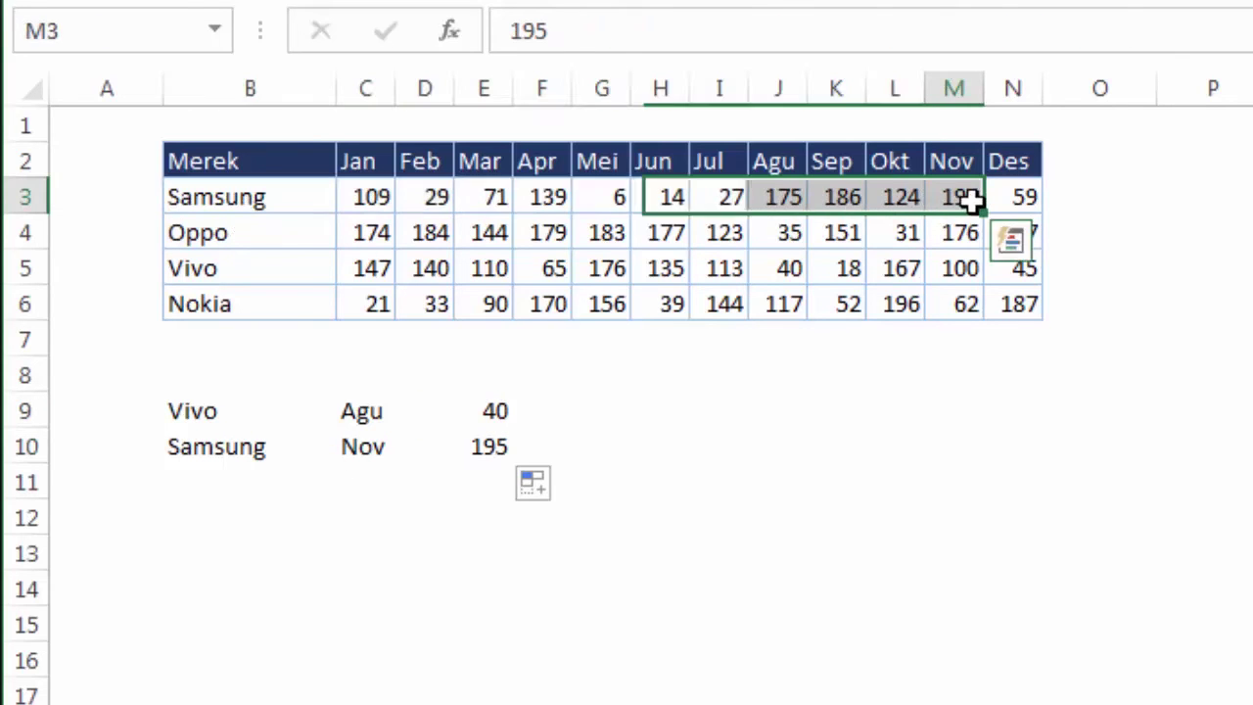
{"action": "left_click", "coordinate": [389, 445]}
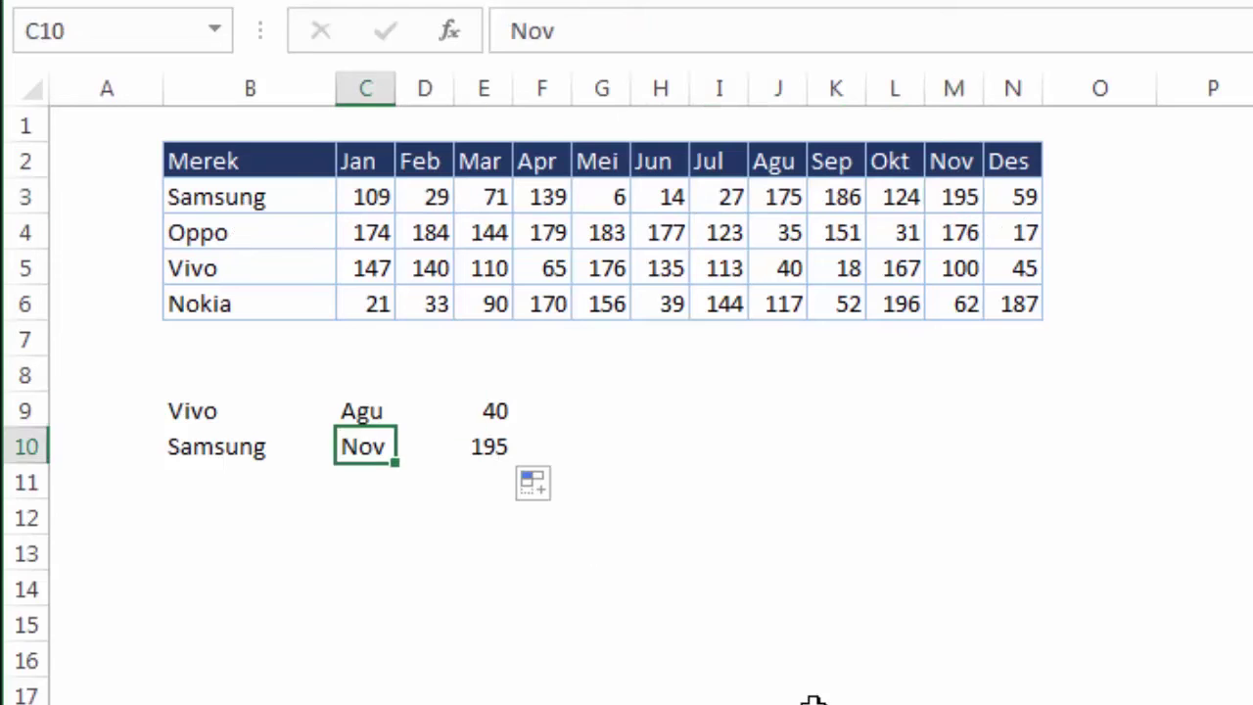
{"action": "left_click", "coordinate": [372, 411]}
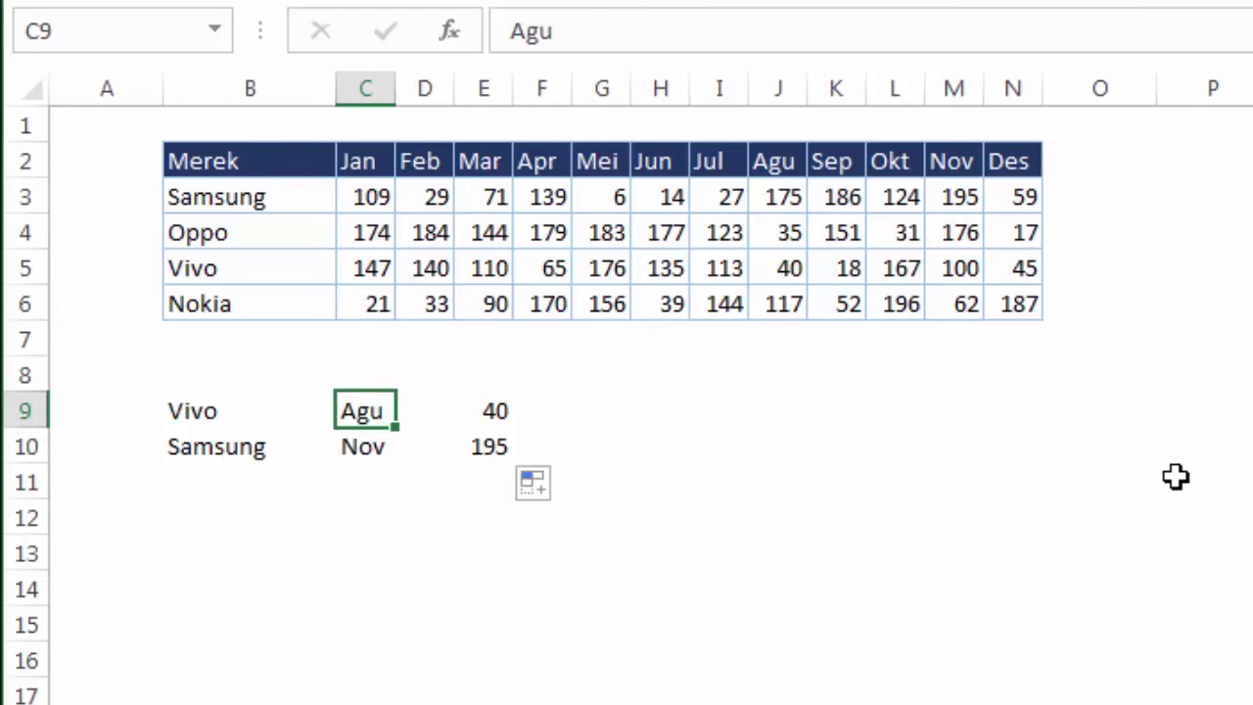
{"action": "type", "text": "Mar"}
{"action": "key", "text": "Return"}
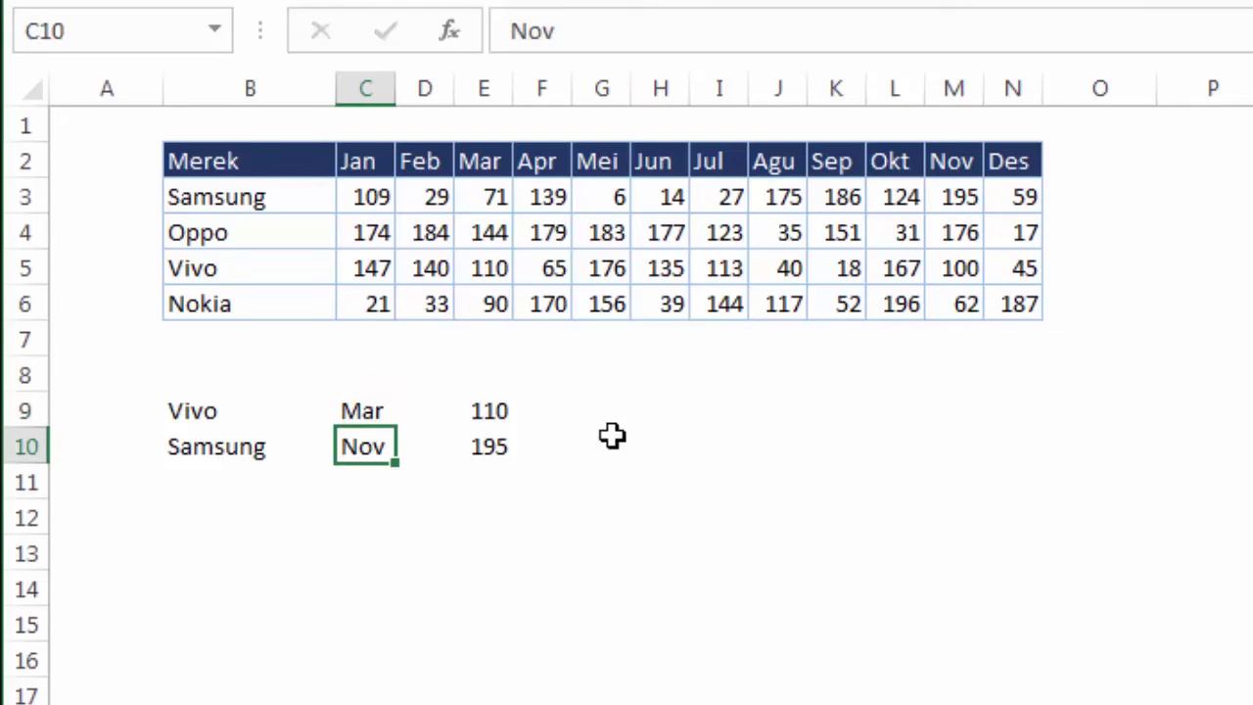
{"action": "left_click", "coordinate": [490, 415]}
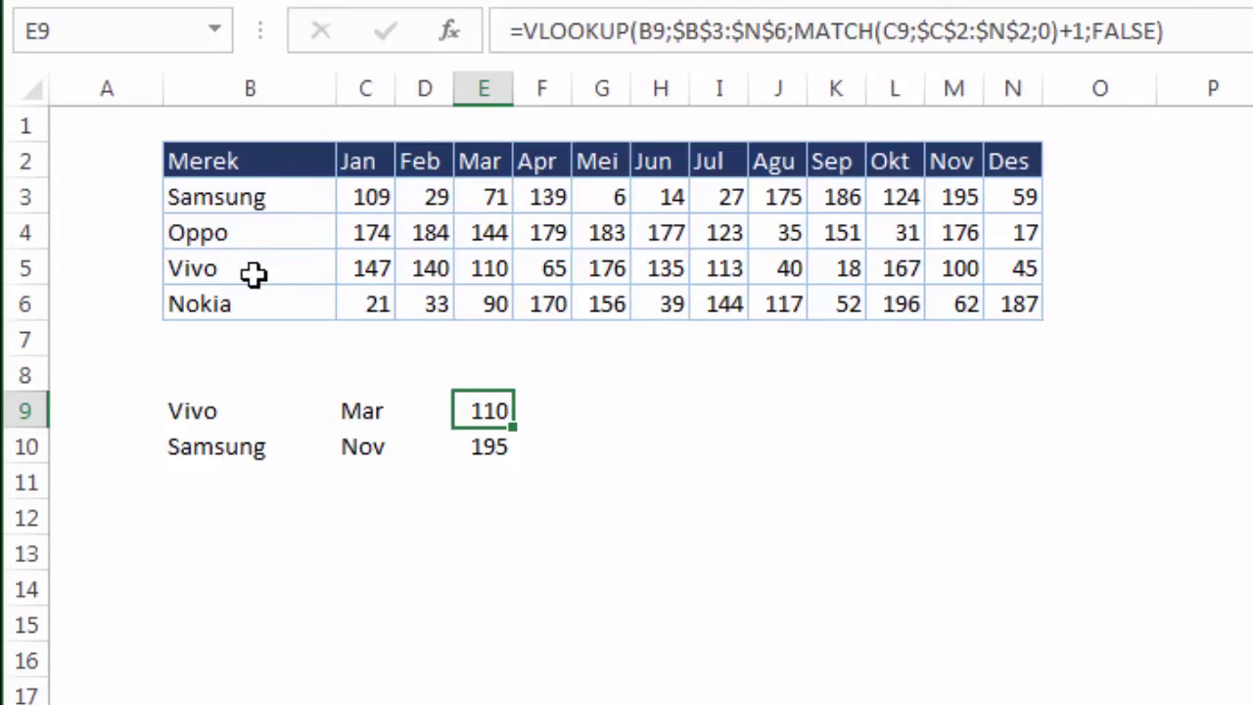
{"action": "left_click", "coordinate": [492, 267]}
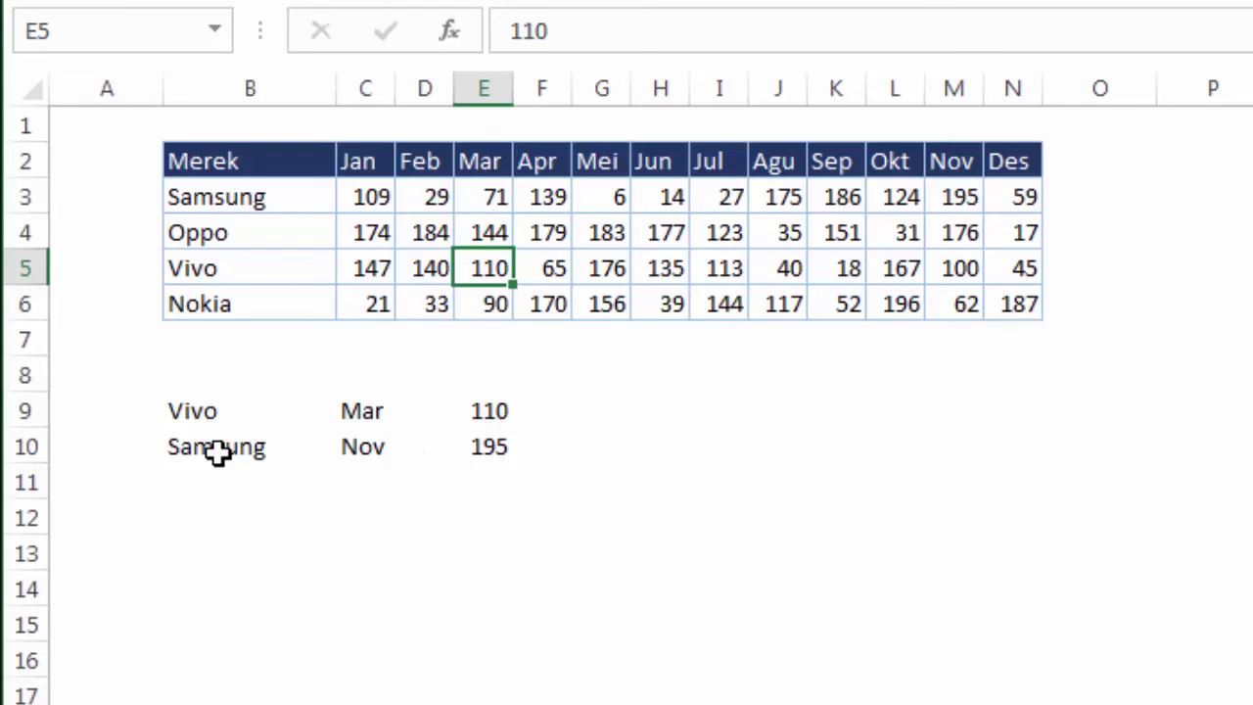
Enter Nokia in B10 and Jan in C10, so E10 returns 21
{"action": "left_click", "coordinate": [292, 452]}
{"action": "type", "text": "N"}
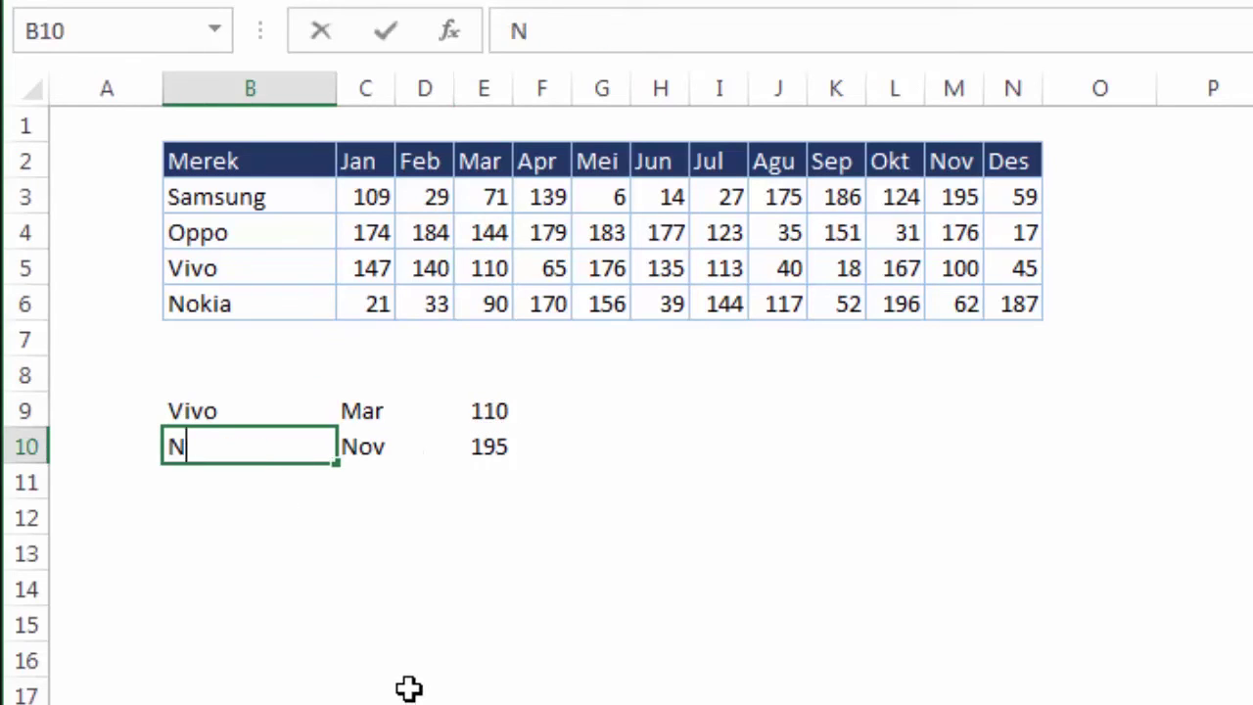
{"action": "type", "text": "okia"}
{"action": "key", "text": "Return"}
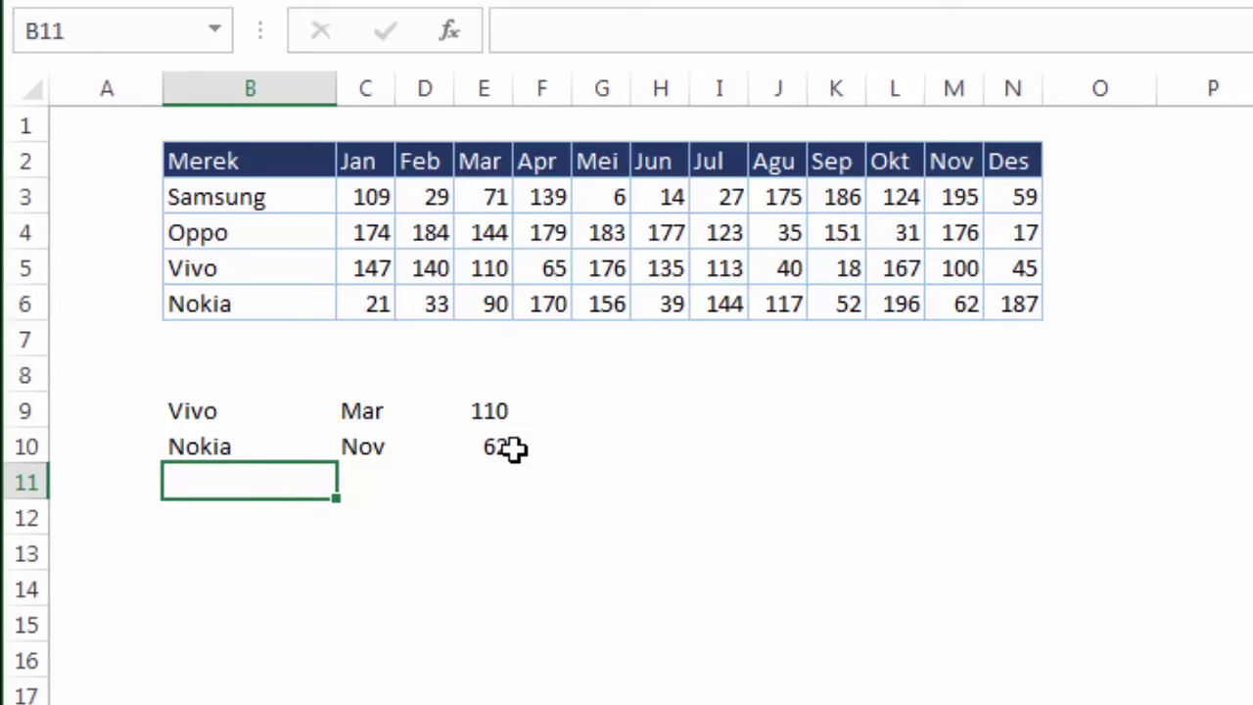
{"action": "left_click_drag", "start_coordinate": [329, 310], "coordinate": [973, 305]}
{"action": "left_click", "coordinate": [969, 305]}
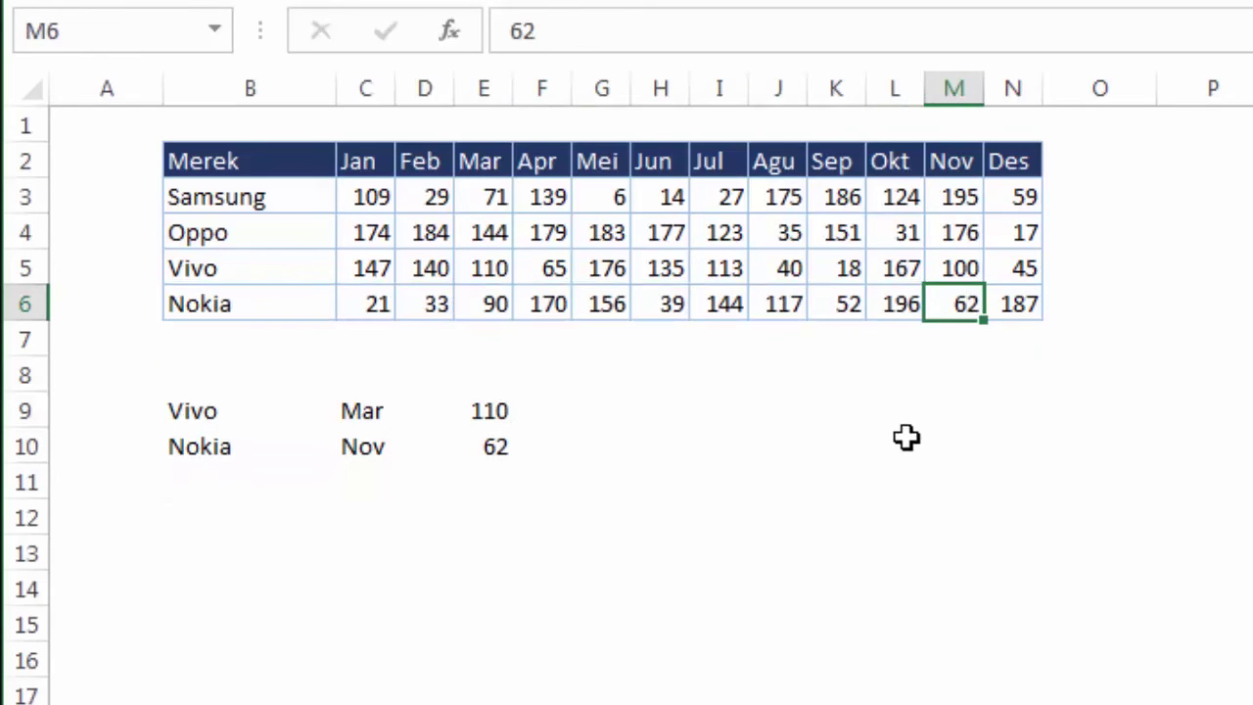
{"action": "left_click", "coordinate": [384, 447]}
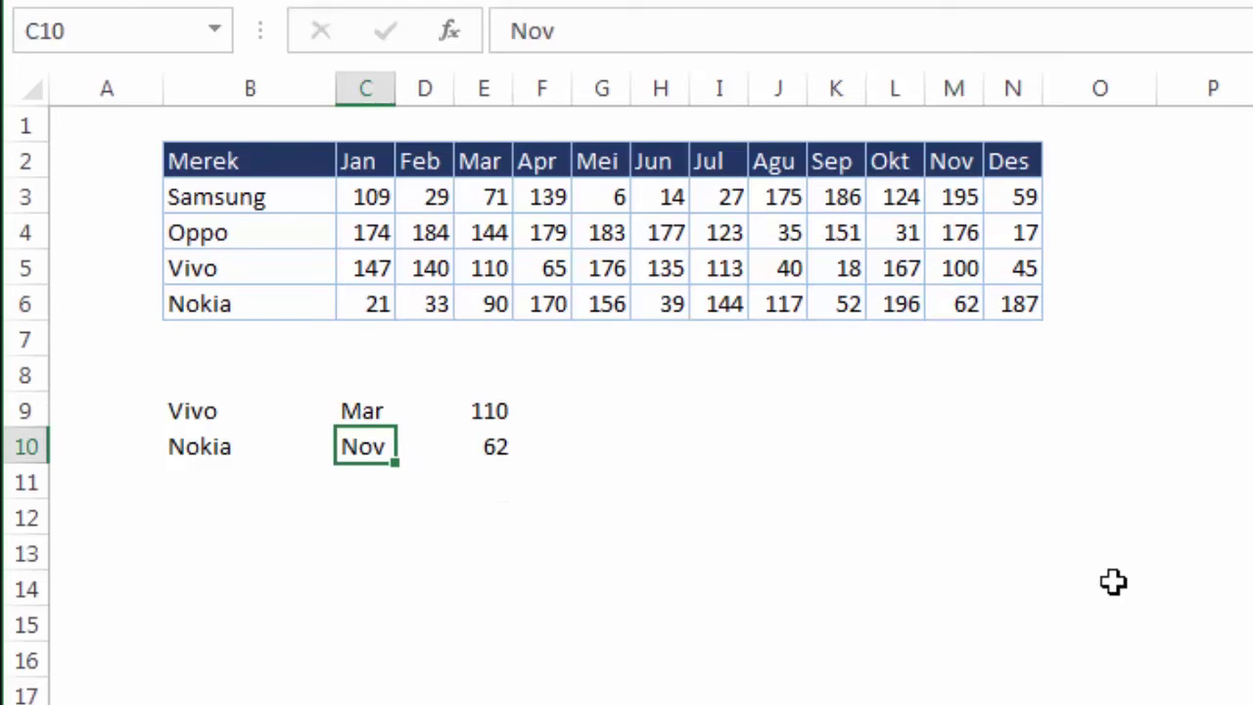
{"action": "type", "text": "Jan"}
{"action": "key", "text": "Return"}
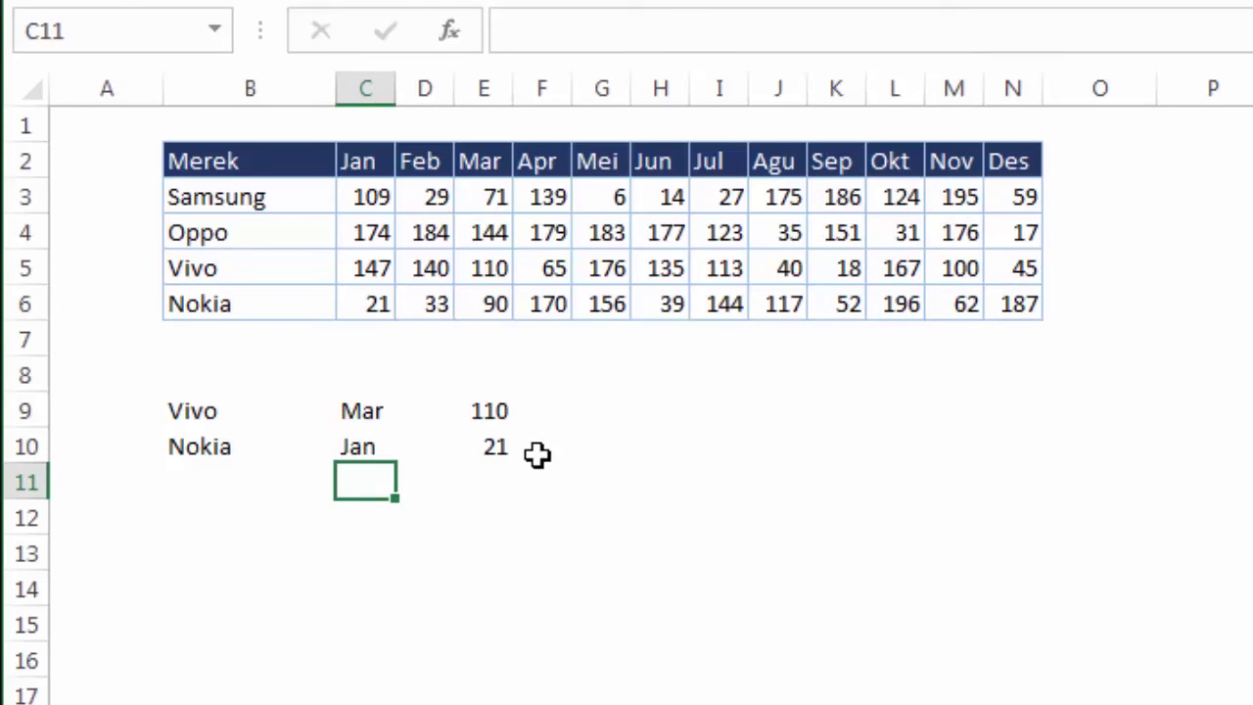
{"action": "left_click", "coordinate": [490, 449]}
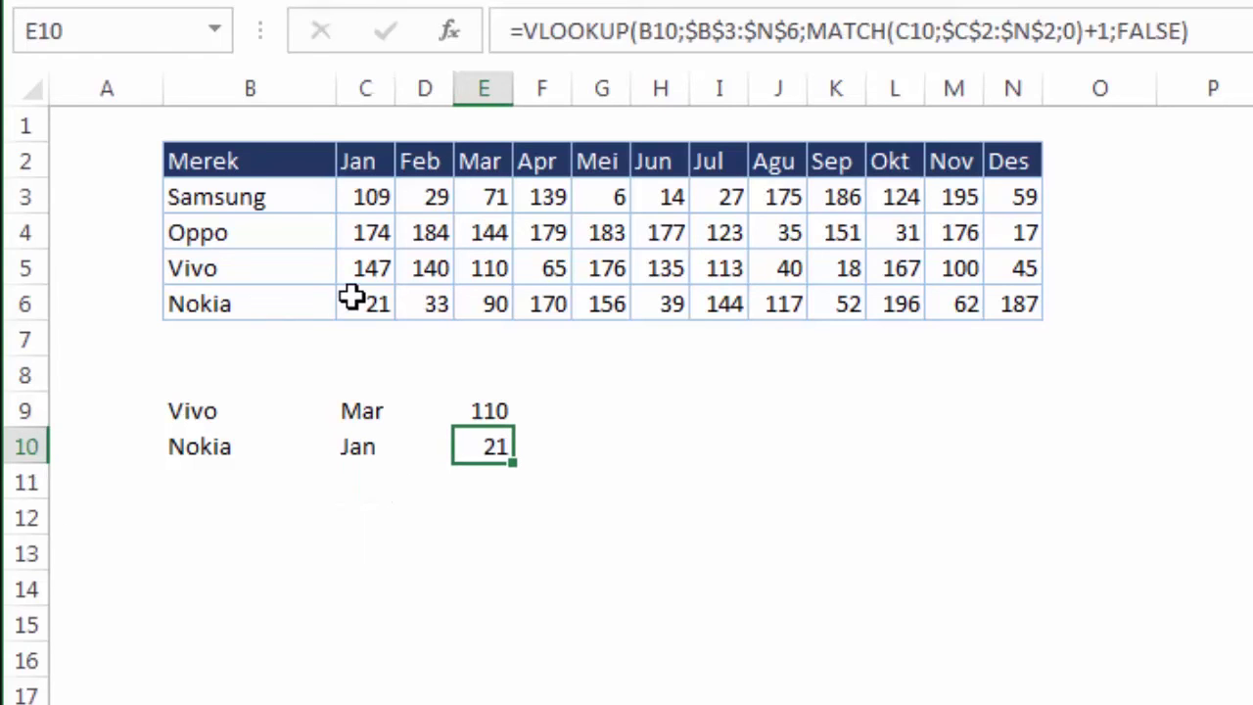
Compare the month inputs in C9 and C10 against the month headers in row 2
{"action": "left_click", "coordinate": [366, 447]}
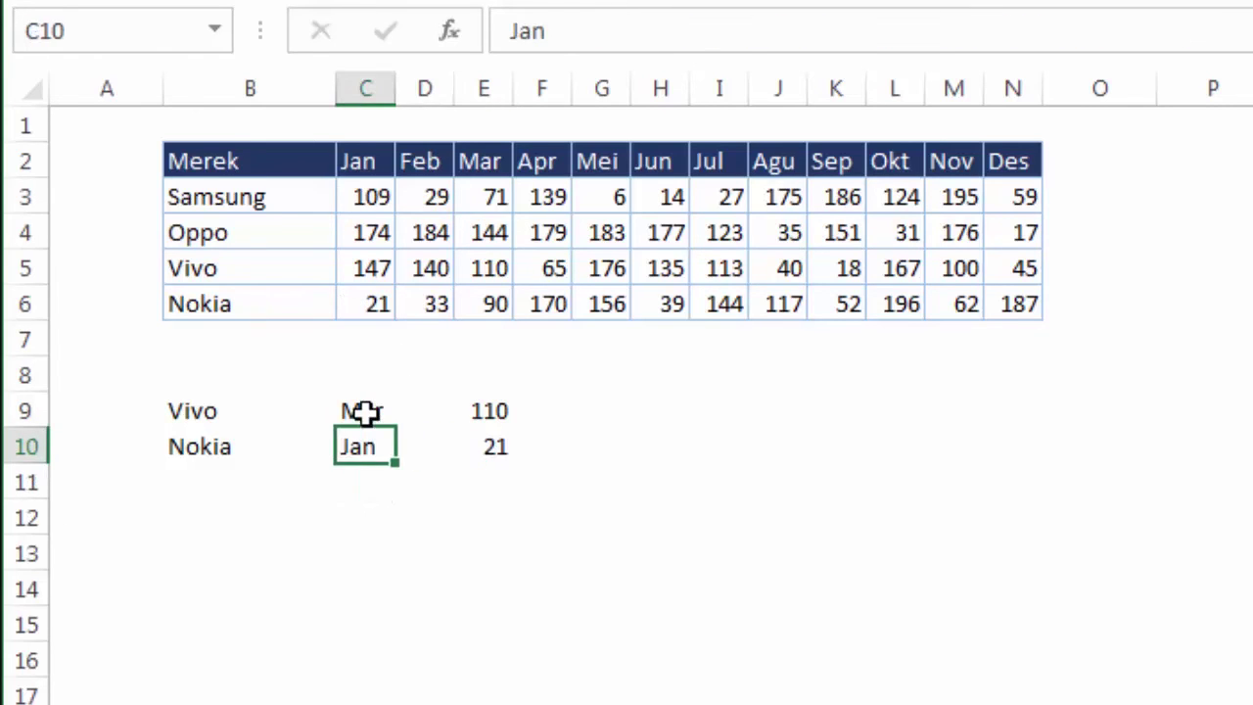
{"action": "left_click", "coordinate": [366, 411]}
{"action": "left_click", "coordinate": [366, 450]}
{"action": "left_click", "coordinate": [364, 162]}
{"action": "left_click", "coordinate": [423, 161]}
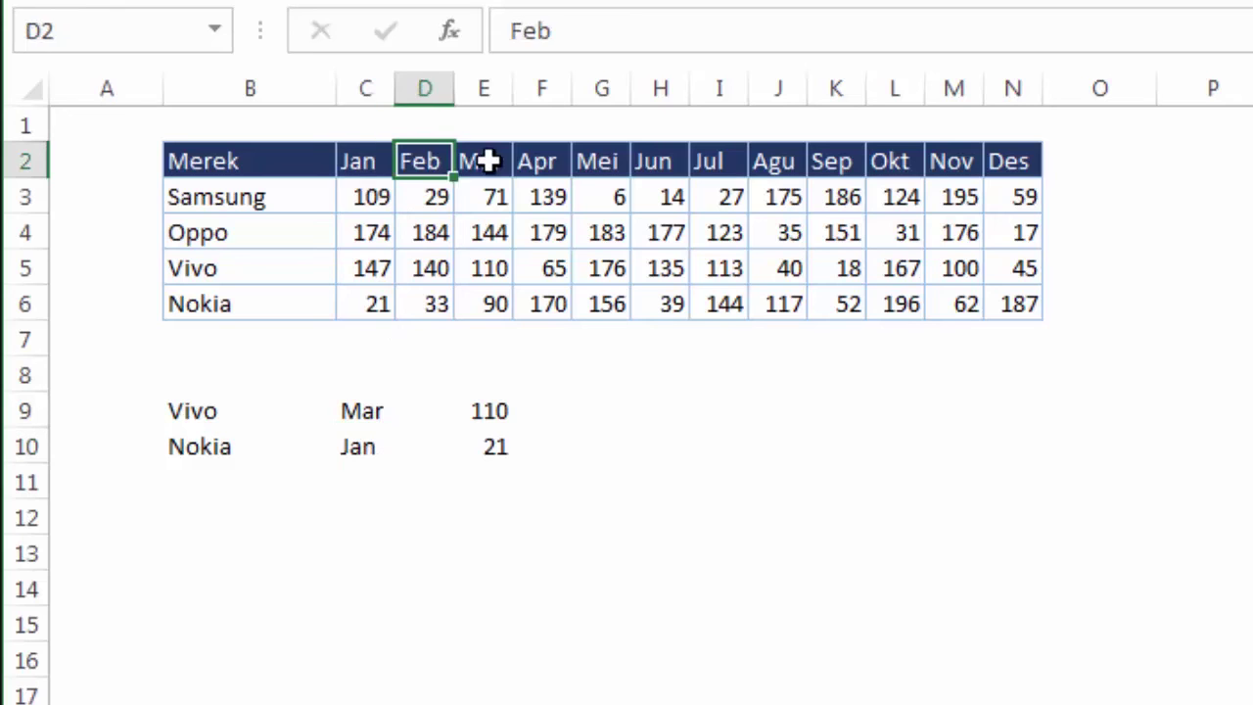
{"action": "left_click", "coordinate": [483, 161]}
{"action": "left_click", "coordinate": [601, 162]}
{"action": "left_click", "coordinate": [661, 162]}
{"action": "left_click", "coordinate": [778, 162]}
{"action": "left_click", "coordinate": [894, 161]}
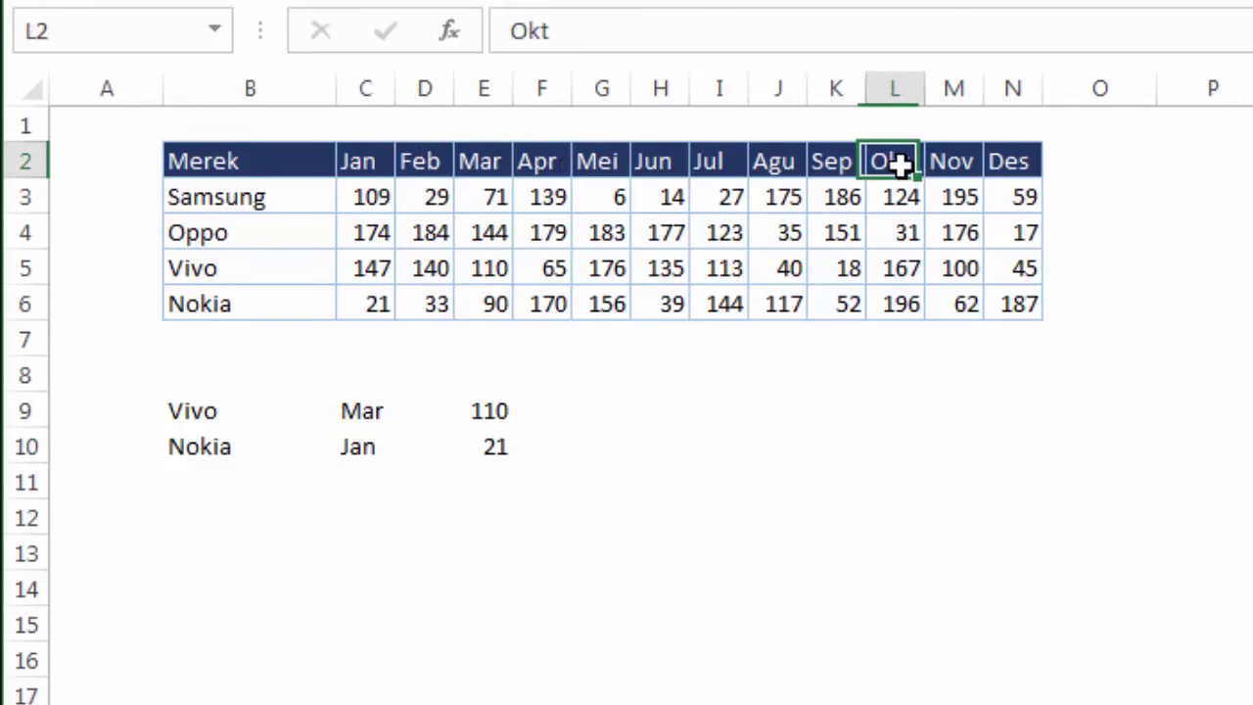
Change Vivo's month in C9 to Mart so the E9 lookup returns an error
{"action": "left_click", "coordinate": [366, 411]}
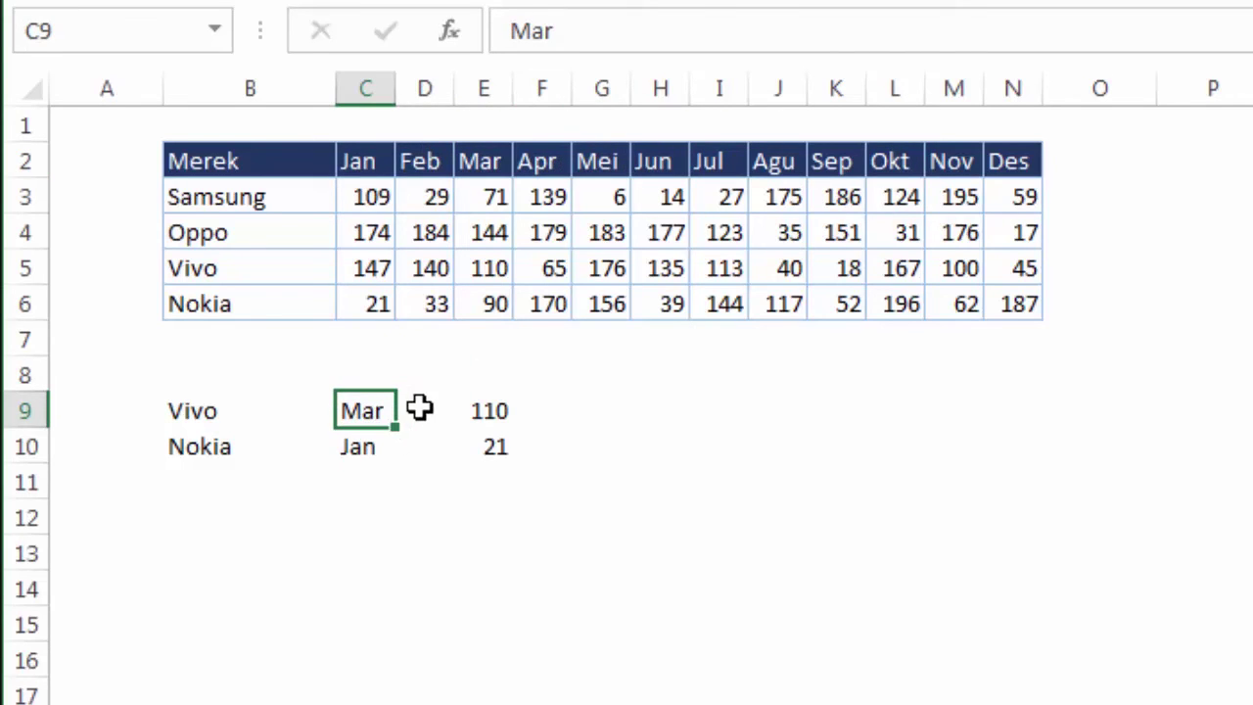
{"action": "double_click", "coordinate": [378, 411]}
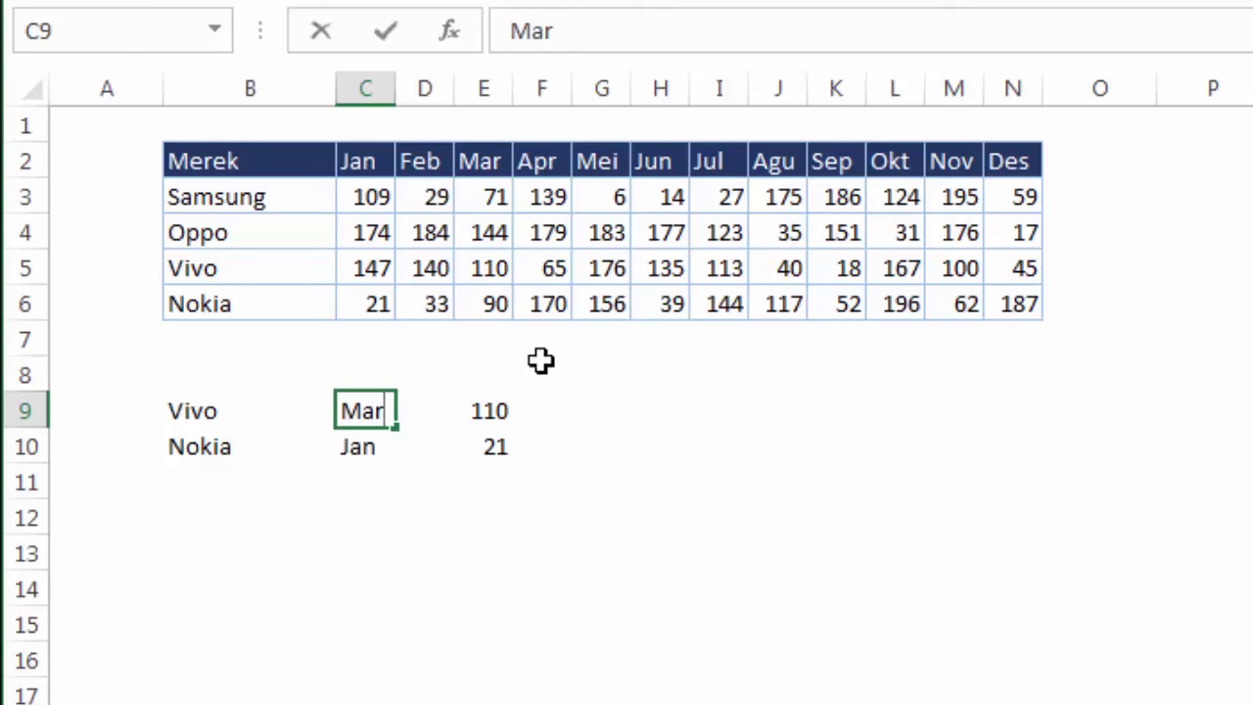
{"action": "key", "text": "Return"}
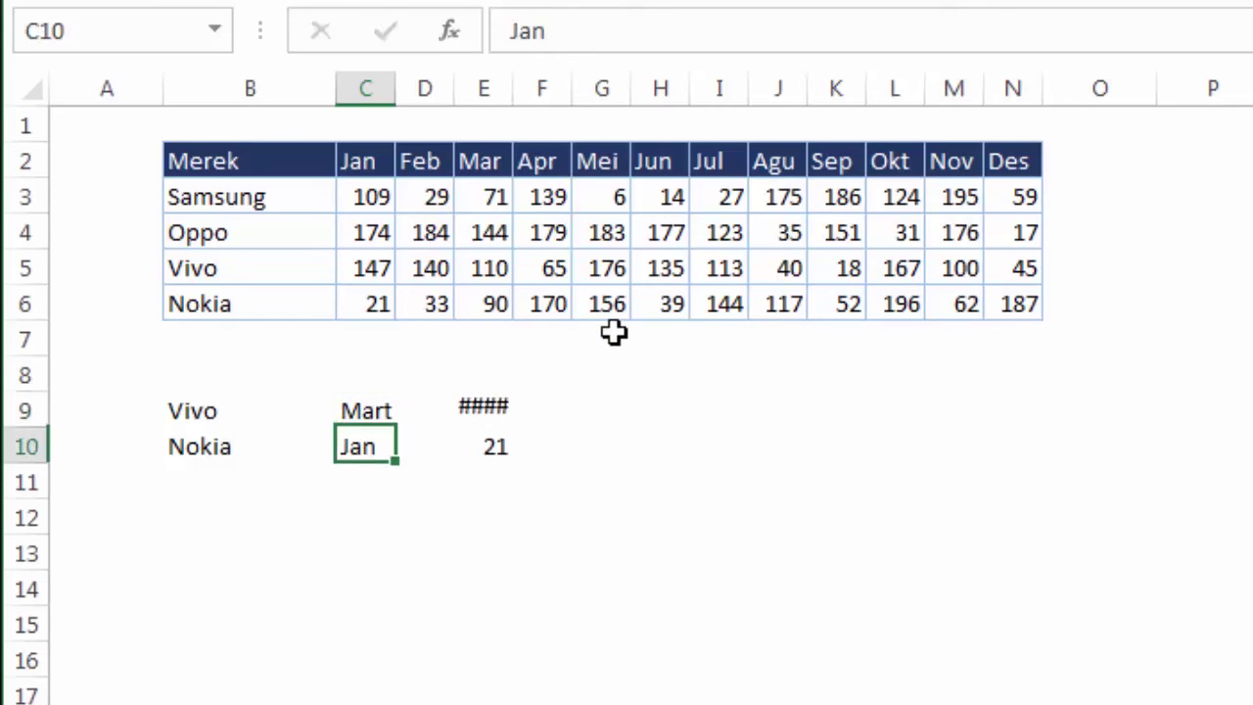
{"action": "left_click", "coordinate": [487, 405]}
{"action": "left_click", "coordinate": [537, 580]}
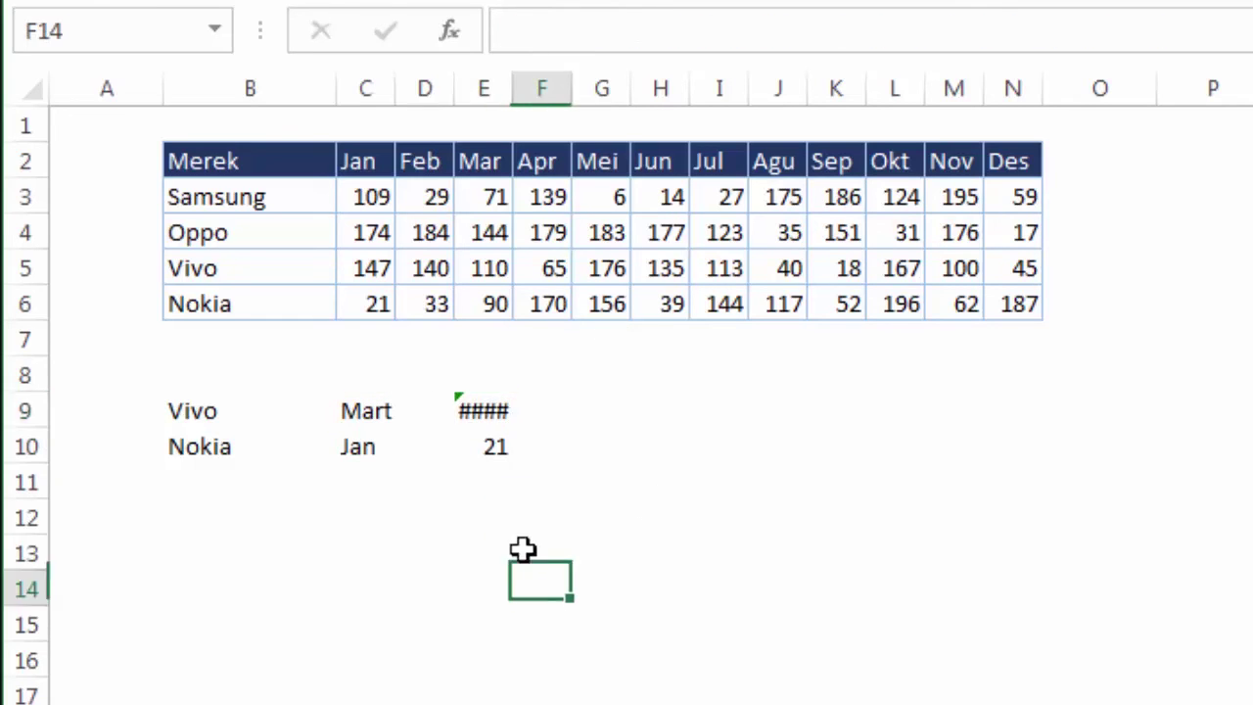
Rename the C2 header to Januari and widen column C to fit it
{"action": "left_click", "coordinate": [363, 160]}
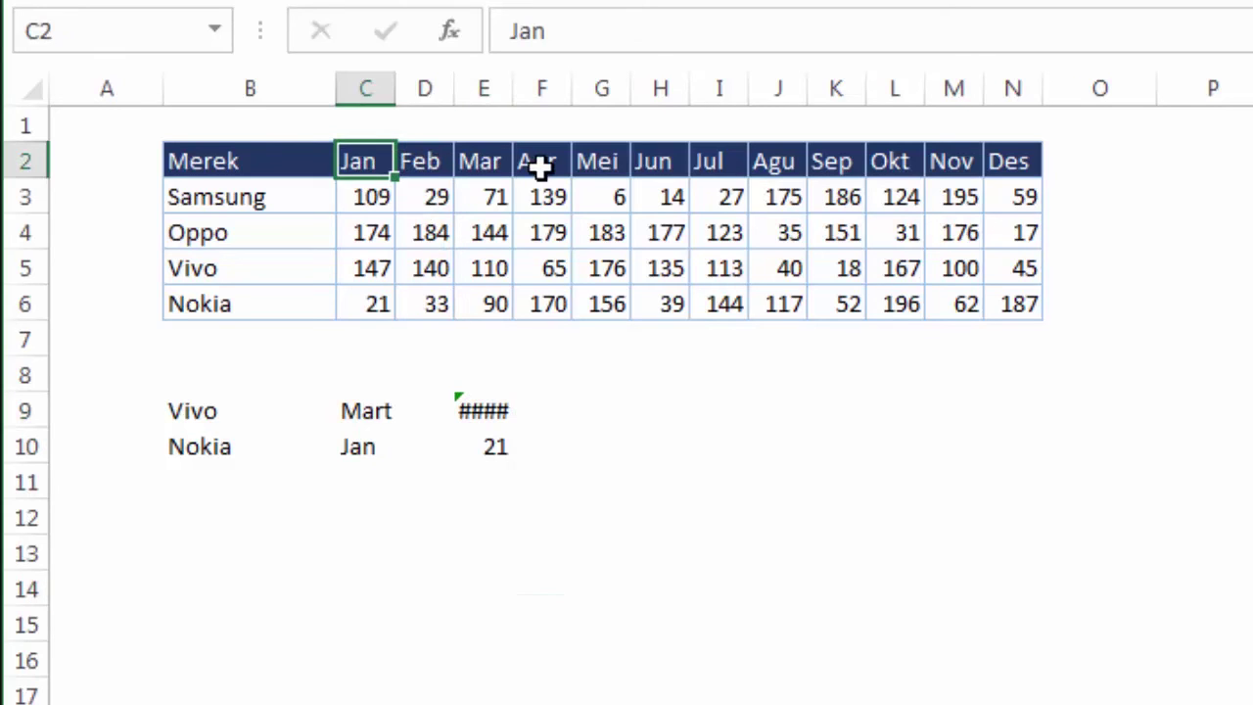
{"action": "type", "text": "J"}
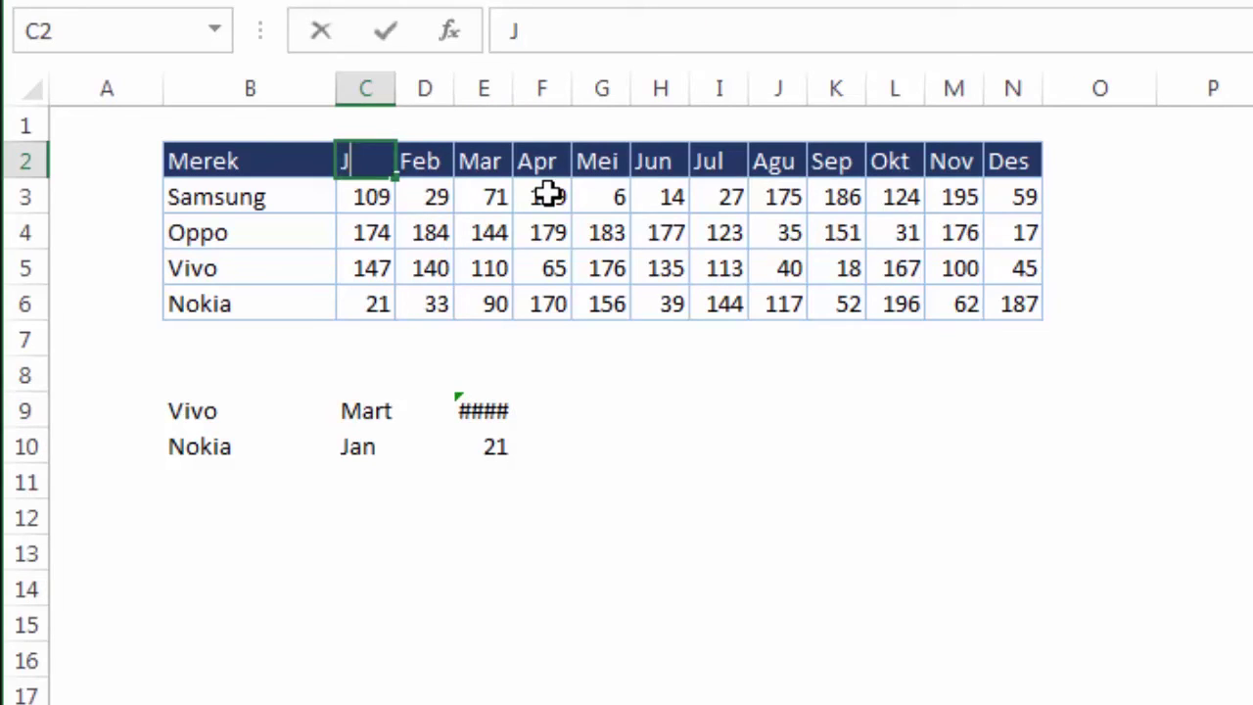
{"action": "type", "text": "anuari"}
{"action": "key", "text": "Return"}
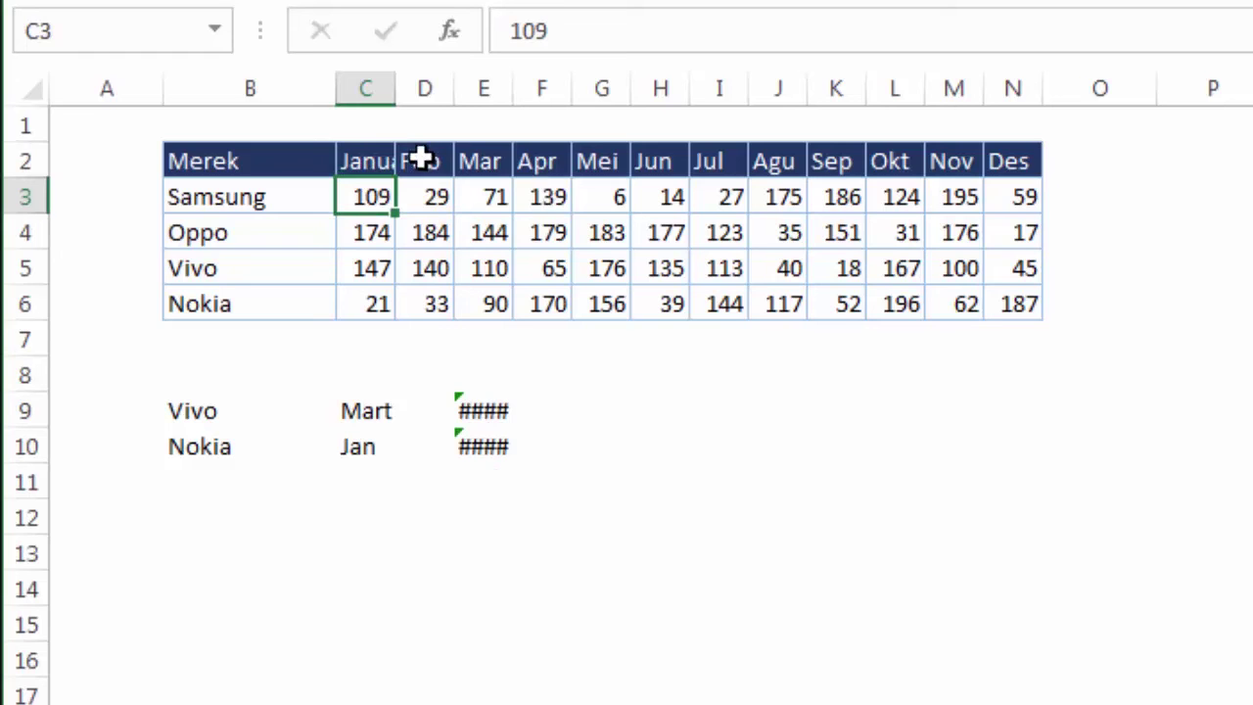
{"action": "left_click", "coordinate": [382, 155]}
{"action": "left_click_drag", "start_coordinate": [397, 90], "coordinate": [434, 96]}
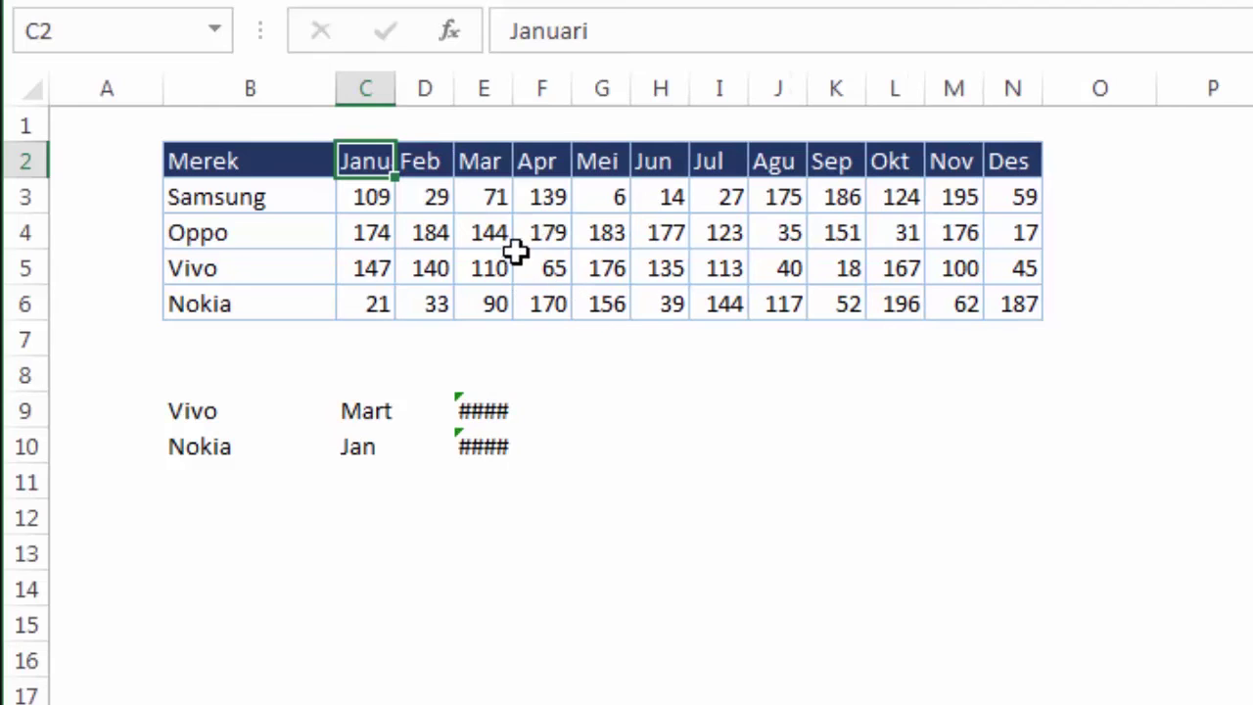
Trim C9 from Mart to Mar, so E9 returns 110 again
{"action": "left_click", "coordinate": [370, 410]}
{"action": "key", "text": "BackSpace"}
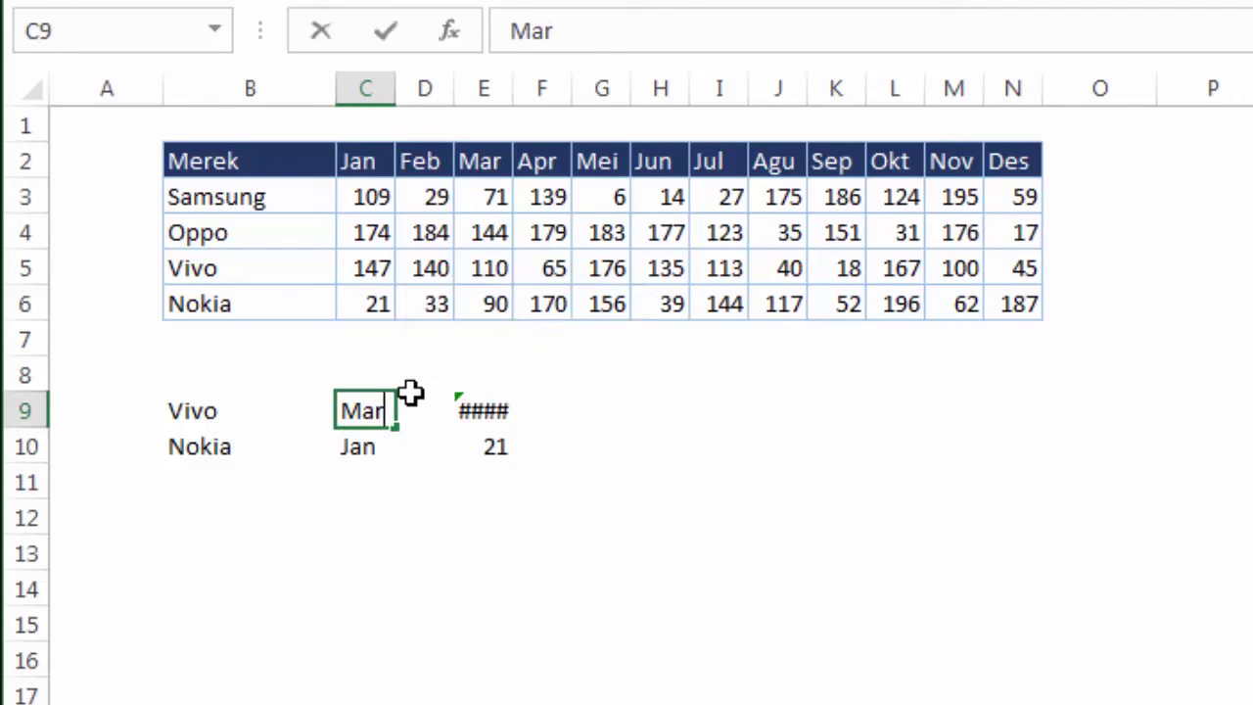
{"action": "key", "text": "Return"}
{"action": "left_click", "coordinate": [491, 415]}
{"action": "left_click", "coordinate": [381, 561]}
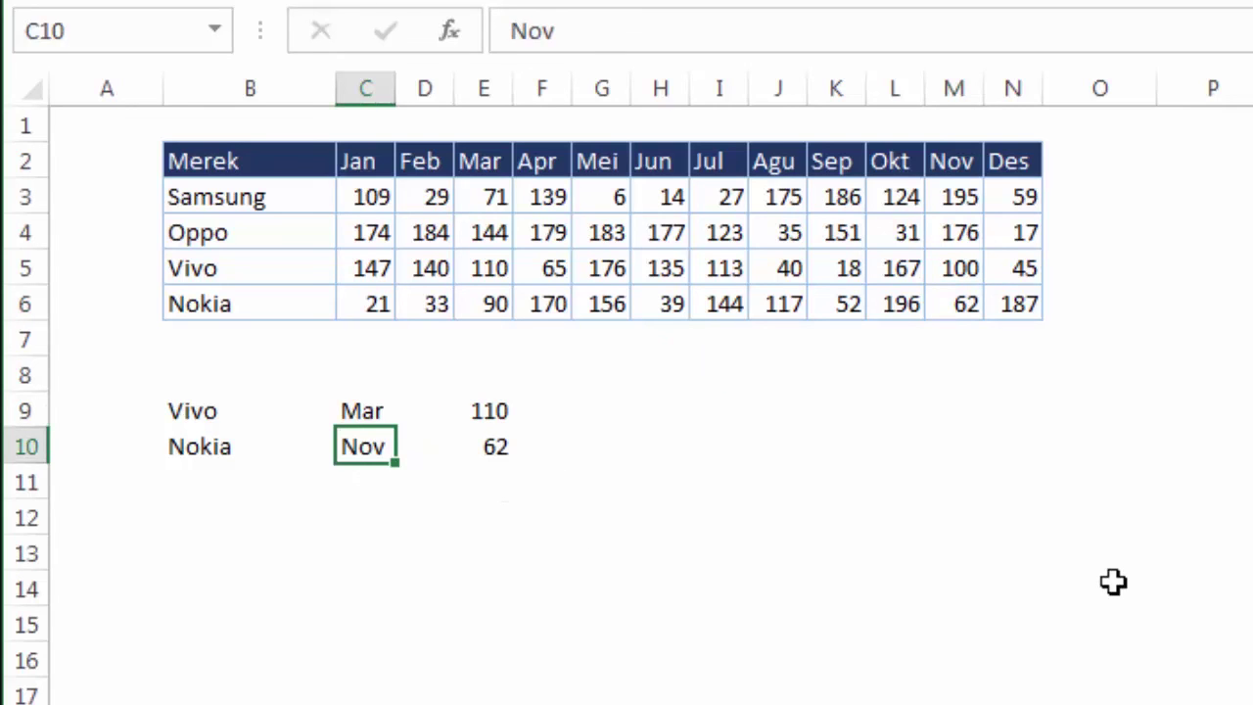
Enter Jan as Nokia's month in C10, so E10 returns 21
{"action": "type", "text": "Jan"}
{"action": "key", "text": "Return"}
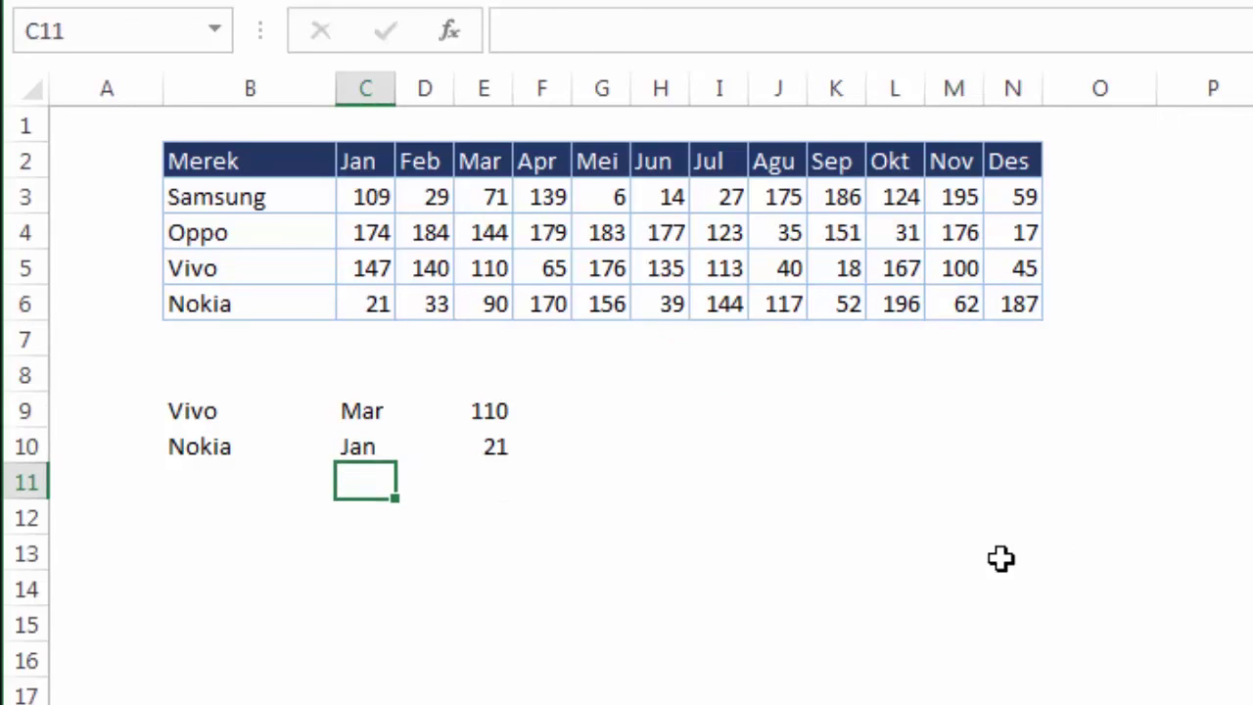
{"action": "left_click", "coordinate": [494, 452]}
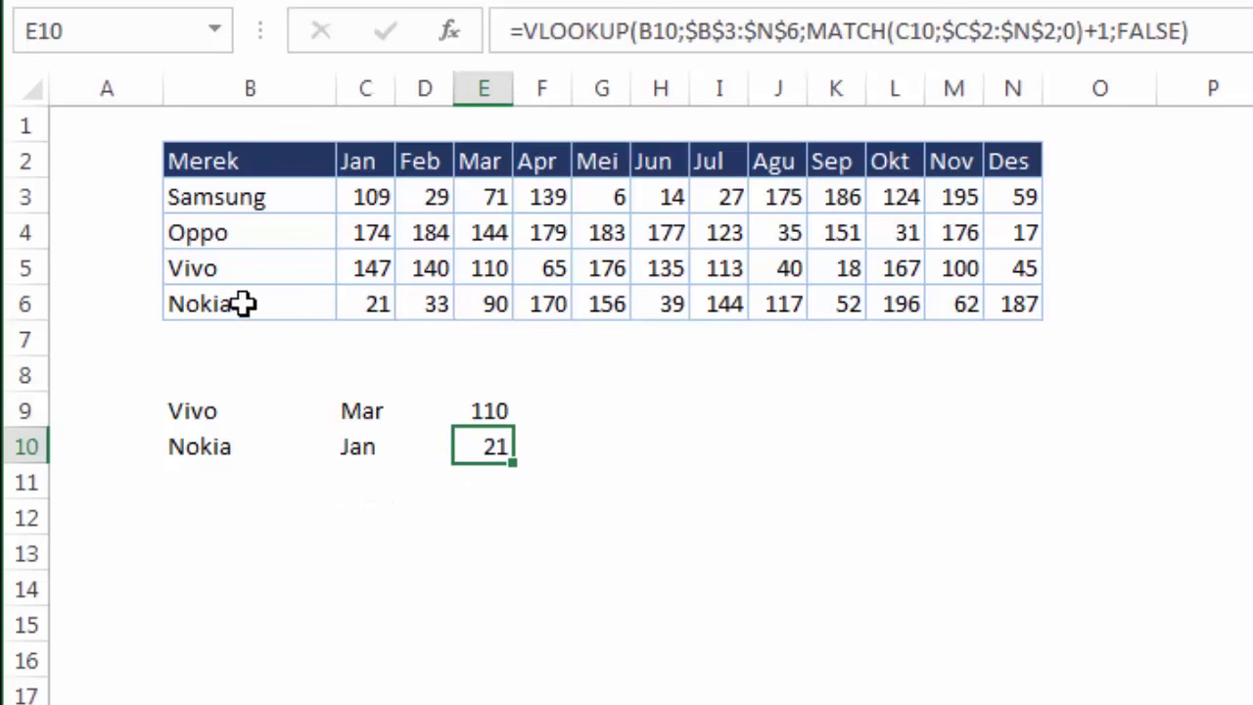
Compare the month inputs against the month headers in row 2
{"action": "left_click", "coordinate": [363, 447]}
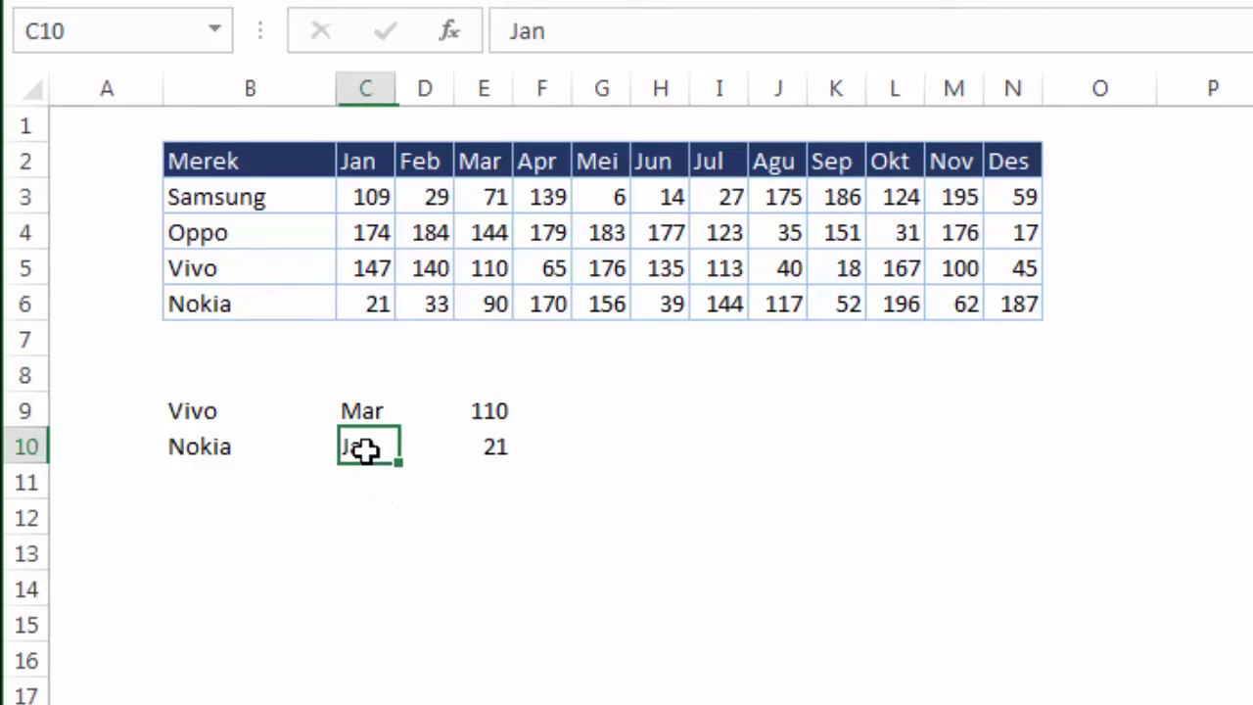
{"action": "left_click", "coordinate": [365, 409]}
{"action": "key", "text": "Down"}
{"action": "left_click", "coordinate": [362, 161]}
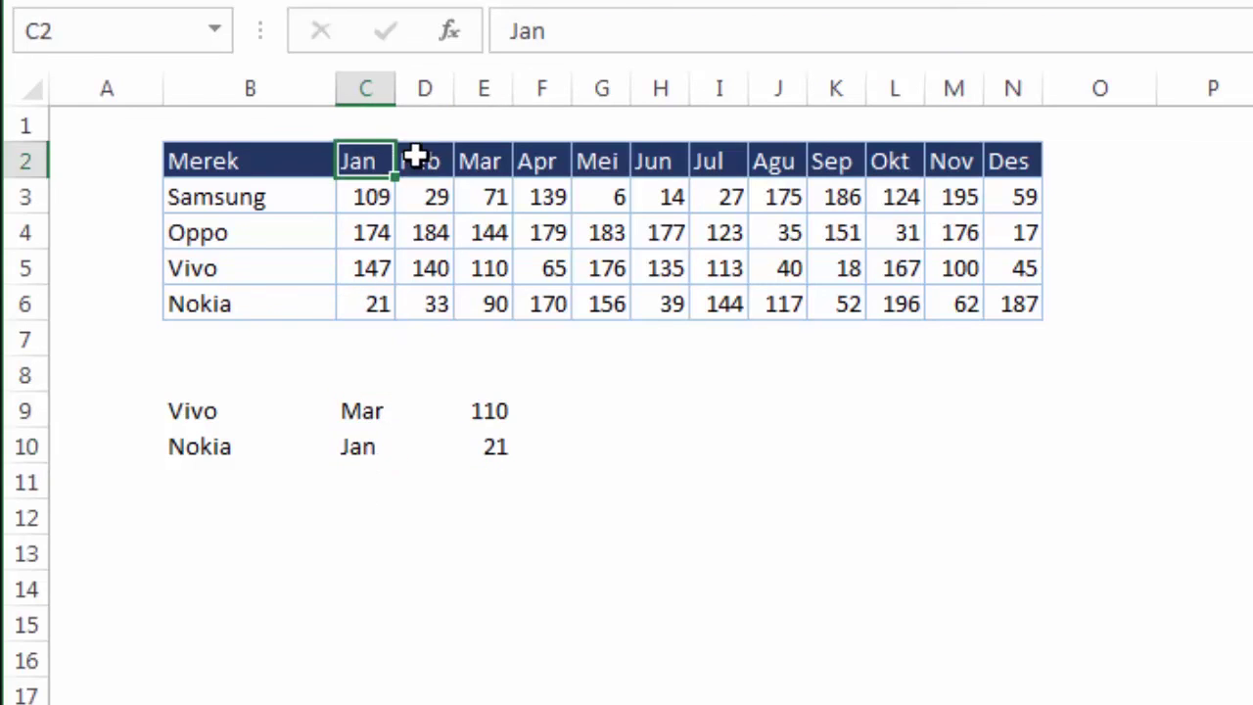
{"action": "left_click", "coordinate": [422, 161]}
{"action": "left_click", "coordinate": [483, 161]}
{"action": "left_click", "coordinate": [601, 162]}
{"action": "left_click", "coordinate": [661, 161]}
{"action": "left_click", "coordinate": [778, 161]}
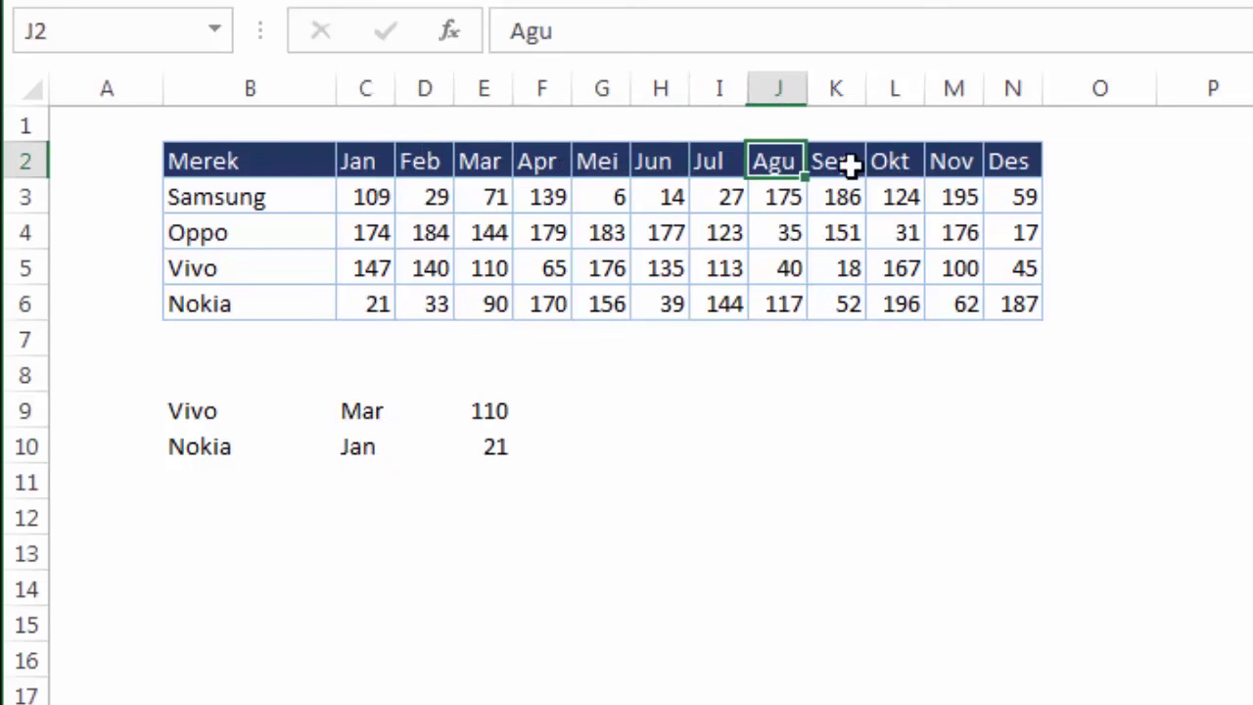
{"action": "left_click", "coordinate": [893, 161]}
Change Vivo's month in C9 to Mart, so the E9 lookup shows an error
{"action": "left_click", "coordinate": [365, 413]}
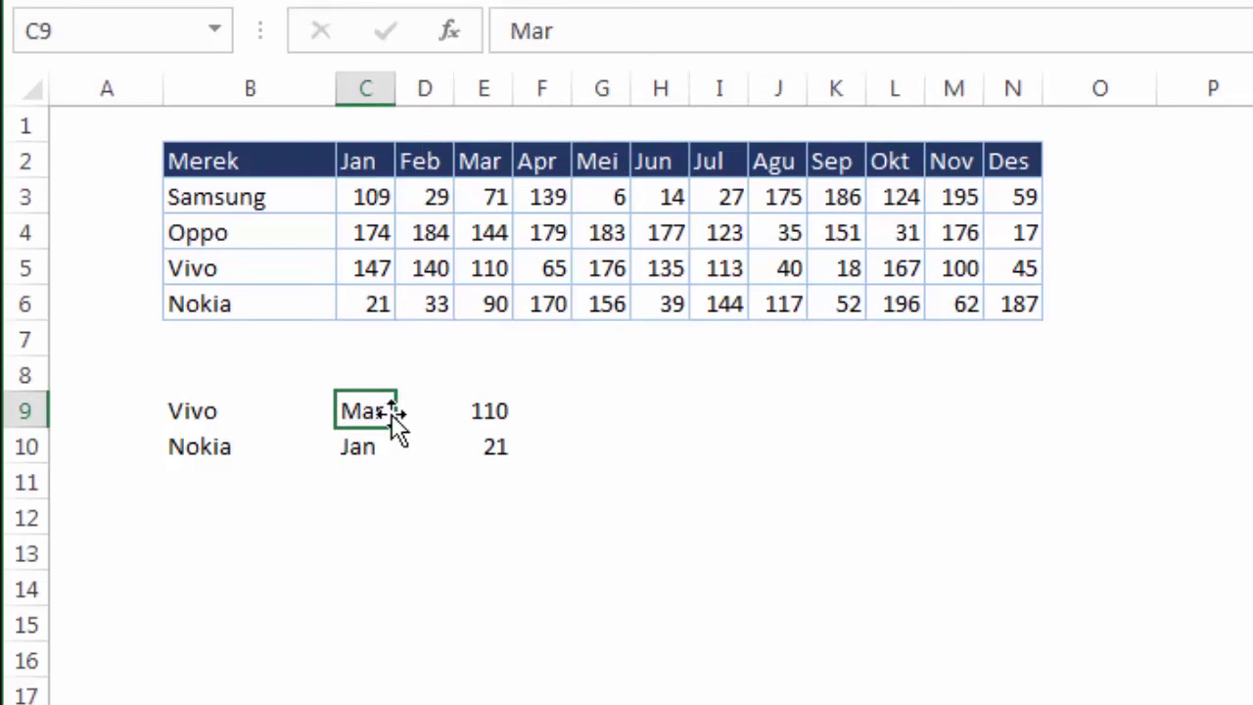
{"action": "double_click", "coordinate": [381, 411]}
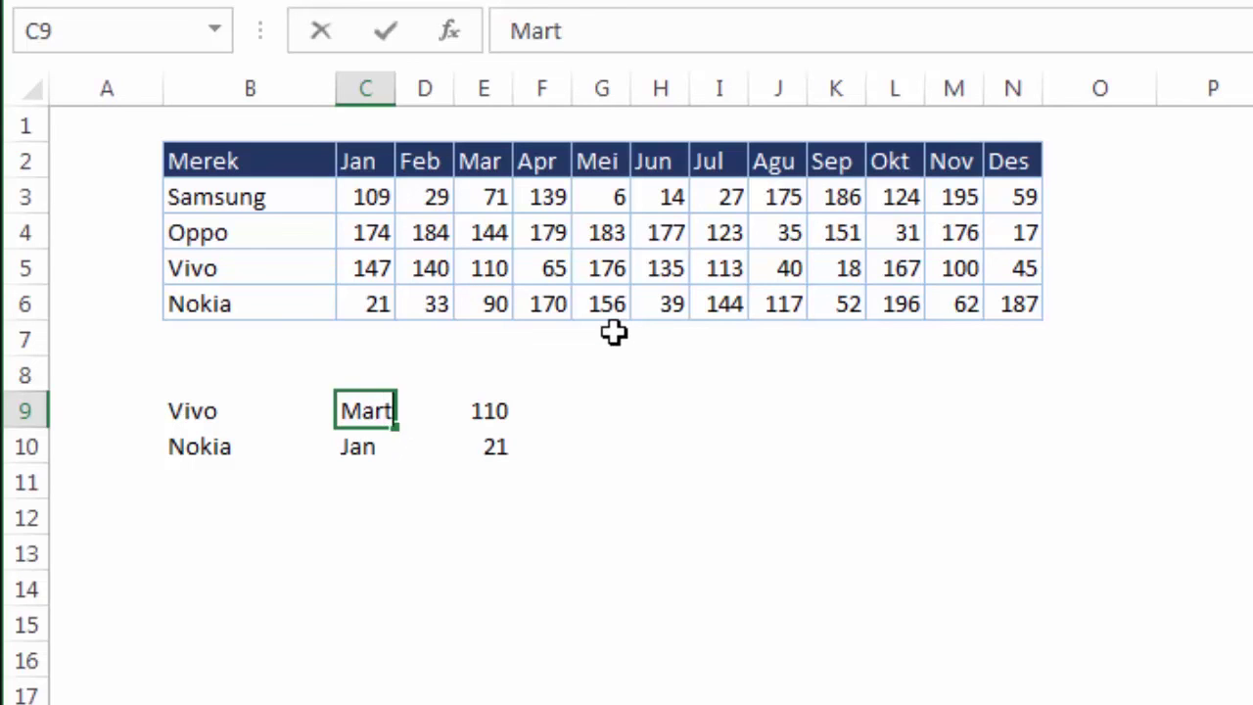
{"action": "key", "text": "Return"}
{"action": "left_click", "coordinate": [489, 405]}
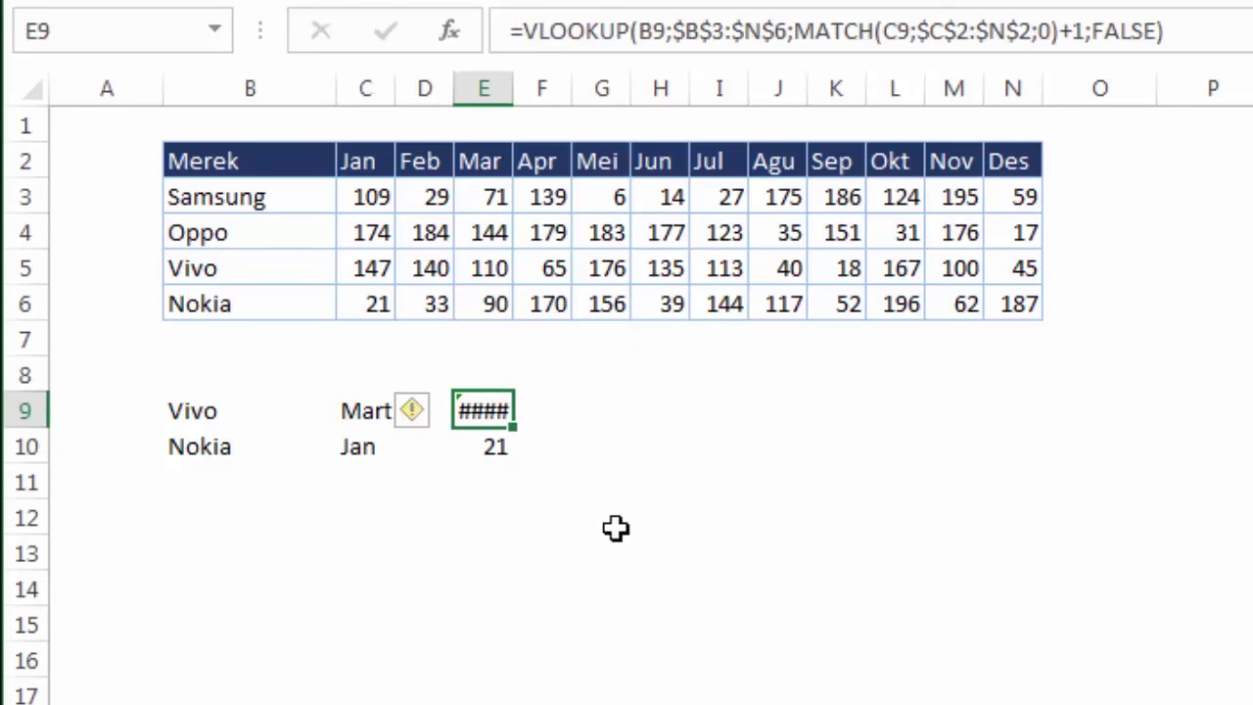
{"action": "left_click", "coordinate": [541, 587]}
{"action": "left_click", "coordinate": [357, 161]}
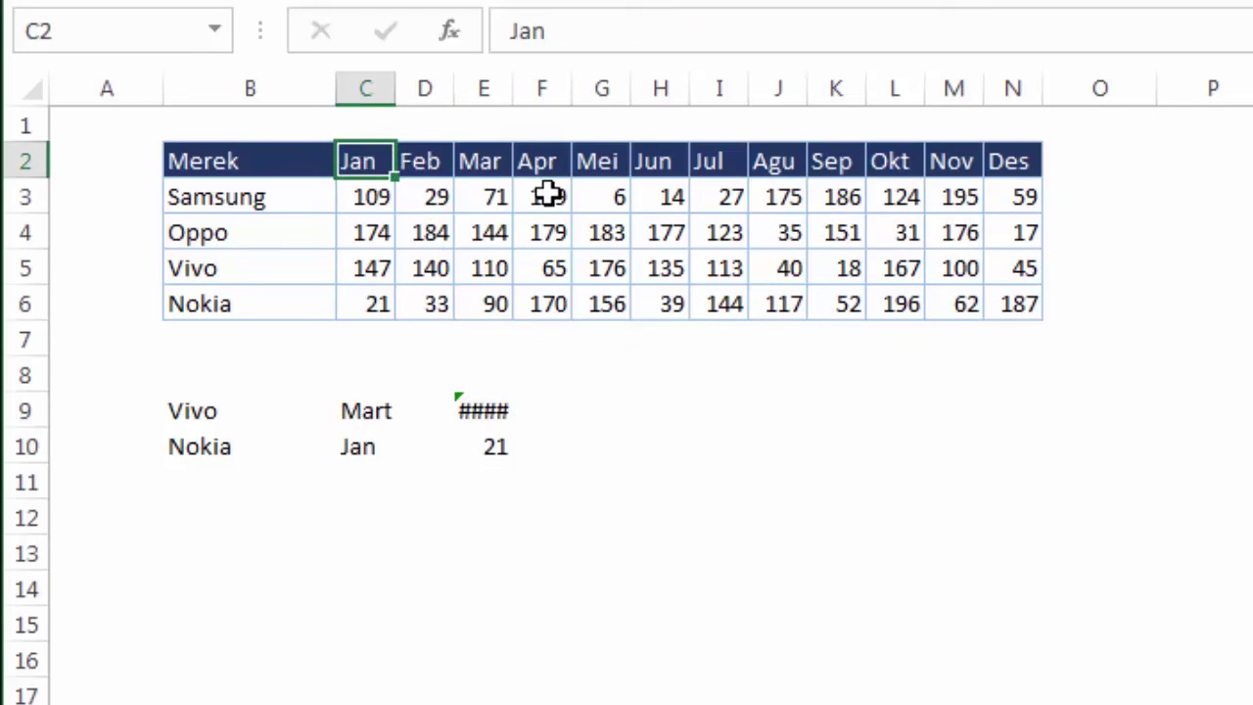
Try Januari in C2 with a wider column C, then undo both back to Jan
{"action": "type", "text": "Januari"}
{"action": "key", "text": "Return"}
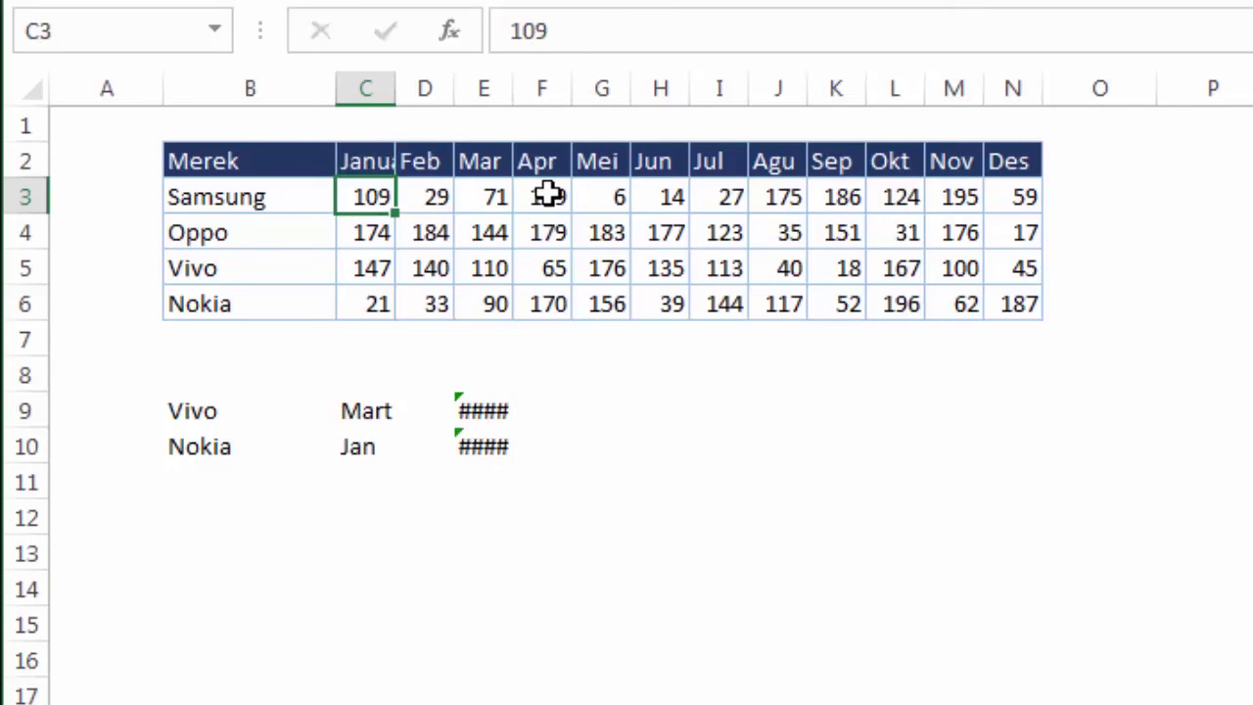
{"action": "left_click", "coordinate": [389, 162]}
{"action": "left_click_drag", "start_coordinate": [396, 88], "coordinate": [436, 98]}
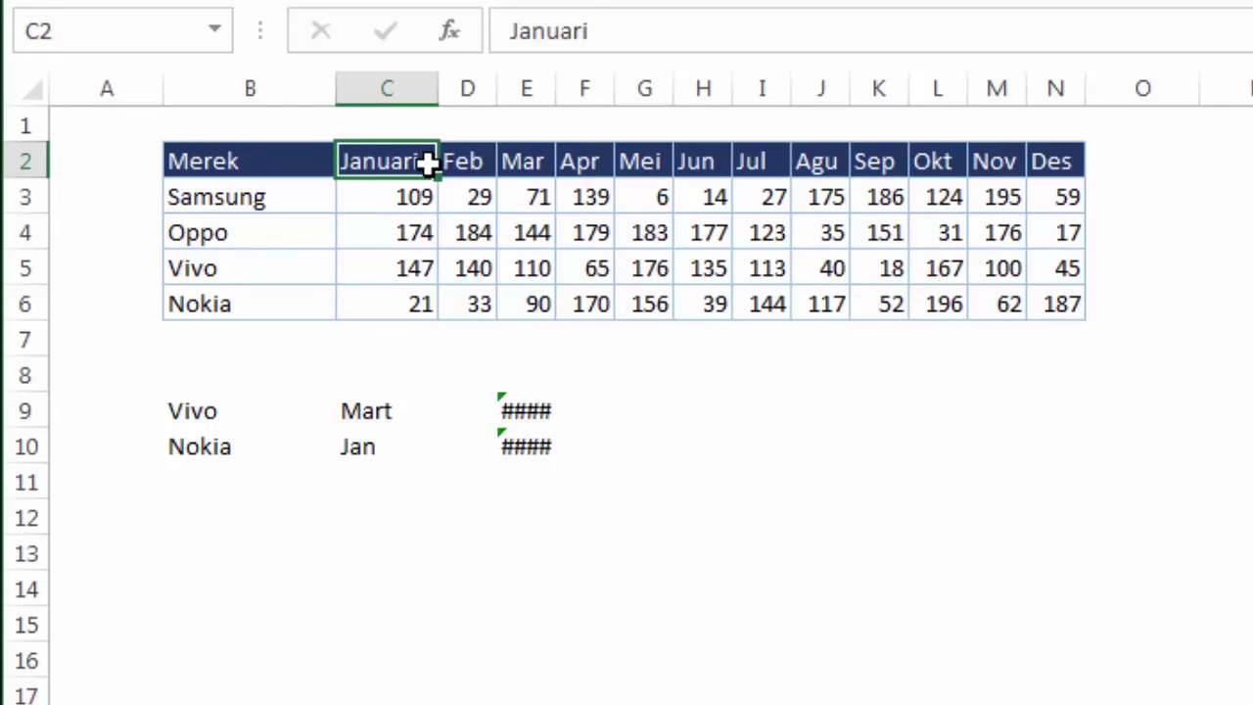
{"action": "key", "text": "ctrl+z"}
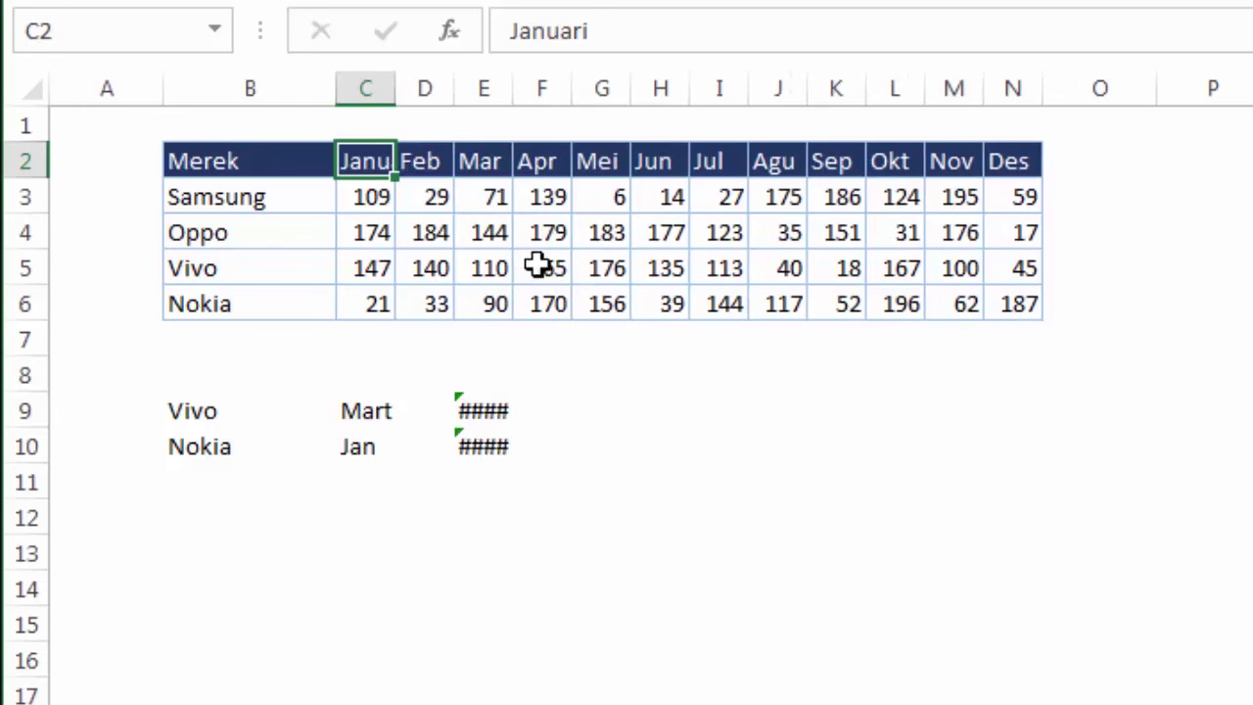
{"action": "key", "text": "ctrl+z"}
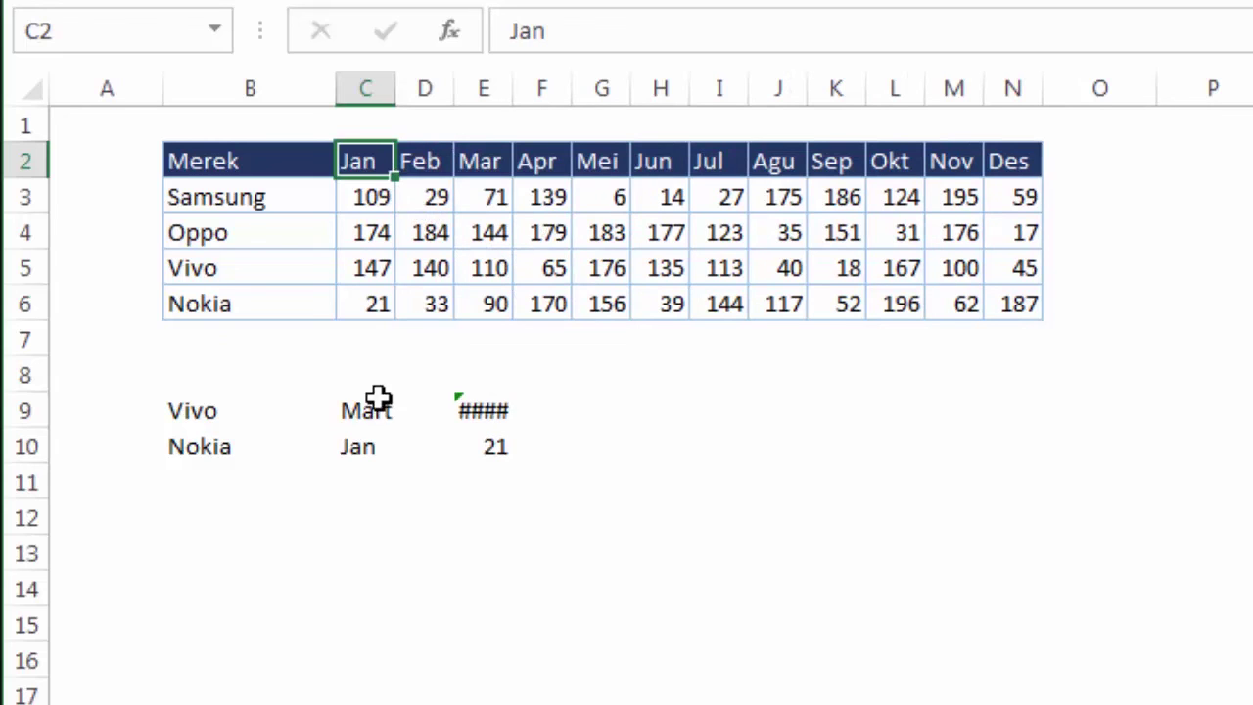
Trim Vivo's month in C9 from Mart to Mar, so E9 returns 110
{"action": "double_click", "coordinate": [378, 398]}
{"action": "left_click_drag", "start_coordinate": [389, 400], "coordinate": [410, 392]}
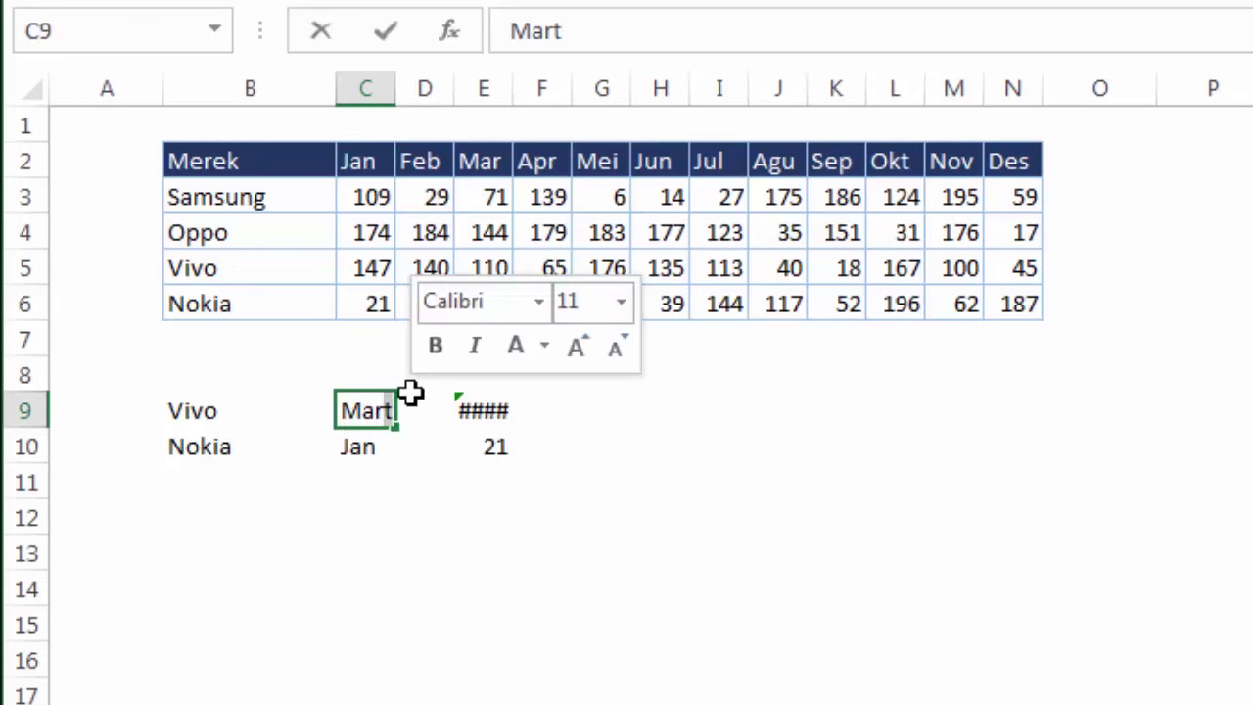
{"action": "key", "text": "BackSpace"}
{"action": "key", "text": "Return"}
{"action": "left_click", "coordinate": [486, 412]}
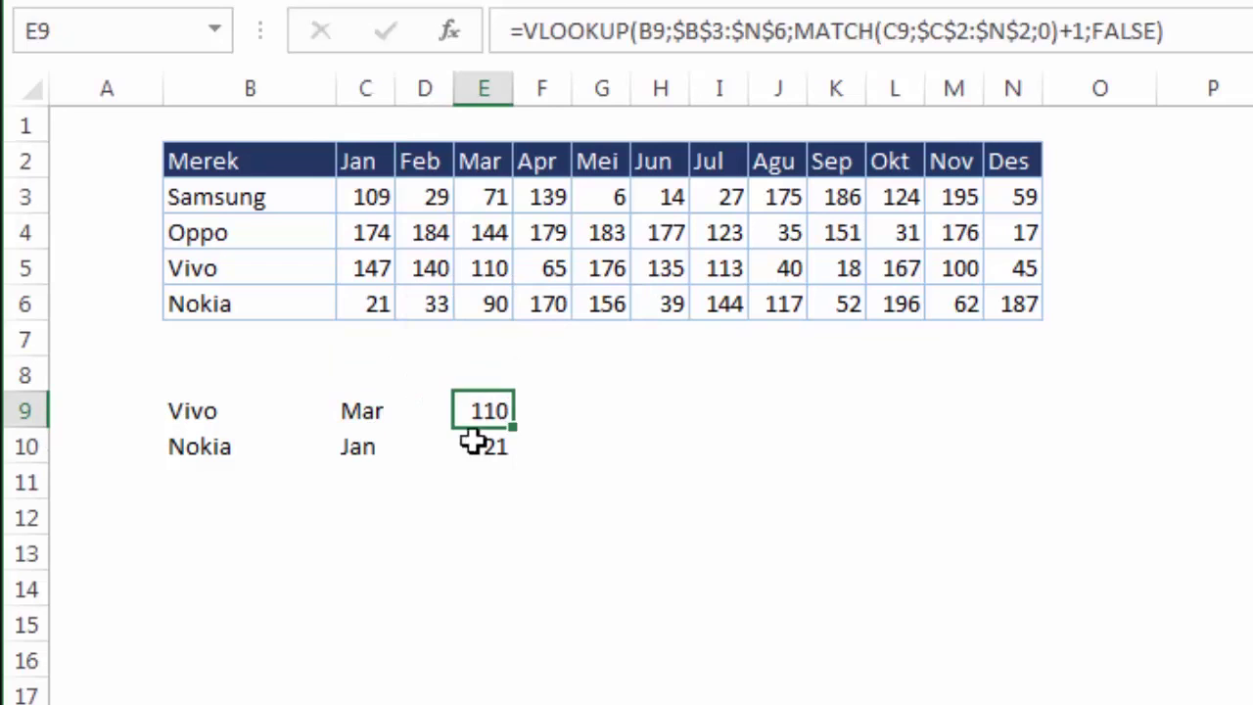
{"action": "left_click", "coordinate": [381, 561]}
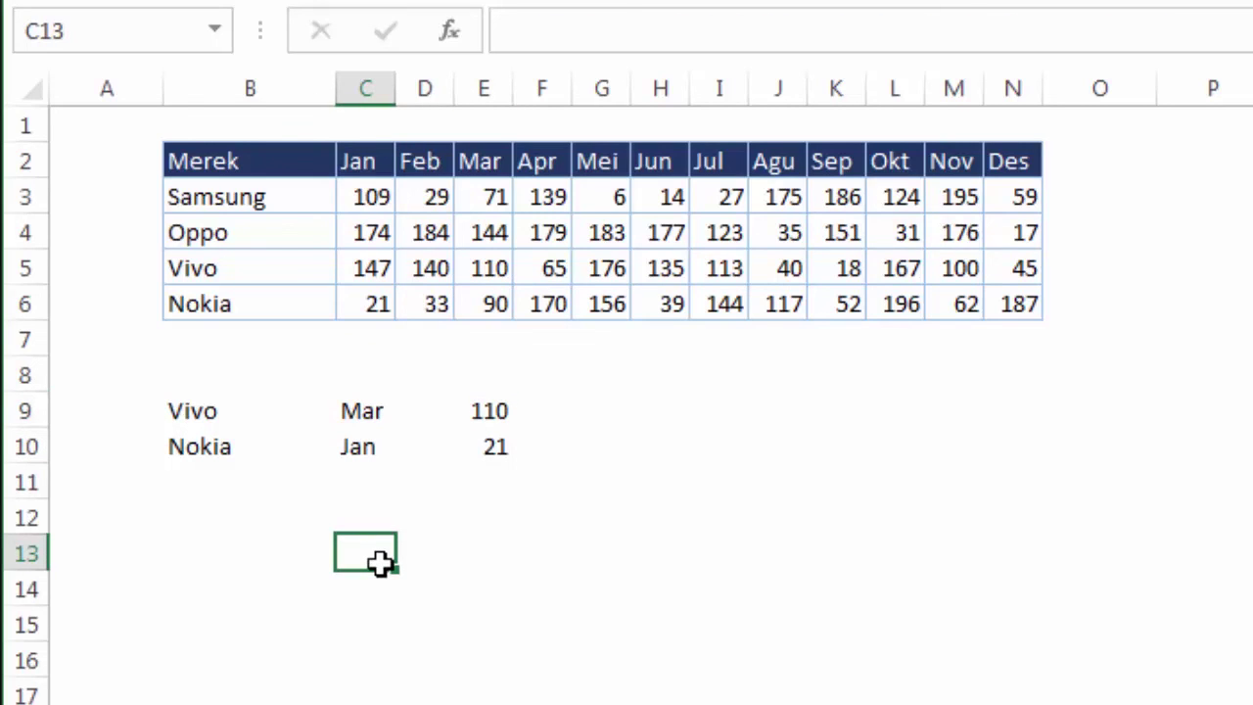